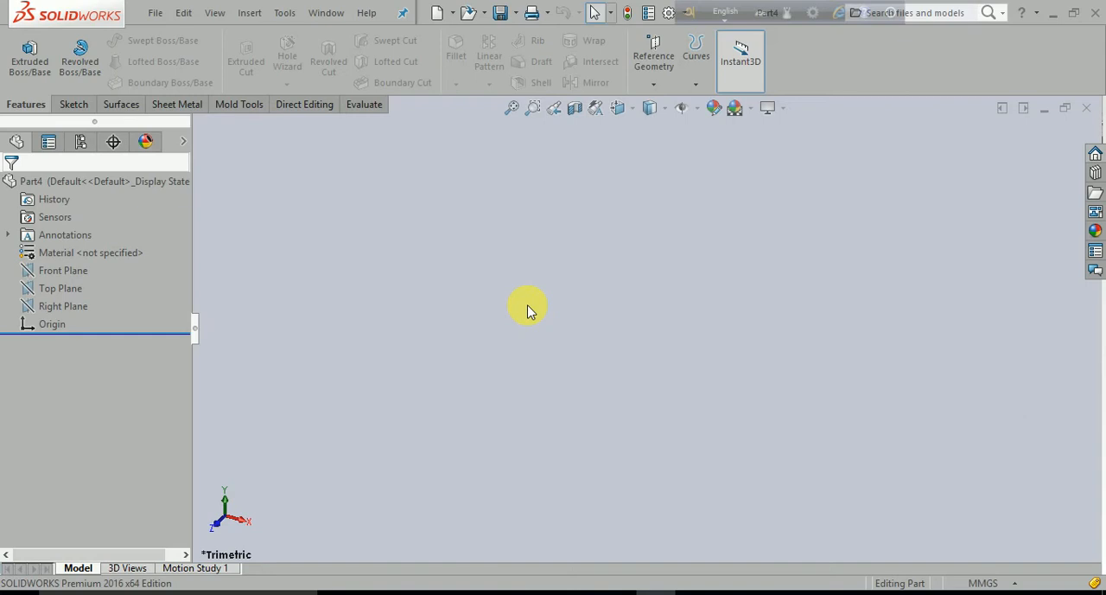
# - Sketch a circle about 150 mm in diameter on the Top Plane, centred on the origin
pyautogui.click(54, 294)
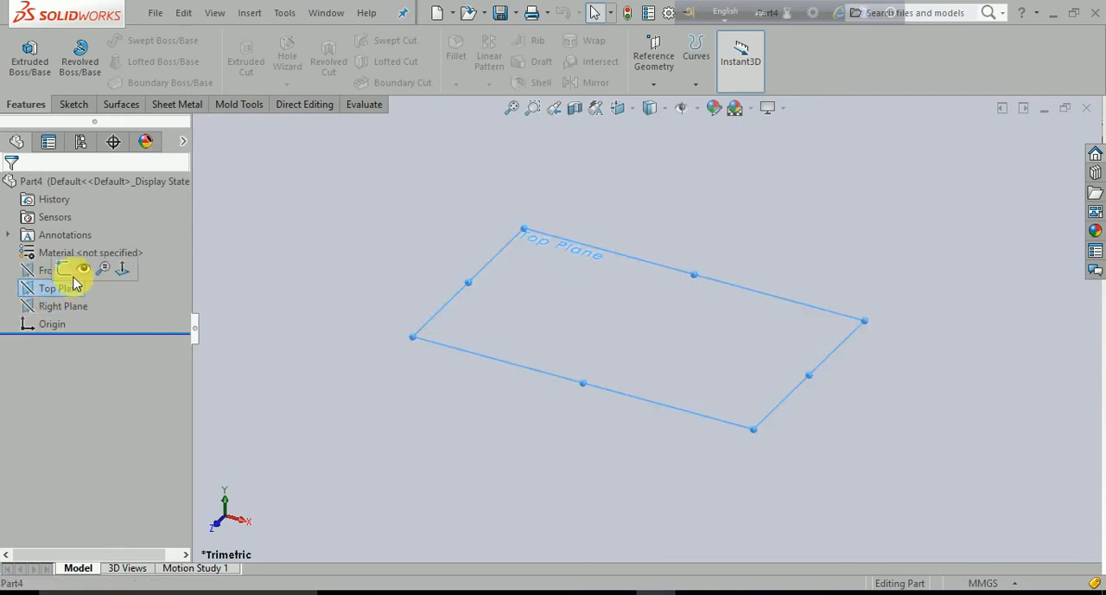
pyautogui.click(76, 262)
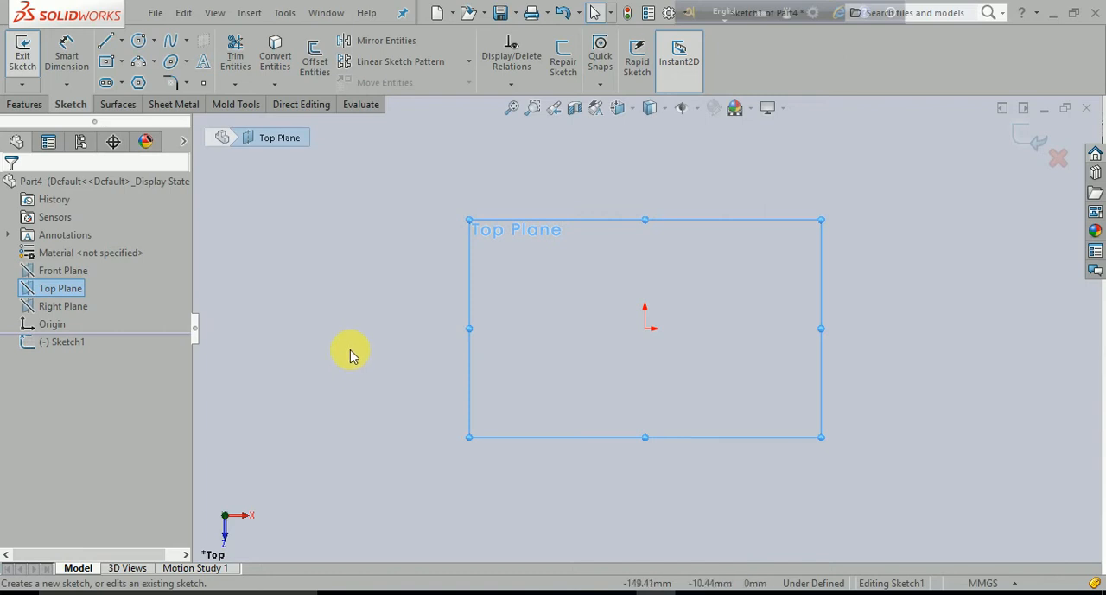
pyautogui.click(138, 42)
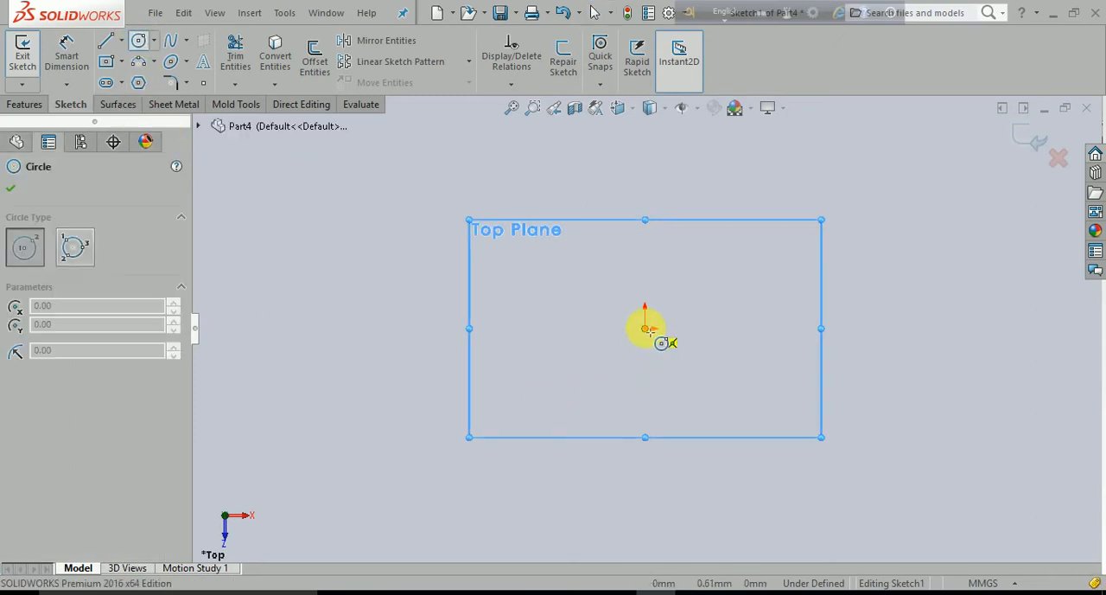
pyautogui.moveTo(648, 330)
pyautogui.mouseDown()
pyautogui.moveTo(667, 371)
pyautogui.moveTo(785, 415)
pyautogui.moveTo(776, 393)
pyautogui.mouseUp()
pyautogui.press('Escape')
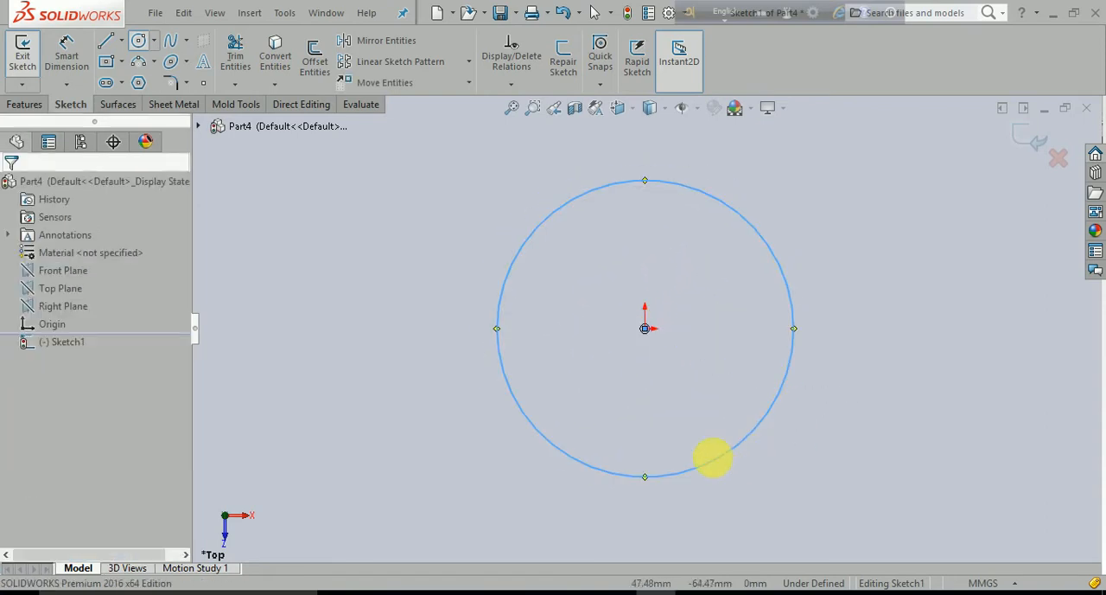
# - Dimension the circle's diameter to 100 mm
pyautogui.click(71, 48)
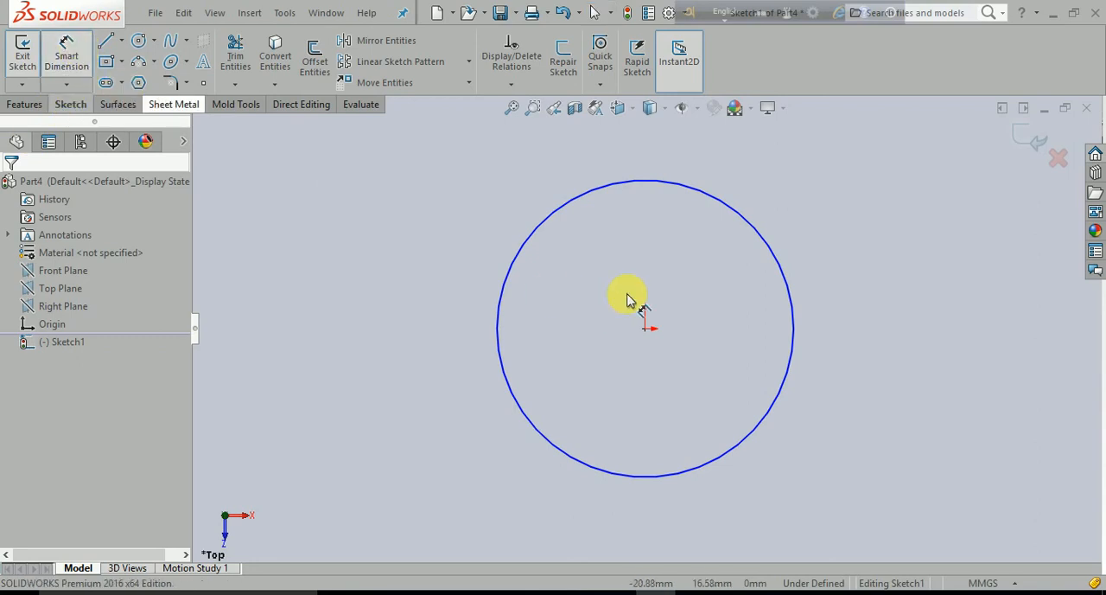
pyautogui.click(780, 257)
pyautogui.click(902, 184)
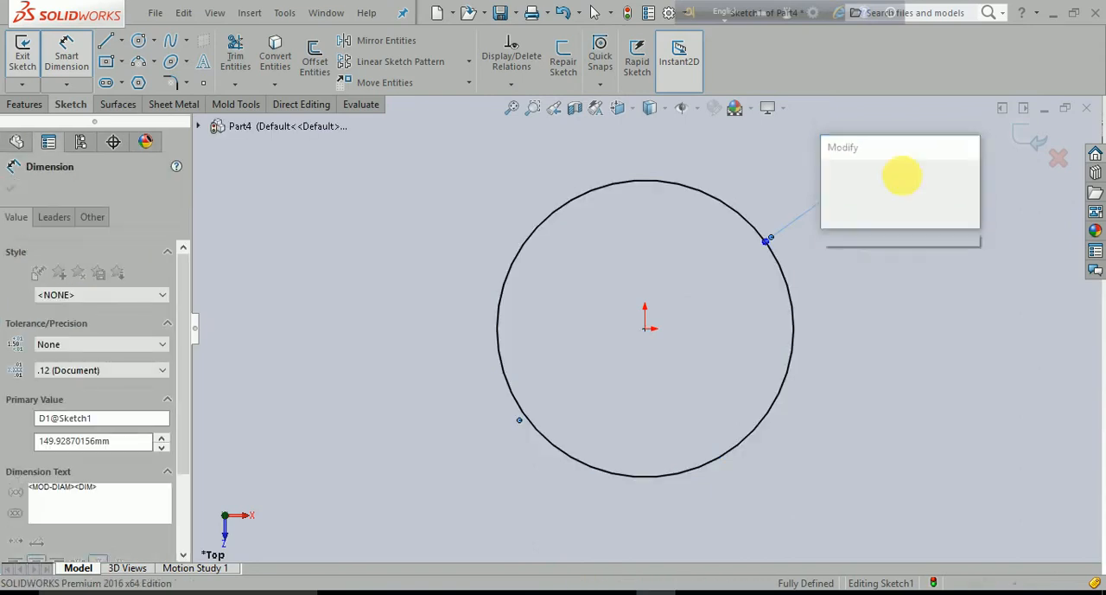
pyautogui.write('100')
pyautogui.press('Return')
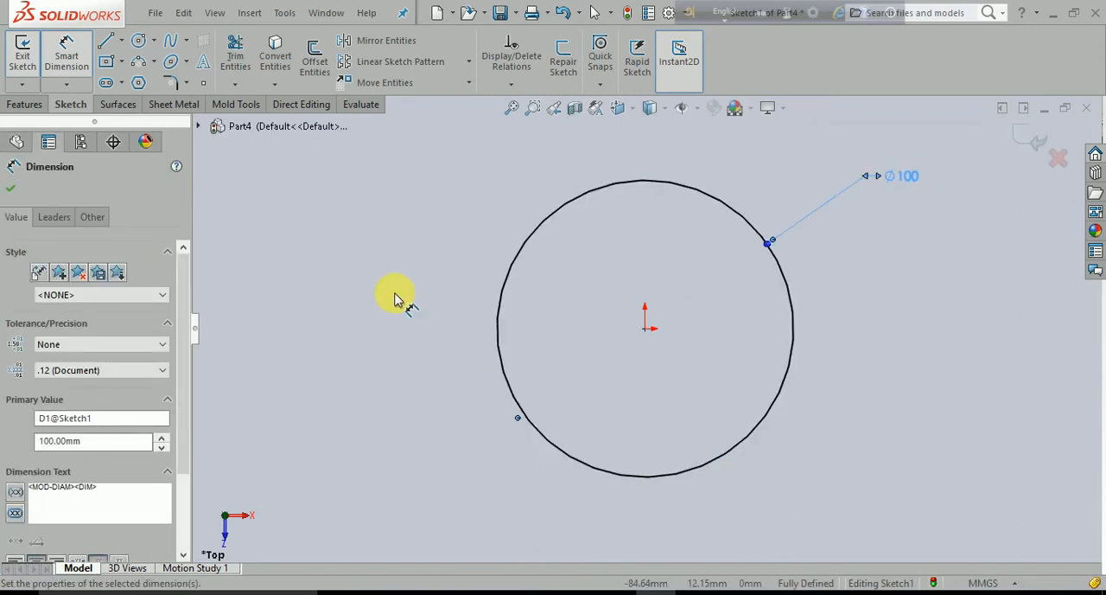
pyautogui.press('Escape')
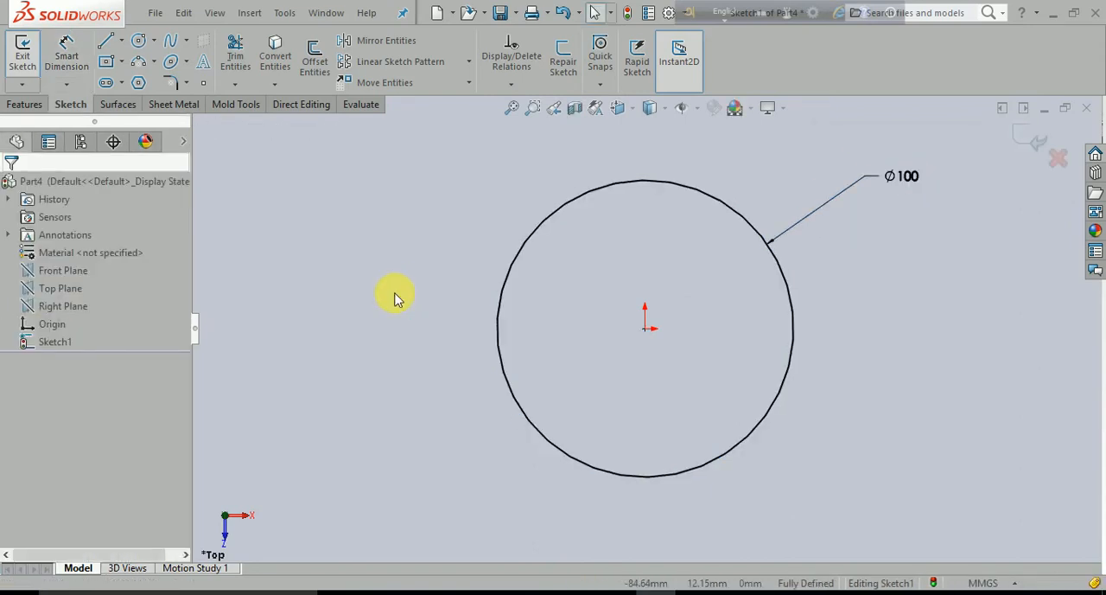
# - Start a Helix/Spiral curve from the circle sketch and move its parameter callouts clear of the preview
pyautogui.click(26, 105)
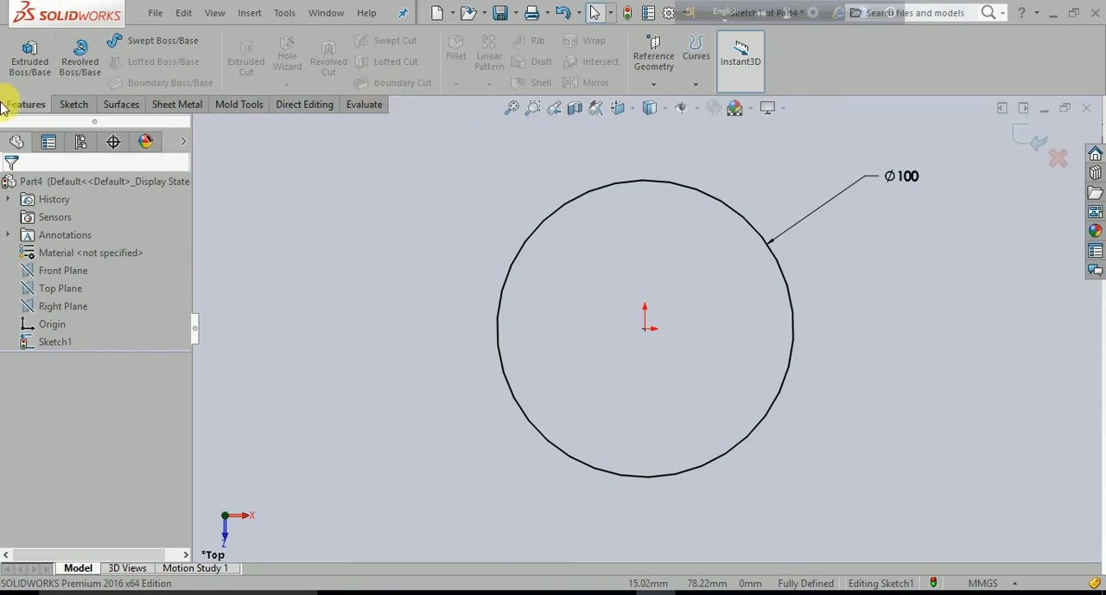
pyautogui.click(696, 84)
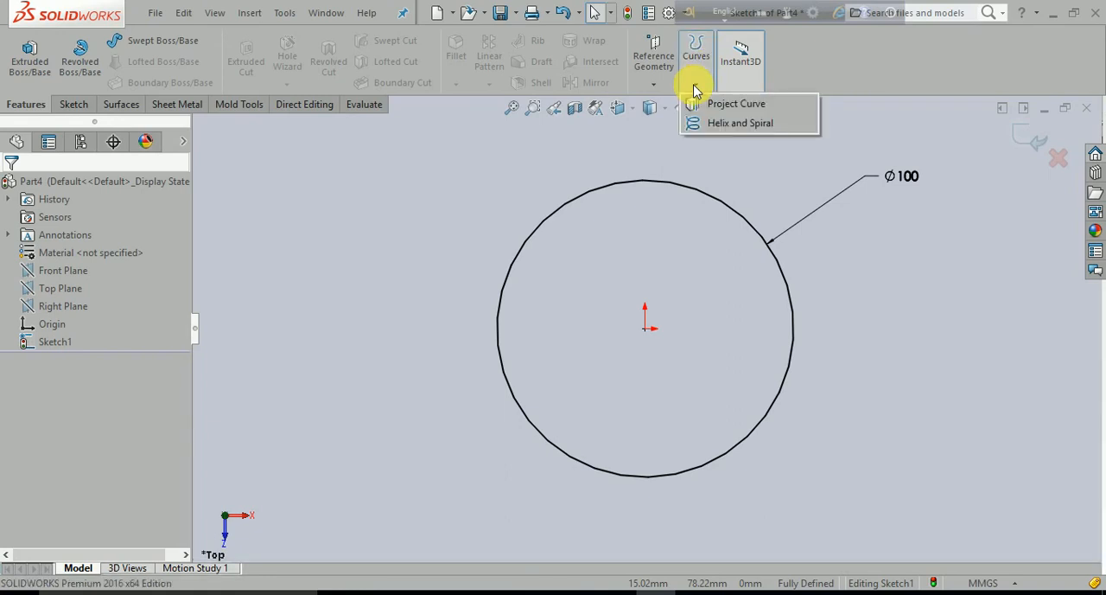
pyautogui.click(700, 82)
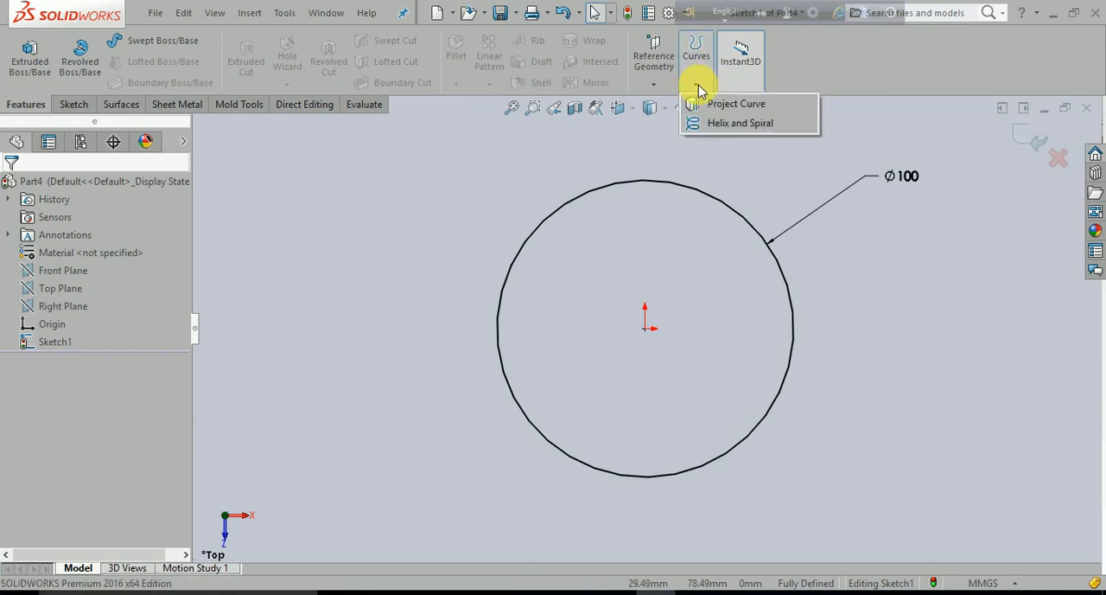
pyautogui.click(752, 128)
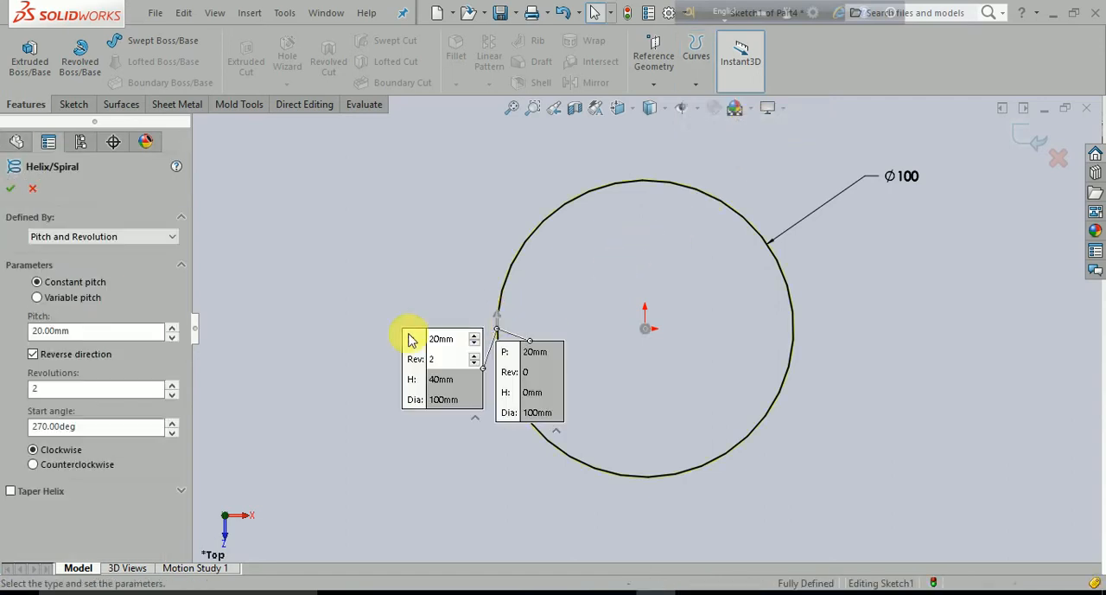
pyautogui.moveTo(300, 401); pyautogui.dragTo(386, 478, button='middle')
pyautogui.scroll(3, 449, 478)
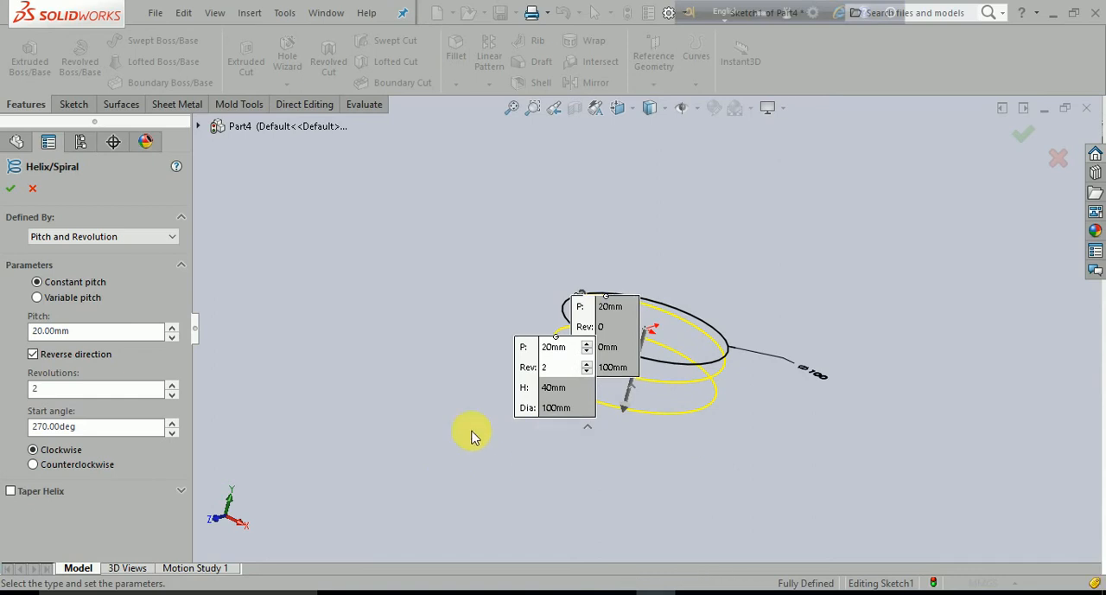
pyautogui.scroll(-2, 472, 435)
pyautogui.moveTo(562, 323); pyautogui.dragTo(441, 281)
pyautogui.moveTo(647, 254); pyautogui.dragTo(545, 187)
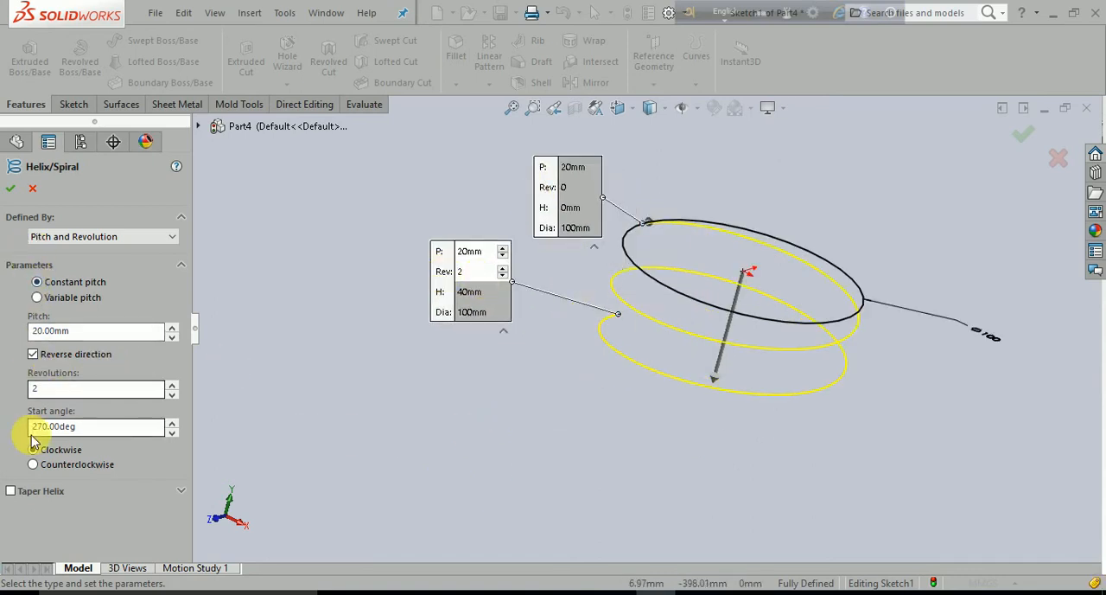
# - Turn off the helix's reverse direction, keeping Pitch and Revolution as its definition type
pyautogui.click(30, 355)
pyautogui.scroll(3, 346, 408)
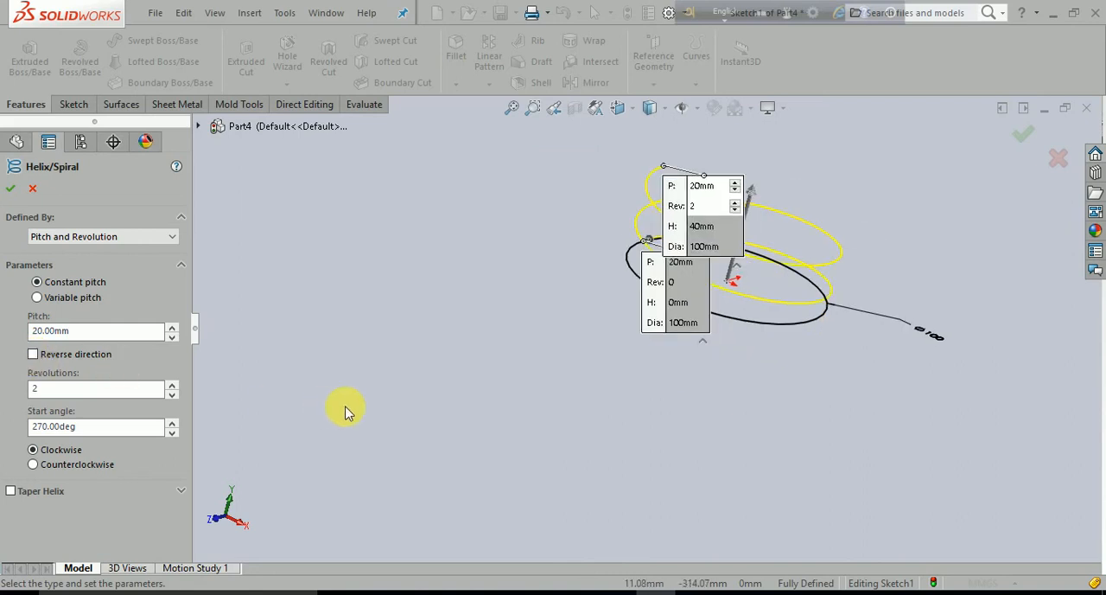
pyautogui.moveTo(448, 389); pyautogui.dragTo(660, 354, button='middle')
pyautogui.moveTo(718, 333); pyautogui.dragTo(851, 282)
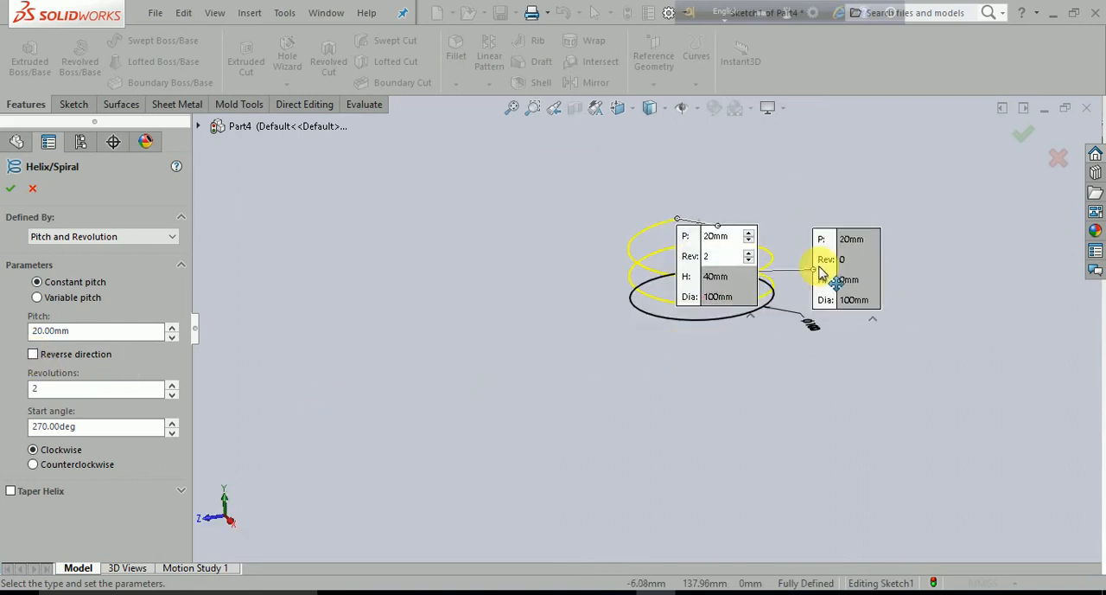
pyautogui.moveTo(727, 244); pyautogui.dragTo(798, 201)
pyautogui.moveTo(869, 153); pyautogui.dragTo(871, 149)
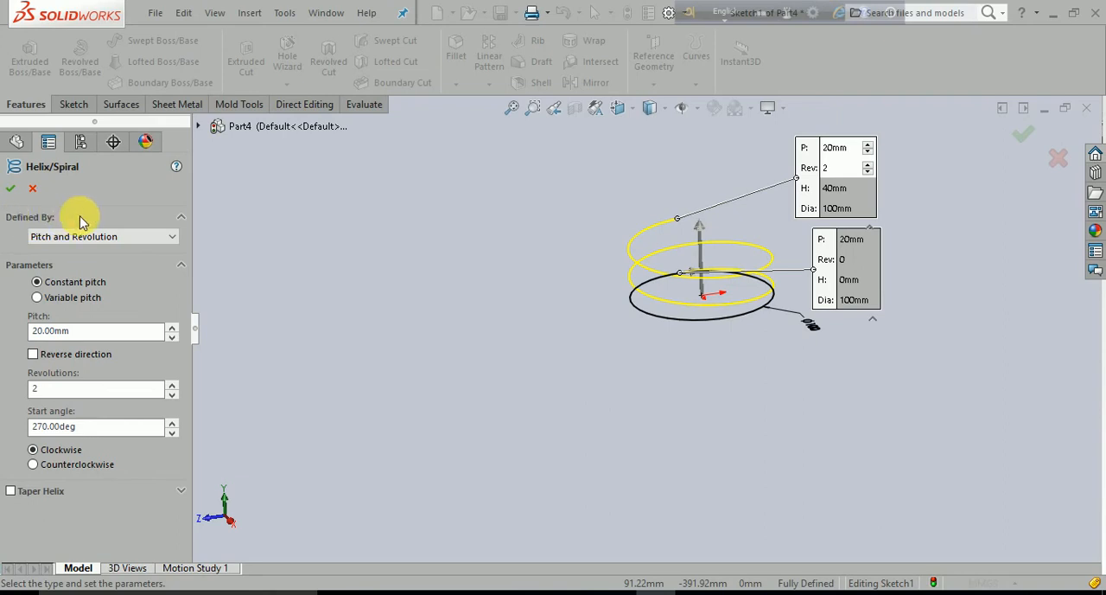
pyautogui.click(173, 238)
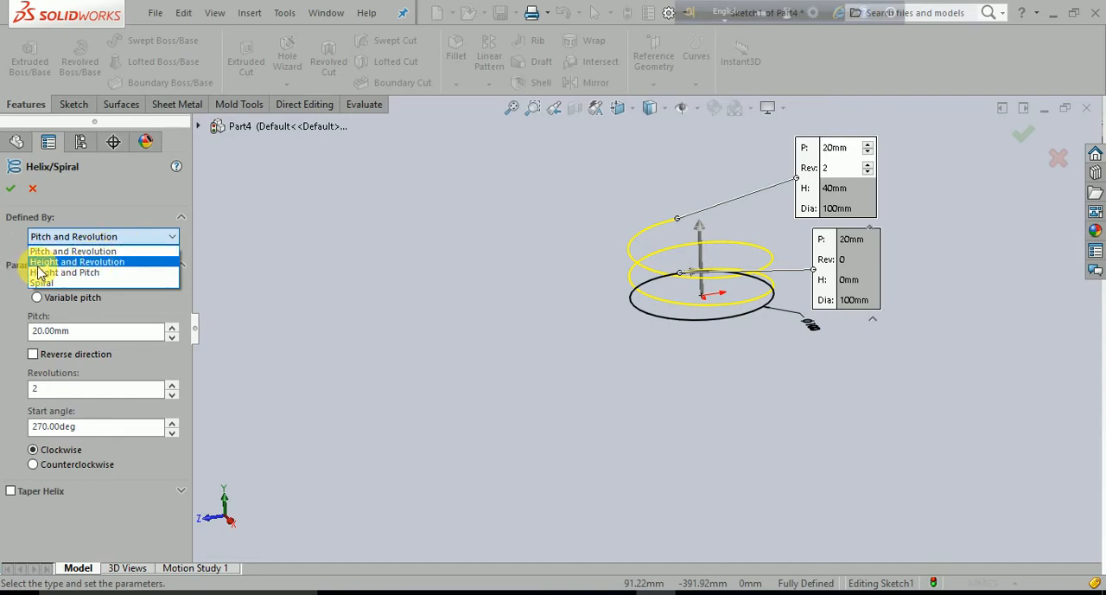
pyautogui.click(101, 251)
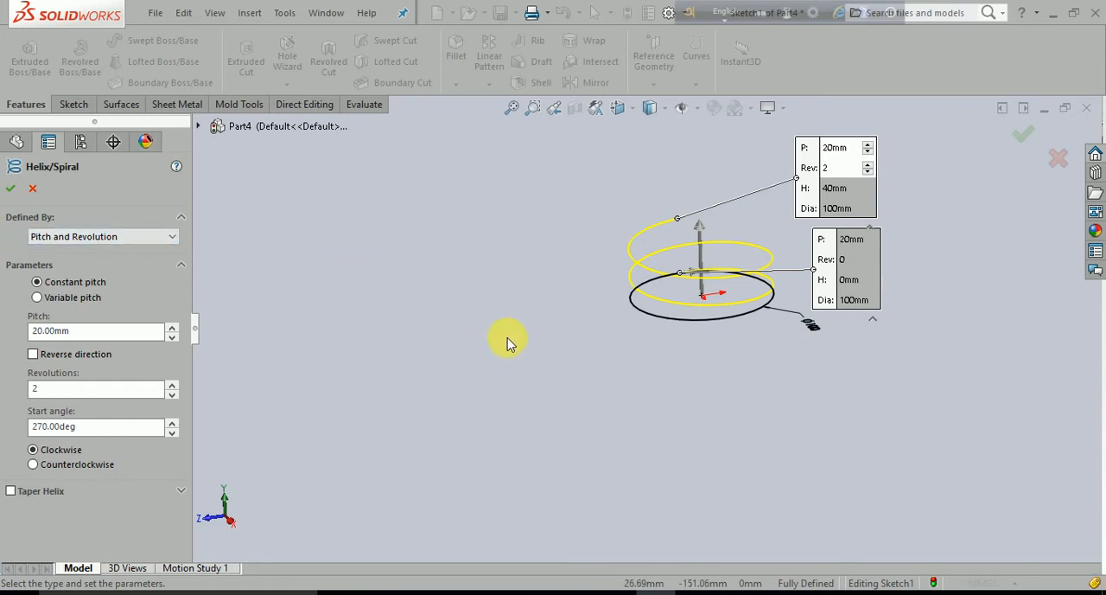
# - Examine the spacing and turns of the helix preview from the side and up close
pyautogui.moveTo(666, 387); pyautogui.dragTo(673, 320, button='middle')
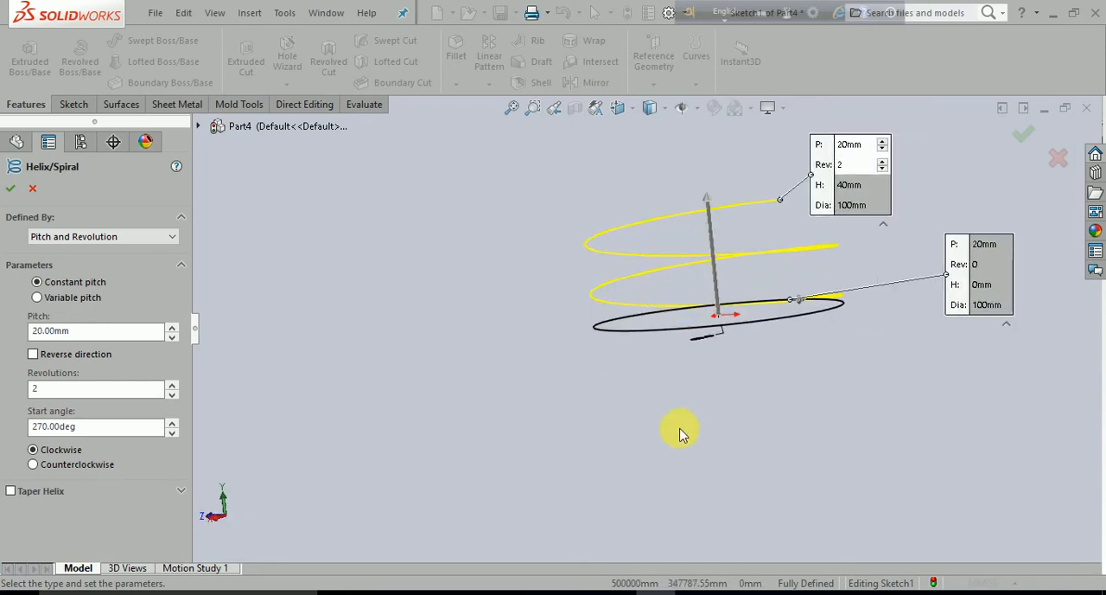
pyautogui.moveTo(679, 434); pyautogui.dragTo(657, 301, button='middle')
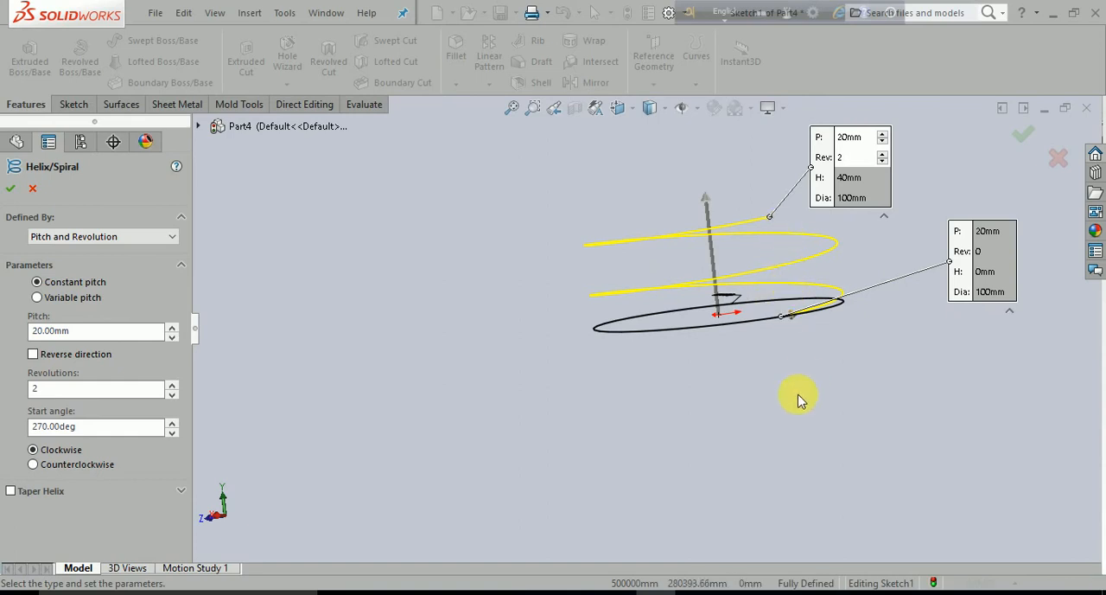
pyautogui.scroll(2, 799, 400)
pyautogui.scroll(-6, 761, 346)
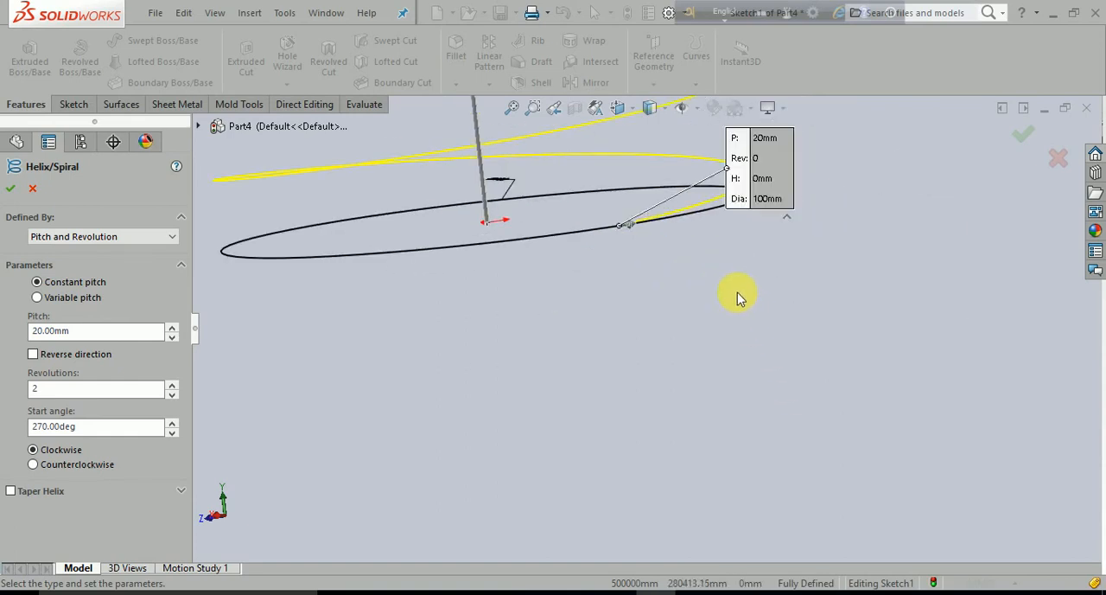
pyautogui.scroll(2, 654, 217)
pyautogui.scroll(-2, 632, 161)
pyautogui.scroll(-1, 692, 223)
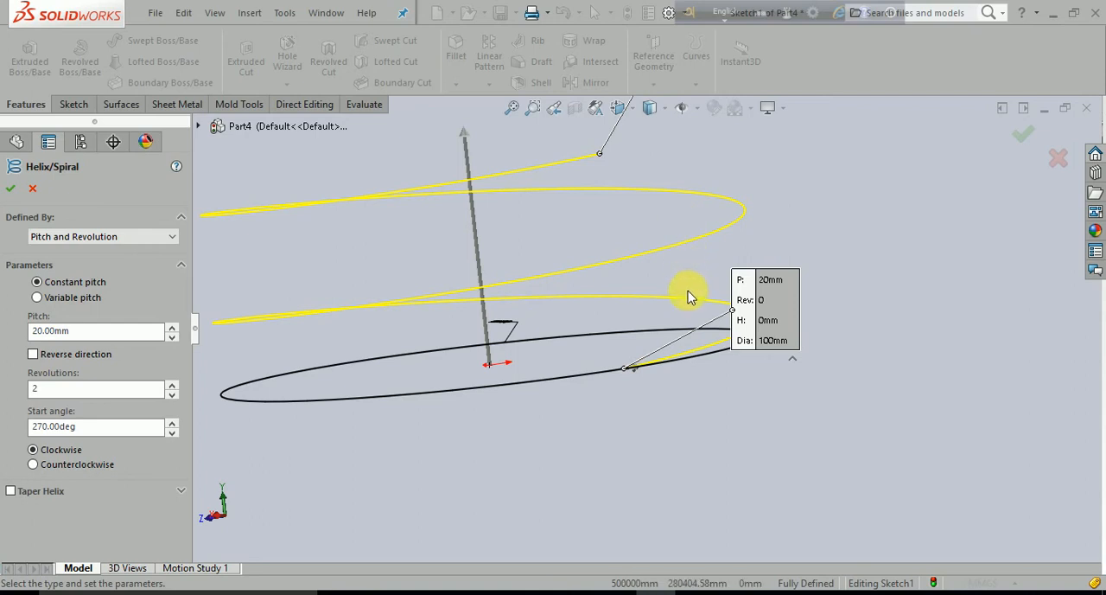
pyautogui.scroll(5, 689, 292)
pyautogui.moveTo(604, 374); pyautogui.dragTo(672, 376, button='middle')
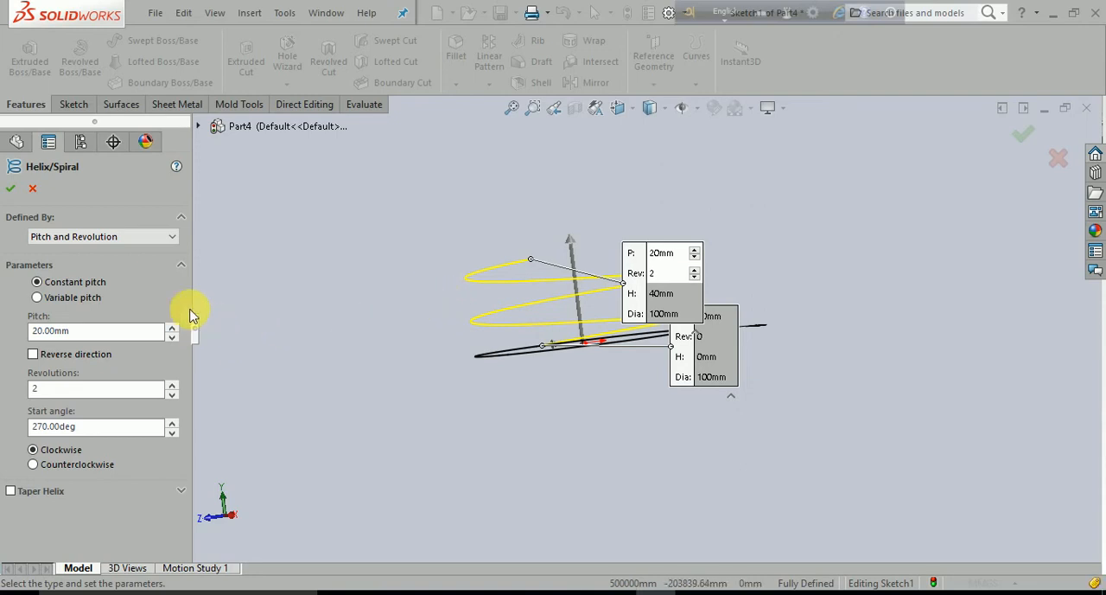
# - Review the helix definition types and try variable pitch before returning to constant pitch
pyautogui.click(171, 241)
pyautogui.click(169, 239)
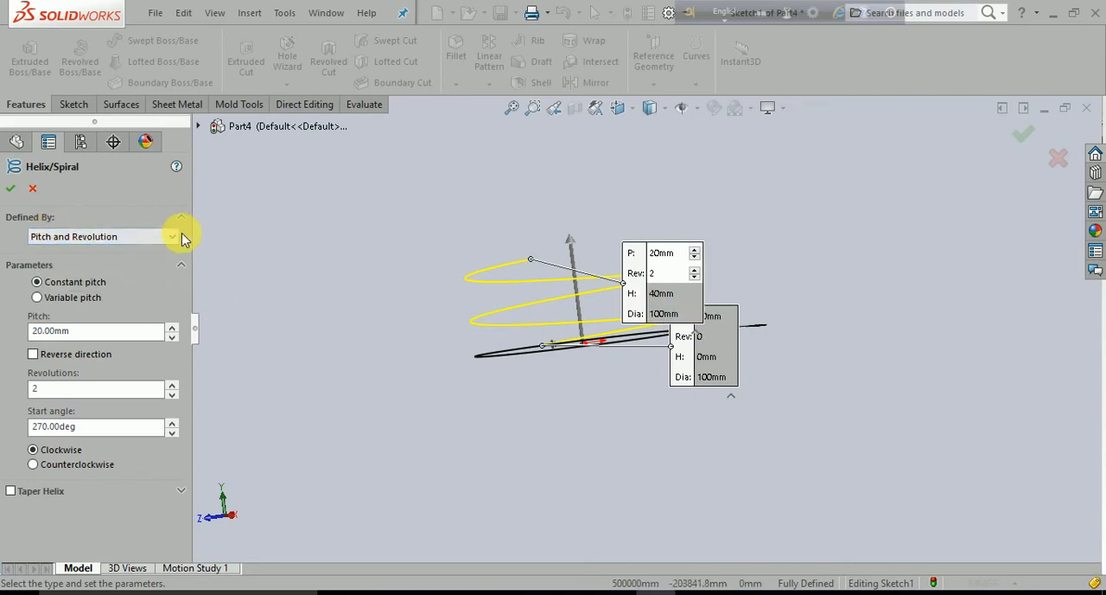
pyautogui.click(171, 241)
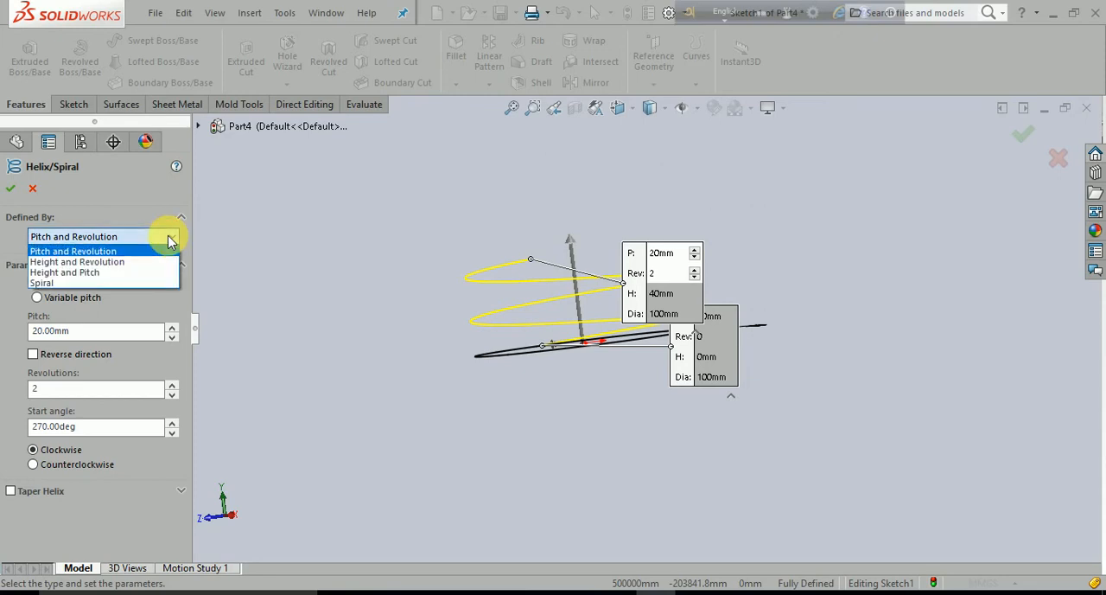
pyautogui.click(170, 237)
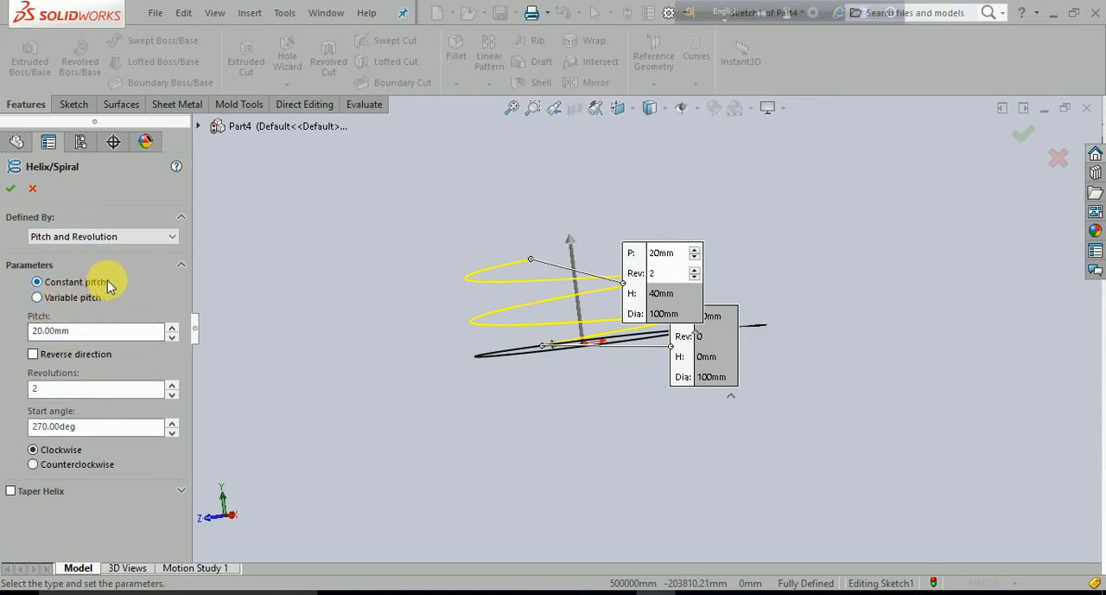
pyautogui.click(37, 299)
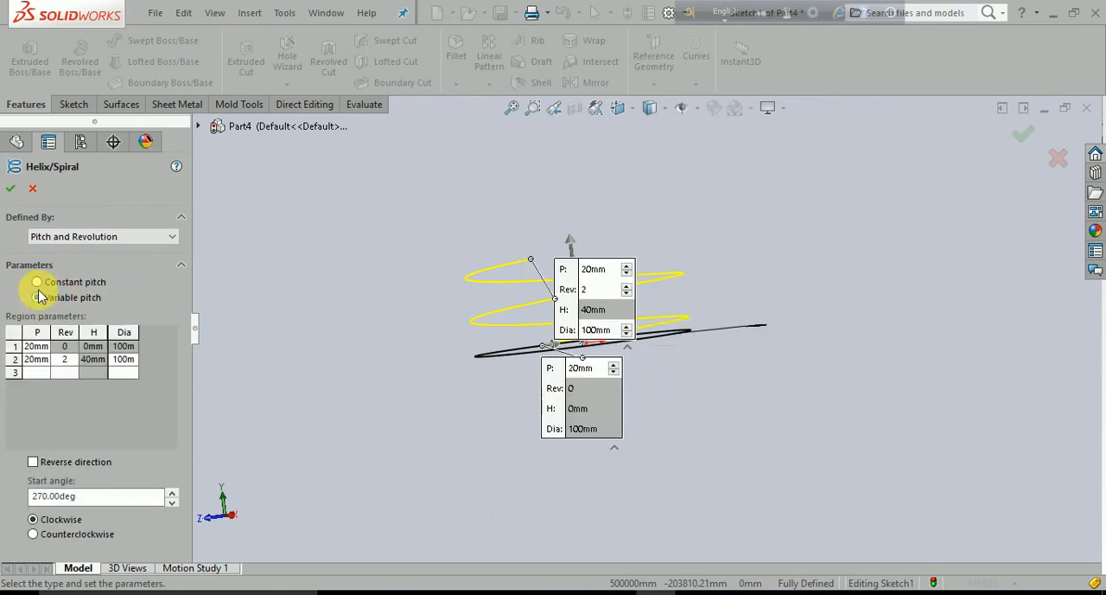
pyautogui.click(37, 283)
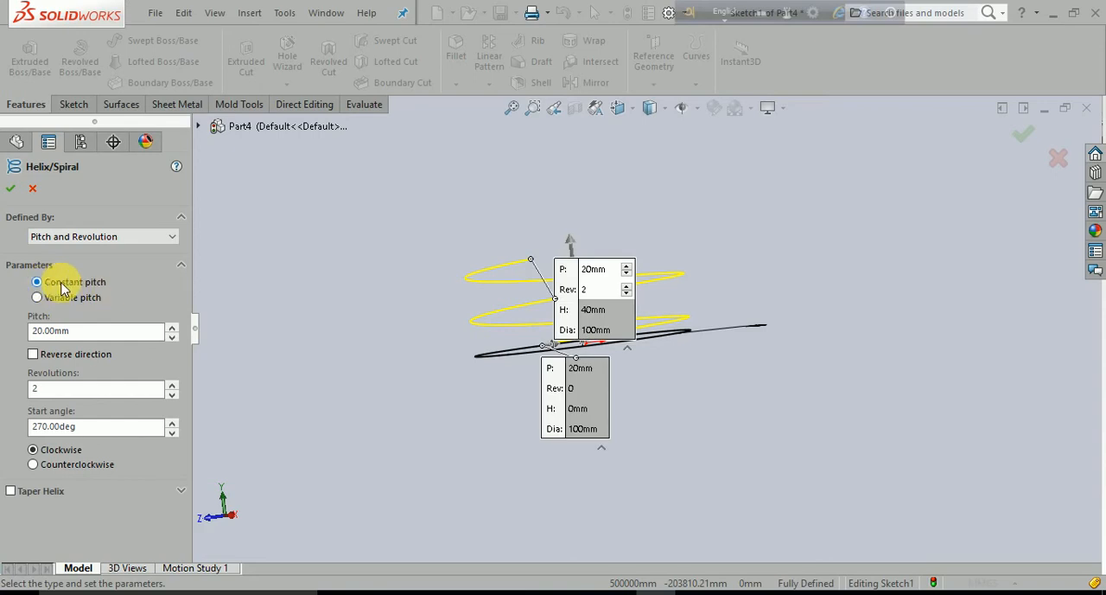
pyautogui.moveTo(371, 445); pyautogui.dragTo(277, 469, button='middle')
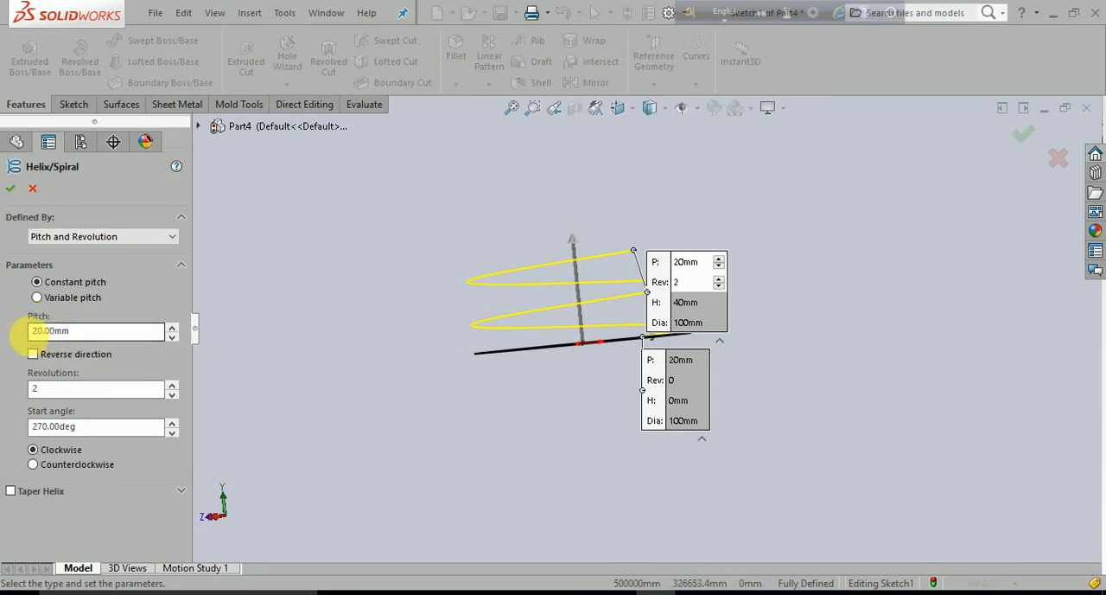
# - Set the helix's constant pitch to 30 mm
pyautogui.moveTo(147, 336); pyautogui.dragTo(8, 344)
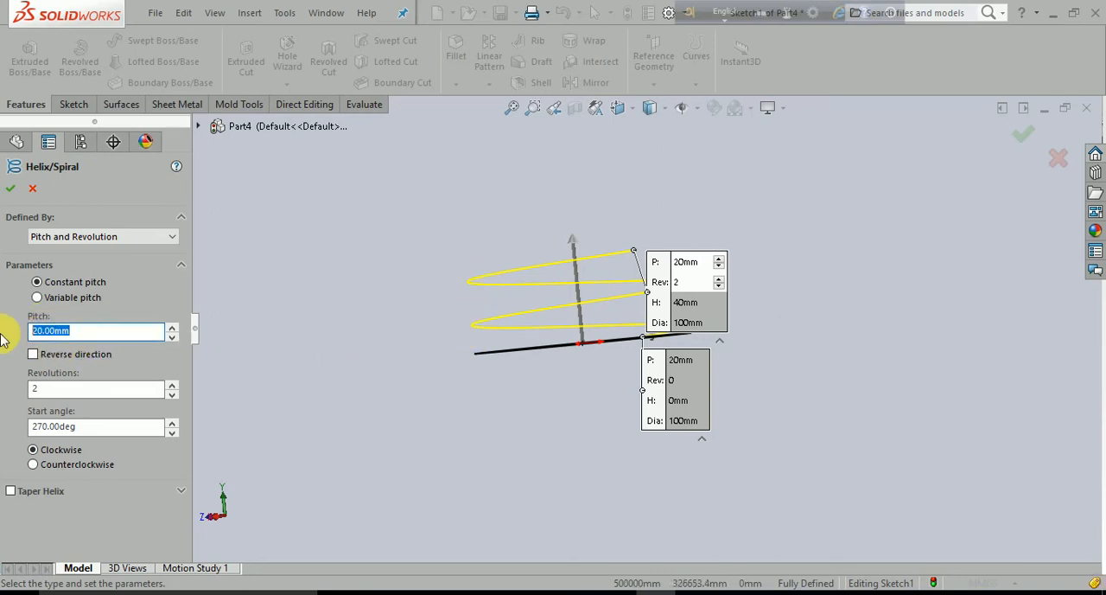
pyautogui.write('30')
pyautogui.press('Return')
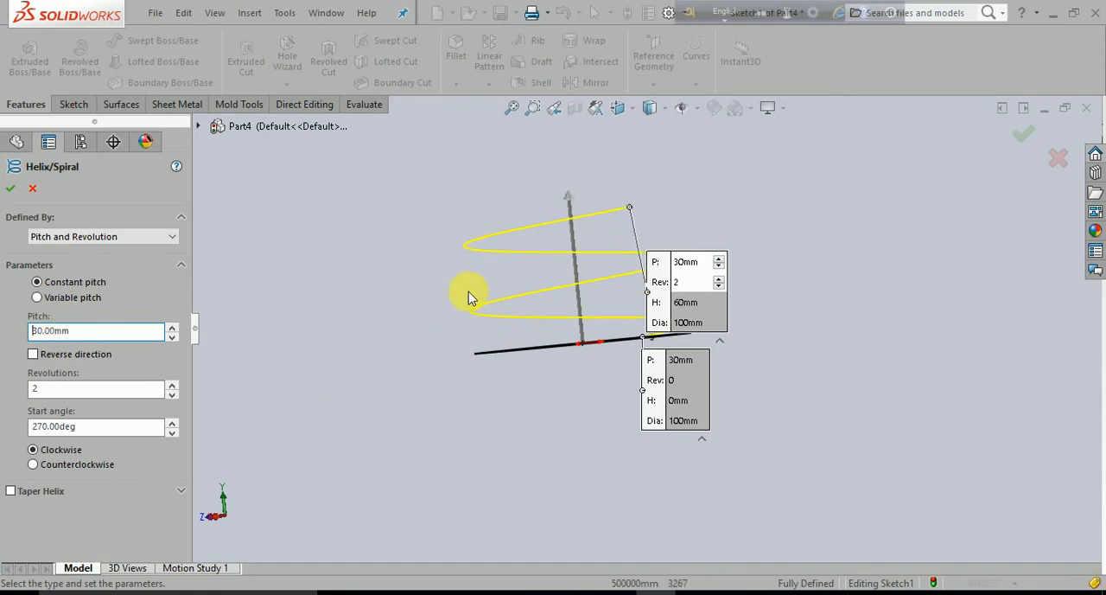
# - Reduce the helix's constant pitch to 10 mm
pyautogui.moveTo(97, 342); pyautogui.dragTo(8, 317)
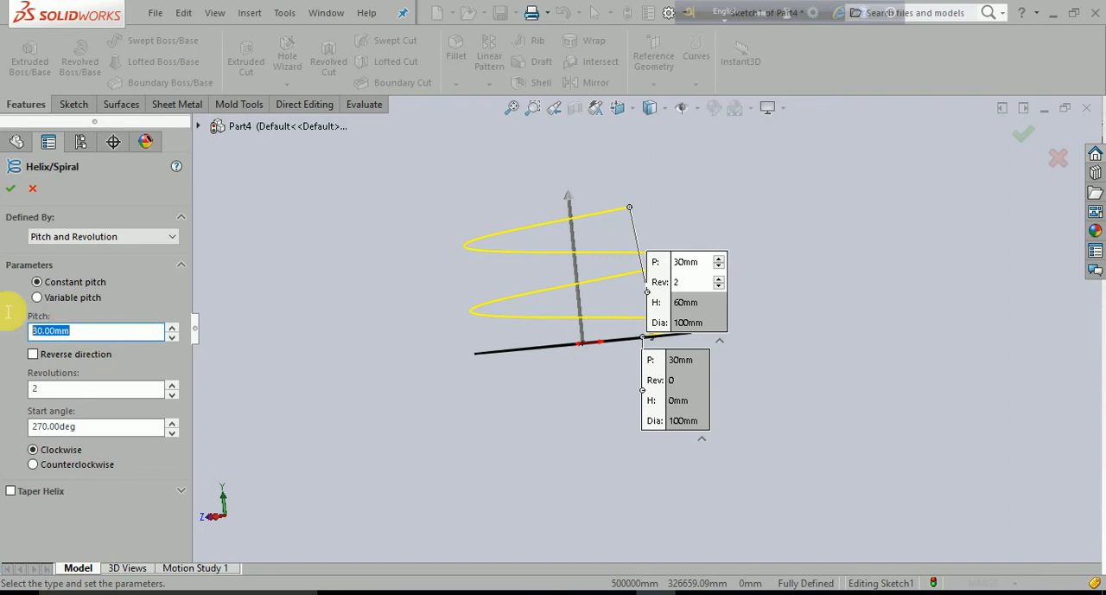
pyautogui.write('10')
pyautogui.press('Return')
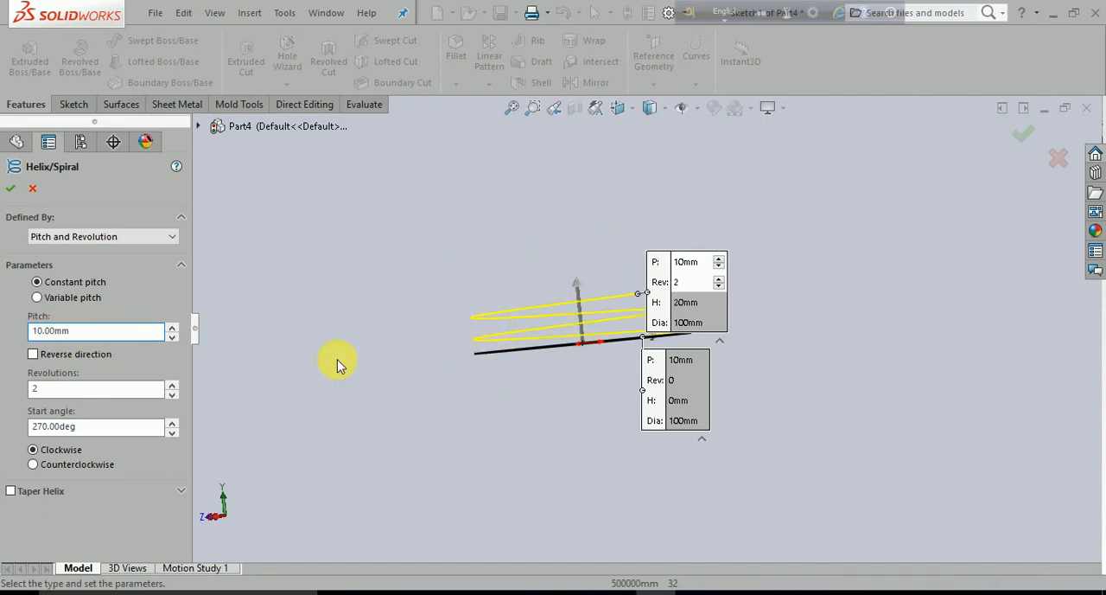
# - Set the helix's constant pitch to 20 mm and try the reversed direction before restoring the original one
pyautogui.moveTo(79, 342); pyautogui.dragTo(8, 322)
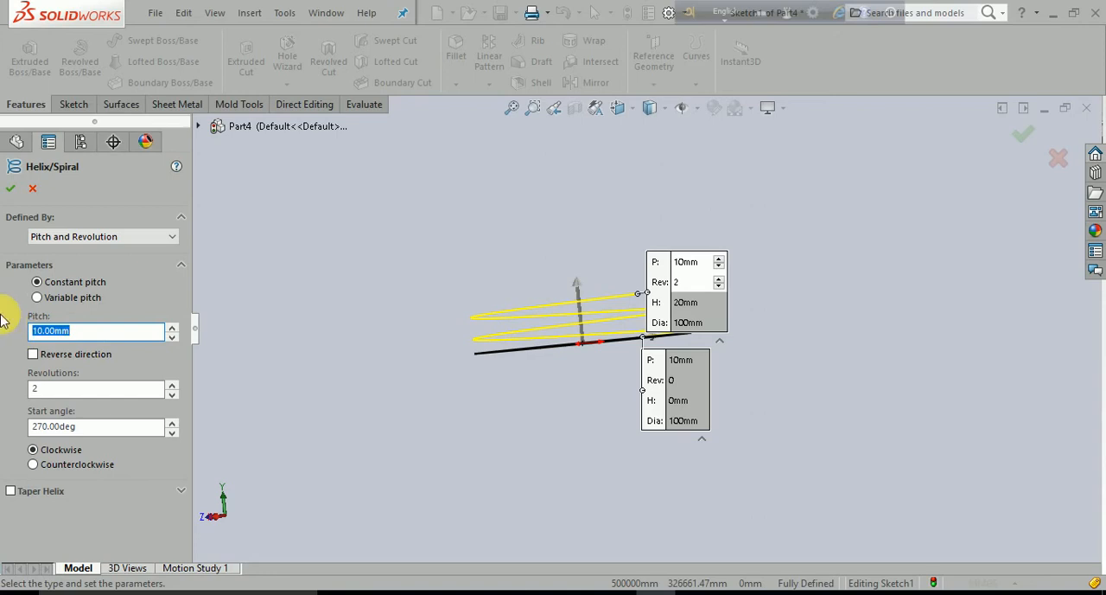
pyautogui.write('20')
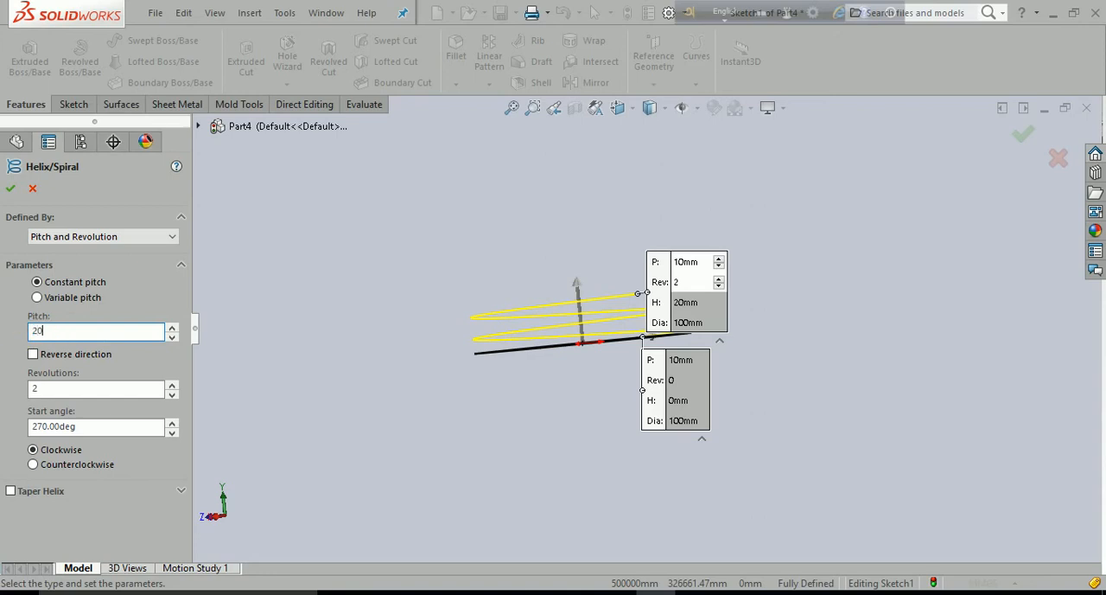
pyautogui.press('Return')
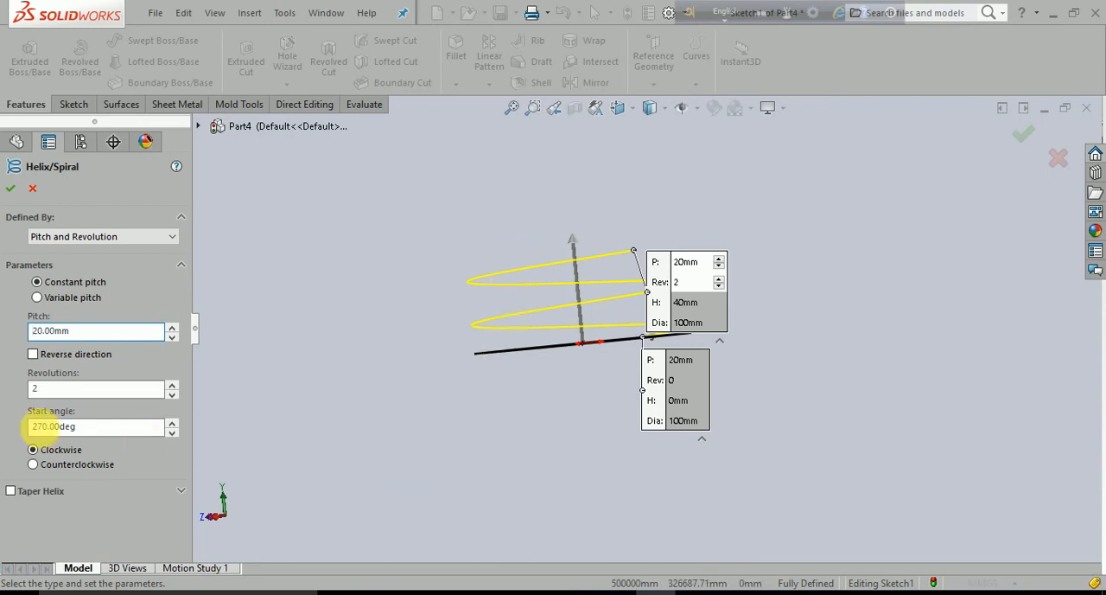
pyautogui.click(33, 354)
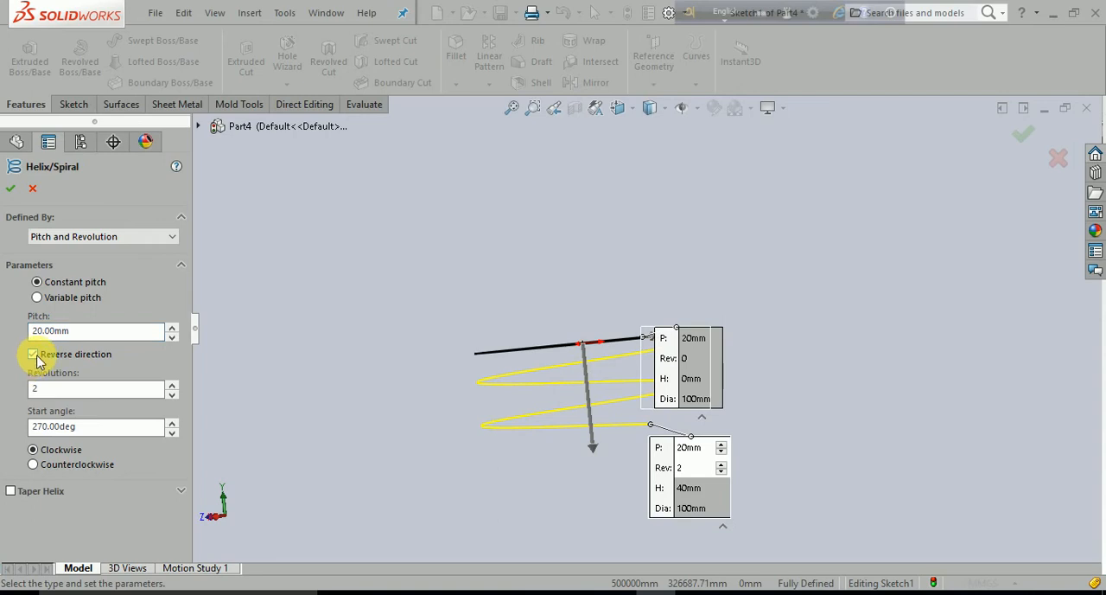
pyautogui.click(33, 355)
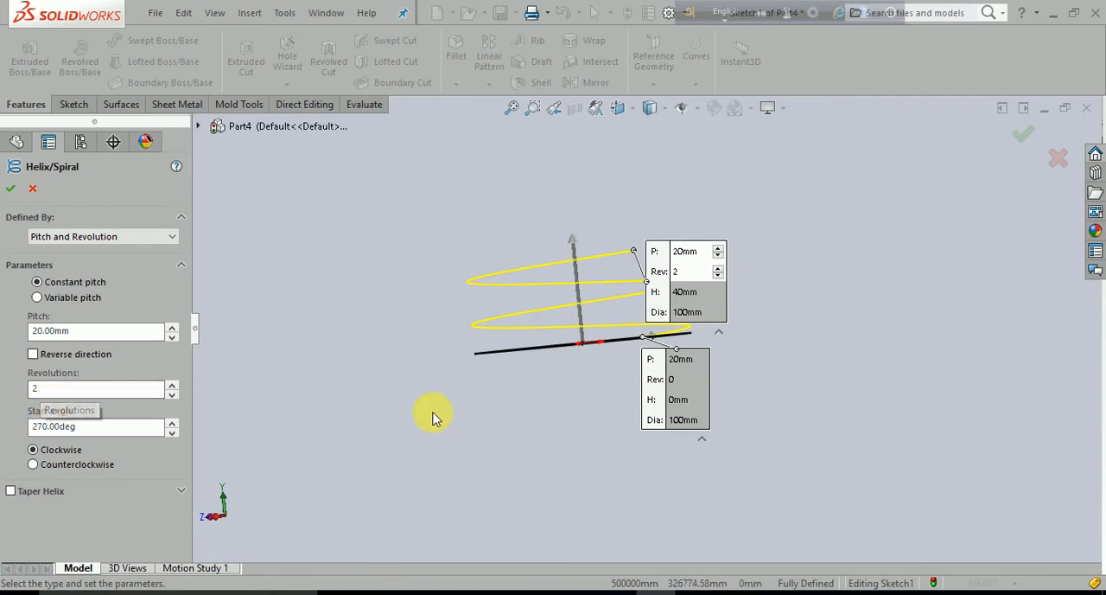
# - Move the helix callouts clear of the preview and set the number of revolutions to 5
pyautogui.moveTo(432, 415); pyautogui.dragTo(683, 345, button='middle')
pyautogui.moveTo(672, 327); pyautogui.dragTo(789, 266)
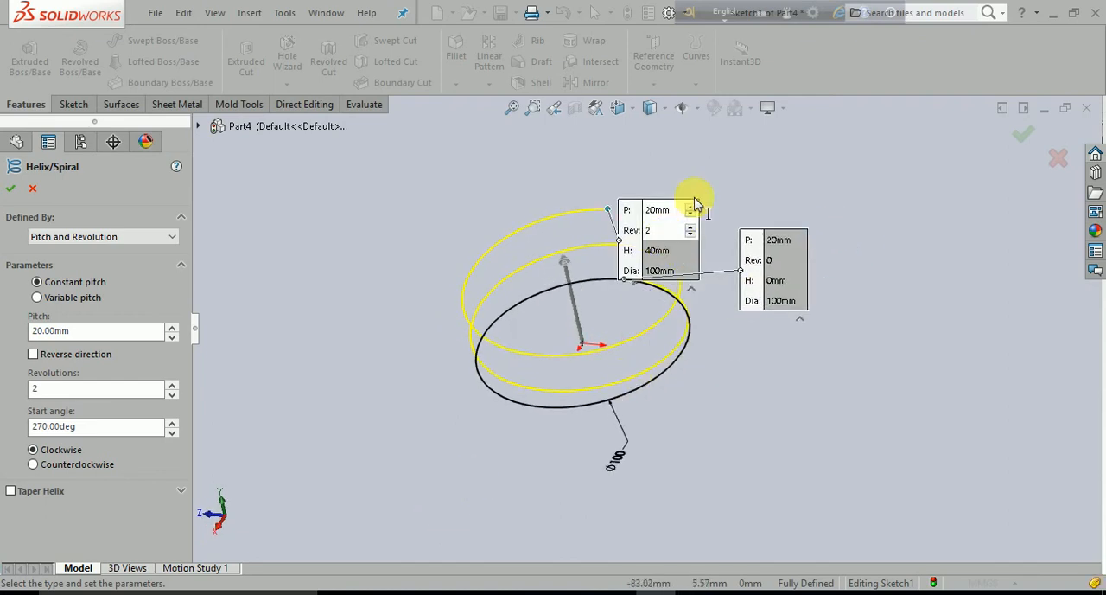
pyautogui.moveTo(699, 207); pyautogui.dragTo(740, 157)
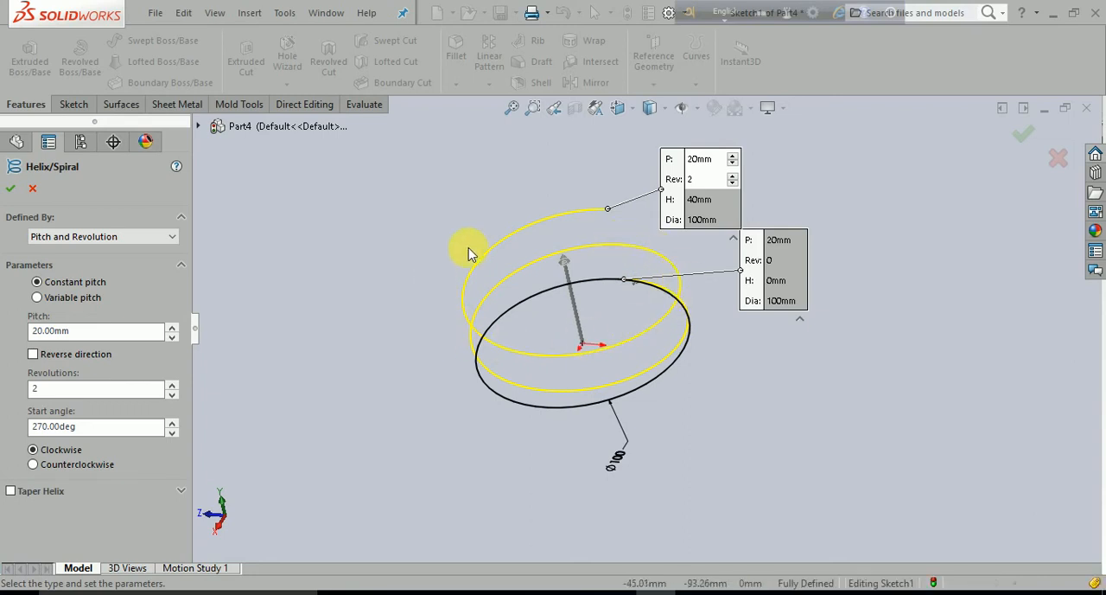
pyautogui.moveTo(602, 254); pyautogui.dragTo(623, 276, button='middle')
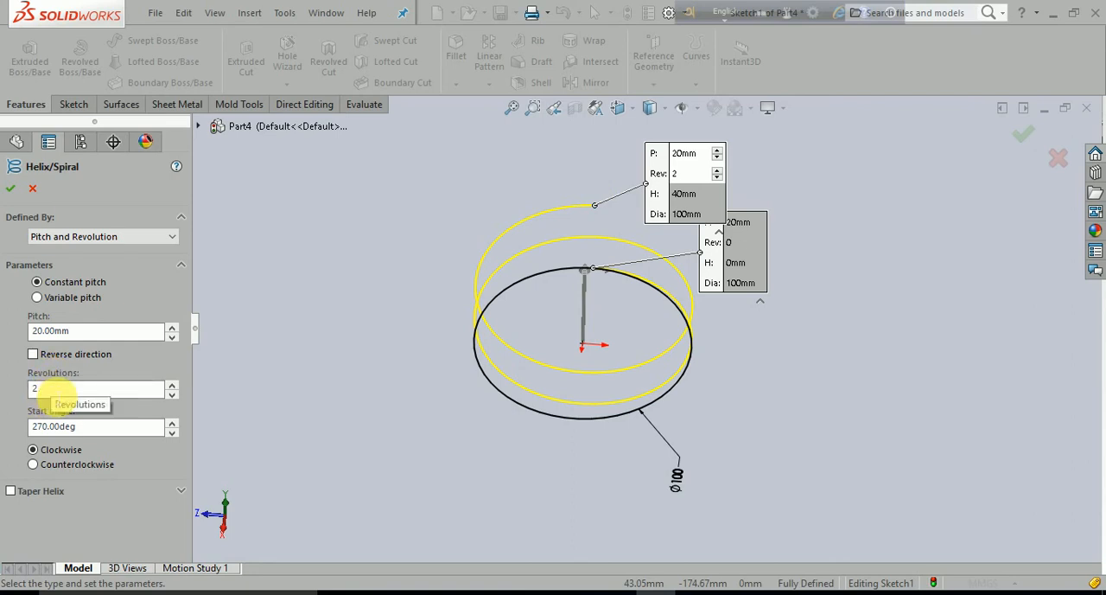
pyautogui.doubleClick(53, 388)
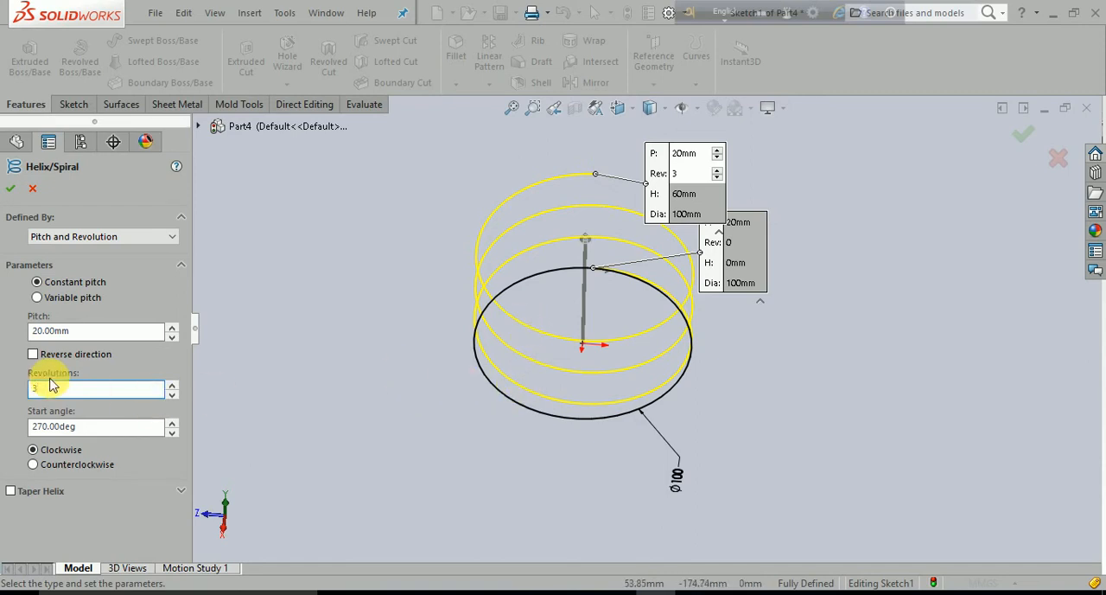
pyautogui.write('5')
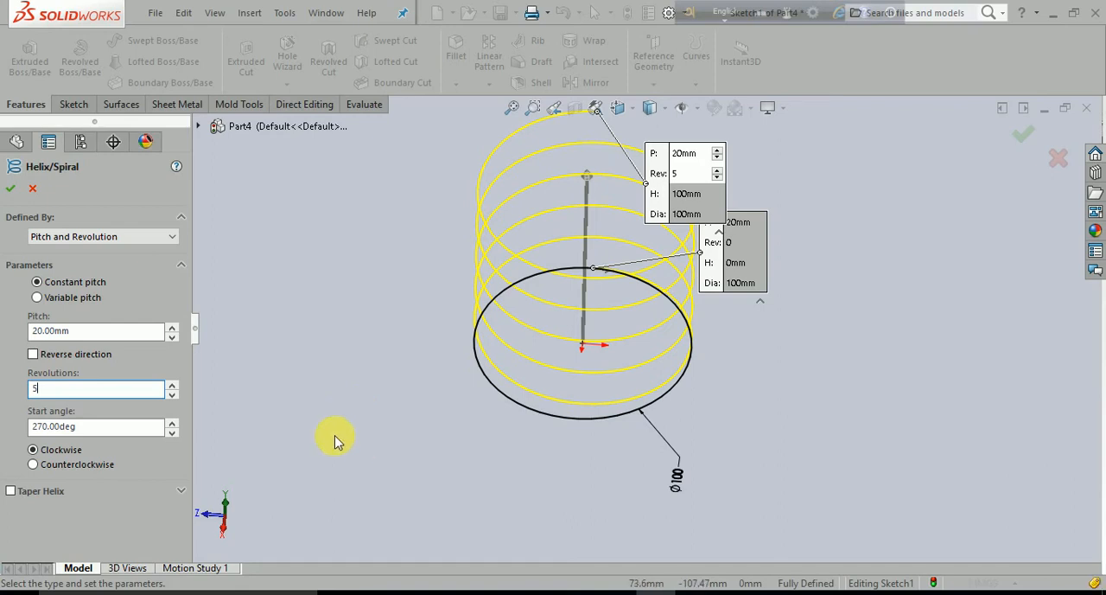
pyautogui.scroll(1, 336, 437)
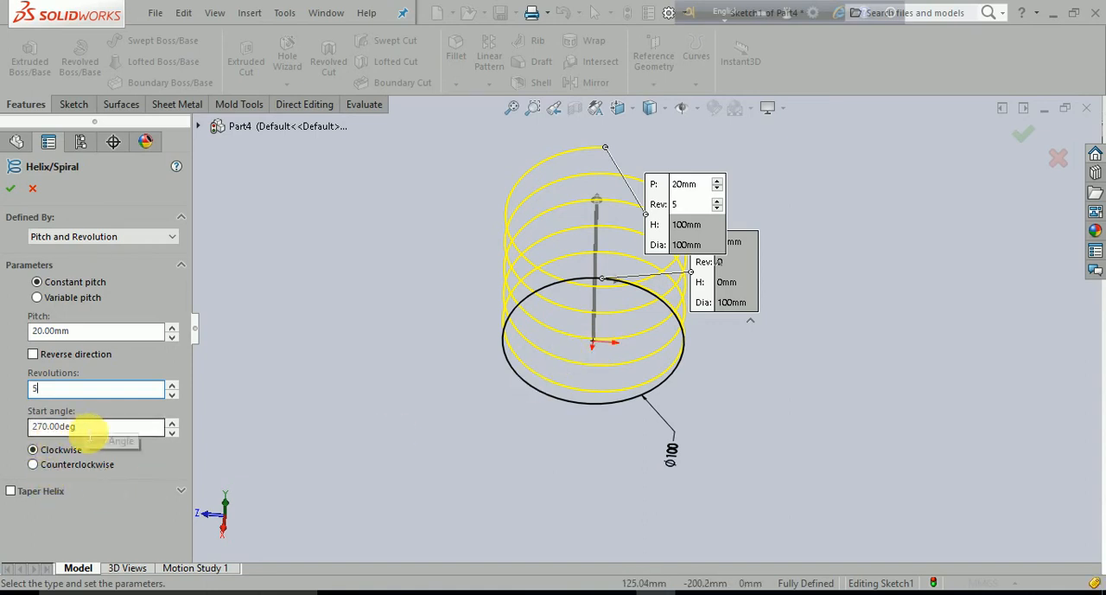
# - Try a start angle of 0 degrees for the helix
pyautogui.click(86, 425)
pyautogui.write('0')
pyautogui.press('Return')
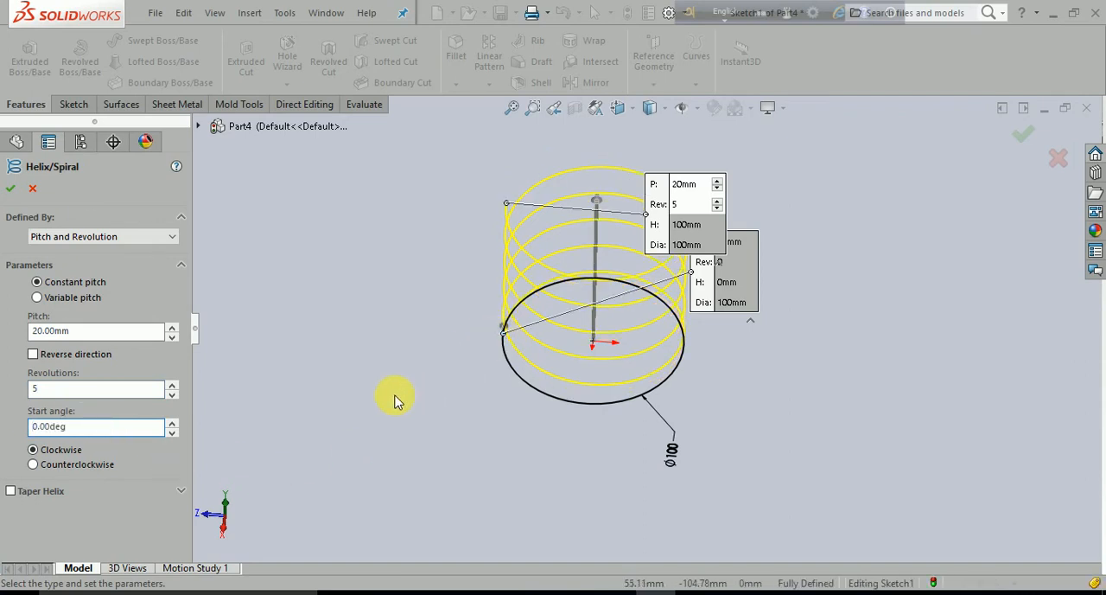
# - Set the helix's start angle to 60 degrees
pyautogui.moveTo(148, 428); pyautogui.dragTo(8, 424)
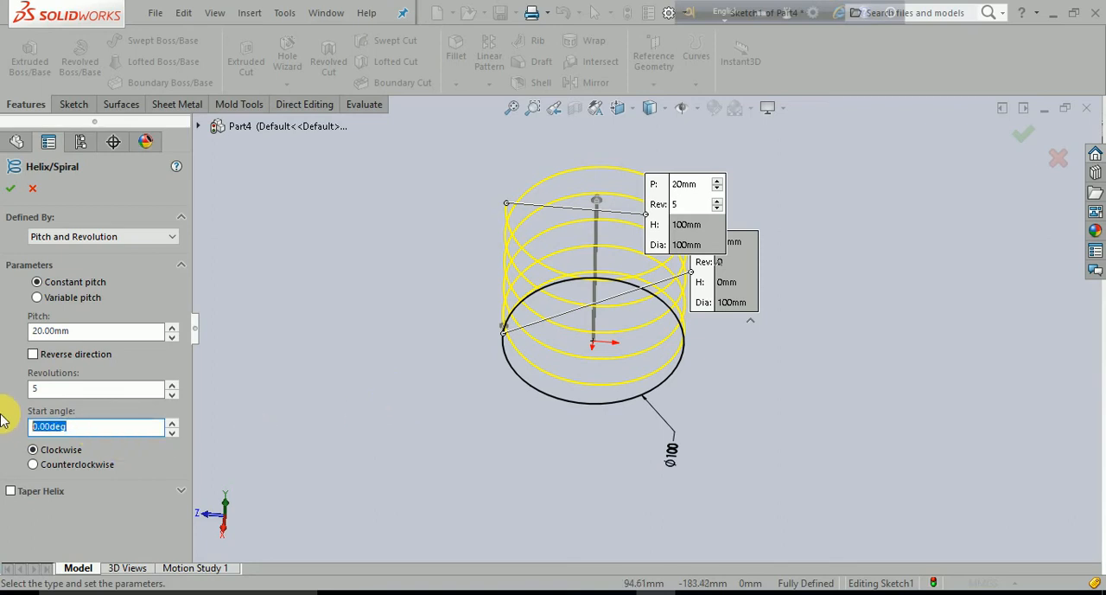
pyautogui.write('60')
pyautogui.press('Return')
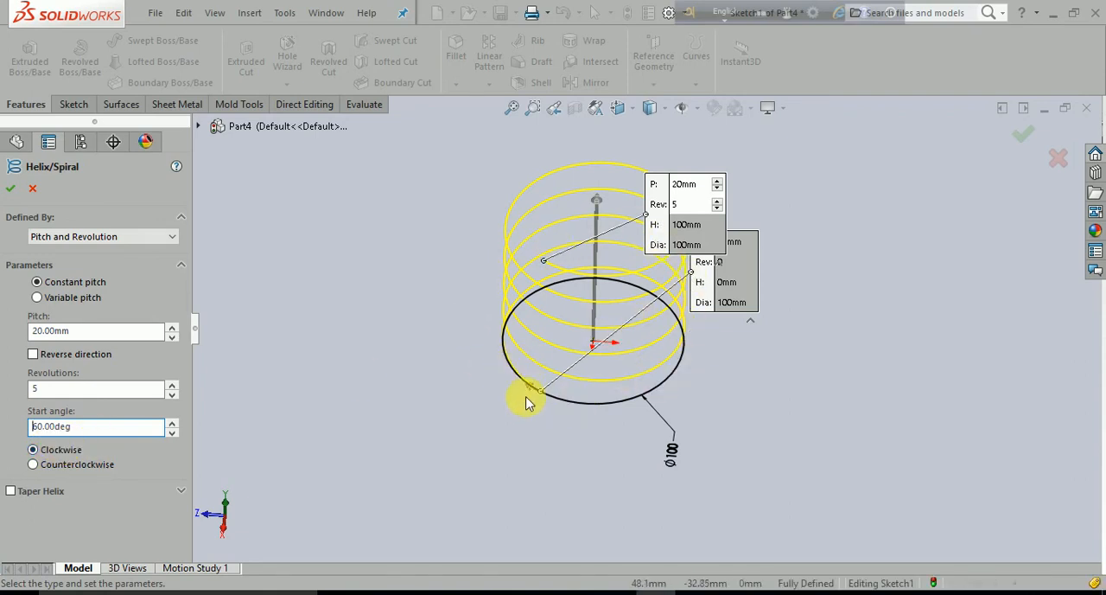
# - Try the counterclockwise direction and the Taper Helix option, returning to a clockwise helix without taper
pyautogui.moveTo(613, 407); pyautogui.dragTo(582, 447, button='middle')
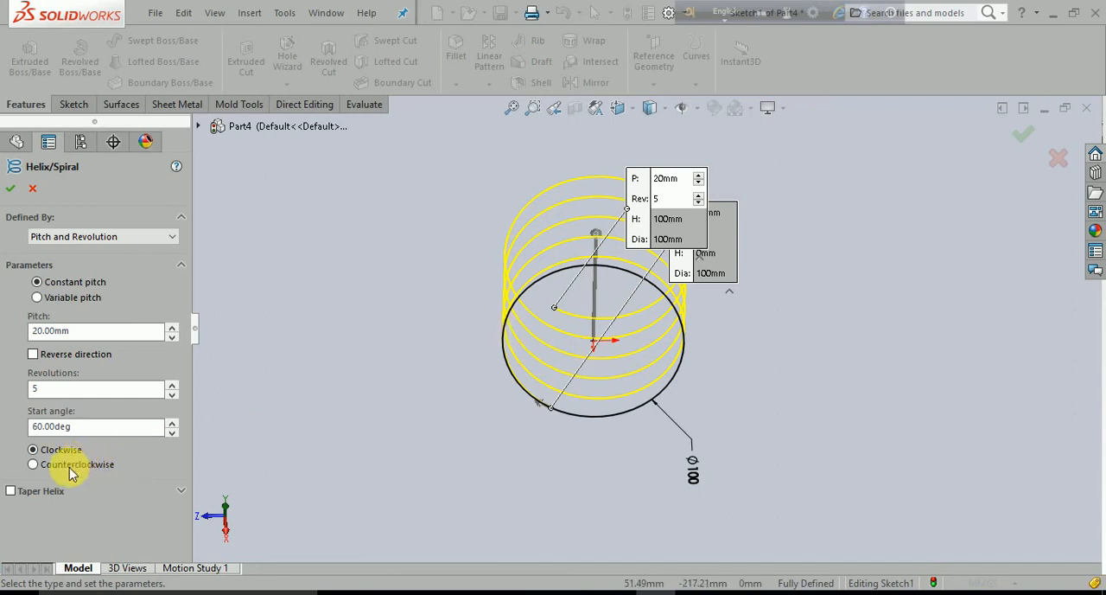
pyautogui.click(34, 465)
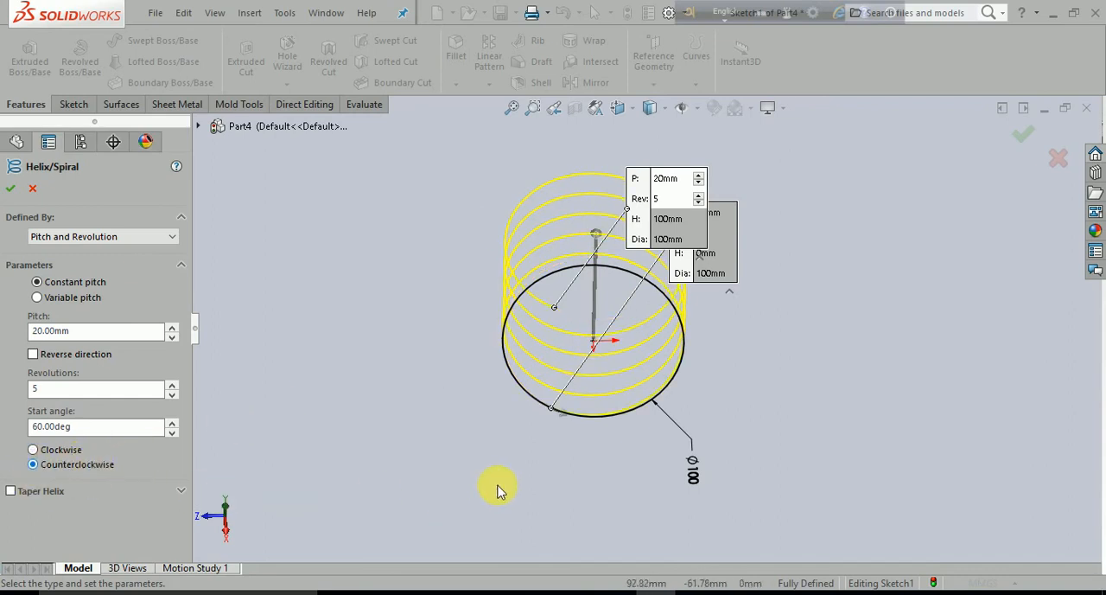
pyautogui.moveTo(563, 471); pyautogui.dragTo(534, 396, button='middle')
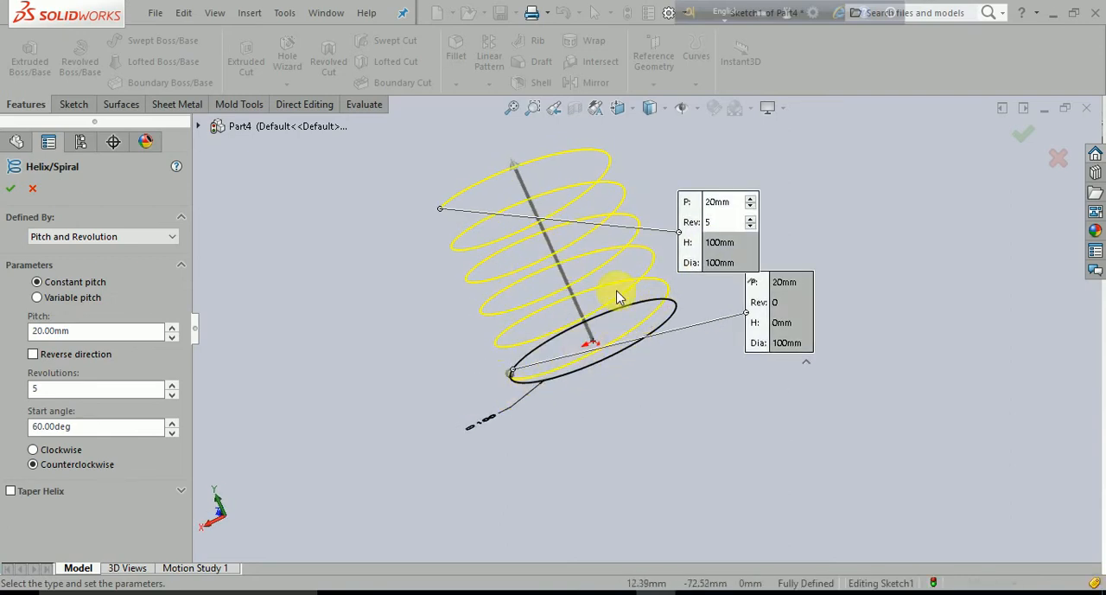
pyautogui.click(32, 450)
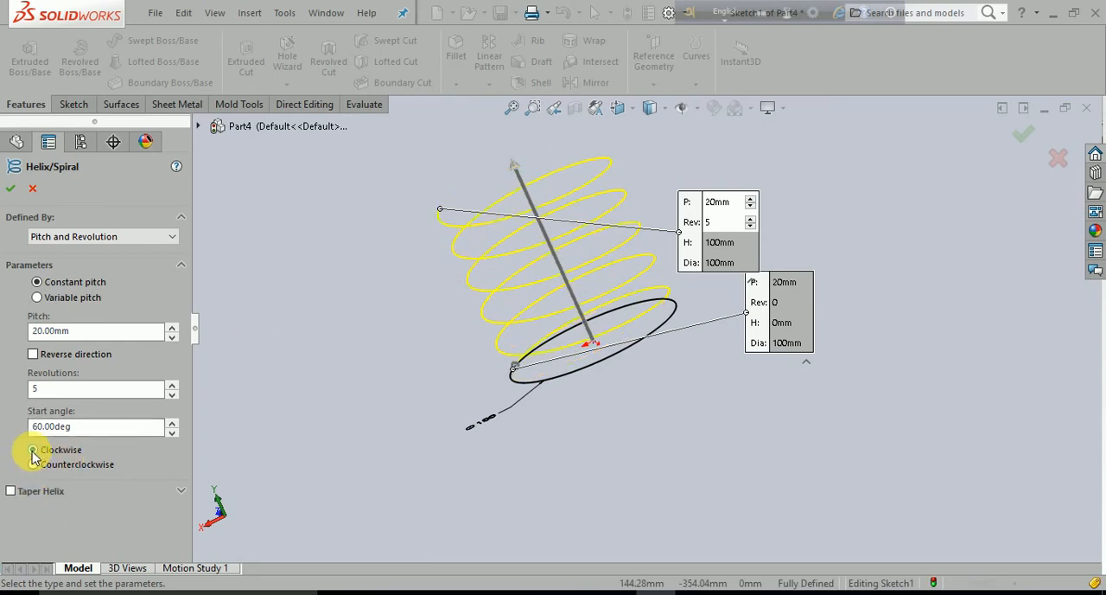
pyautogui.click(10, 491)
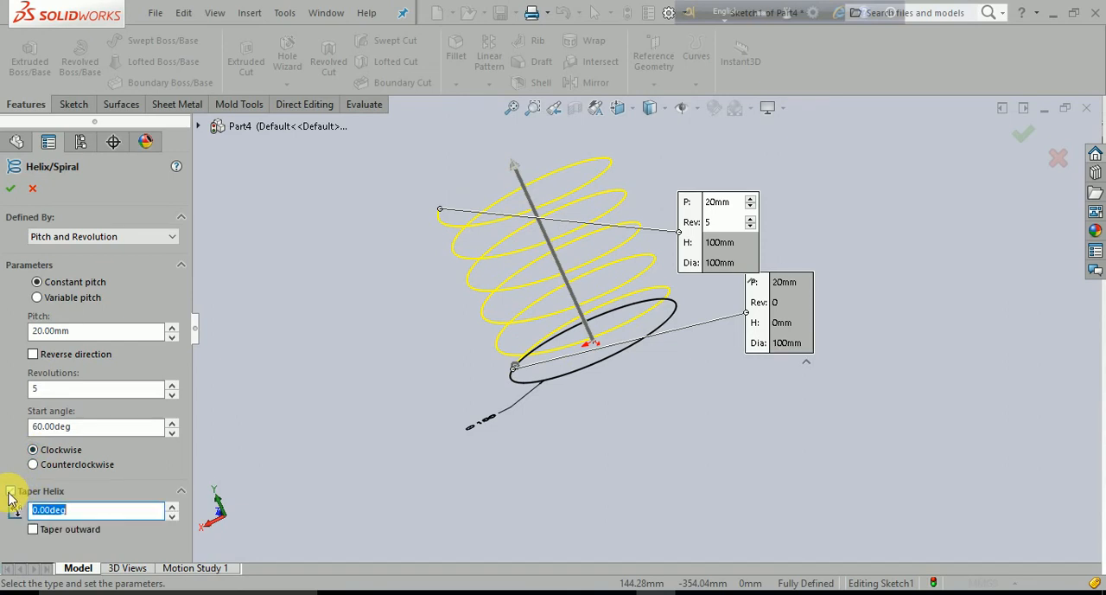
pyautogui.click(10, 491)
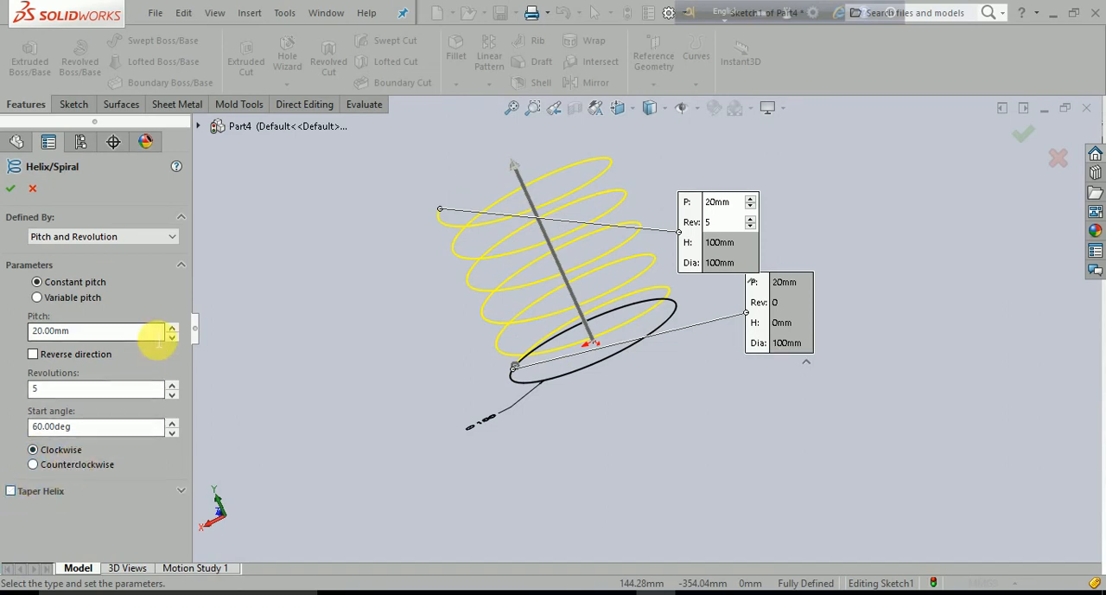
# - Inspect the helix preview from several angles and change its definition type to Height and Revolution
pyautogui.moveTo(270, 363); pyautogui.dragTo(309, 415, button='middle')
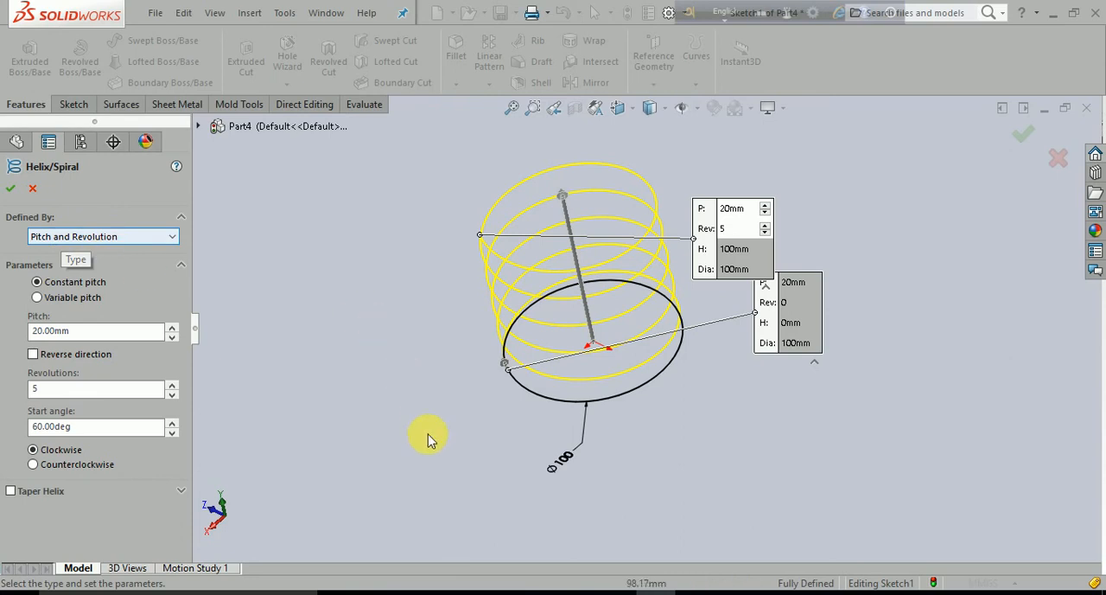
pyautogui.moveTo(430, 439); pyautogui.dragTo(516, 435, button='middle')
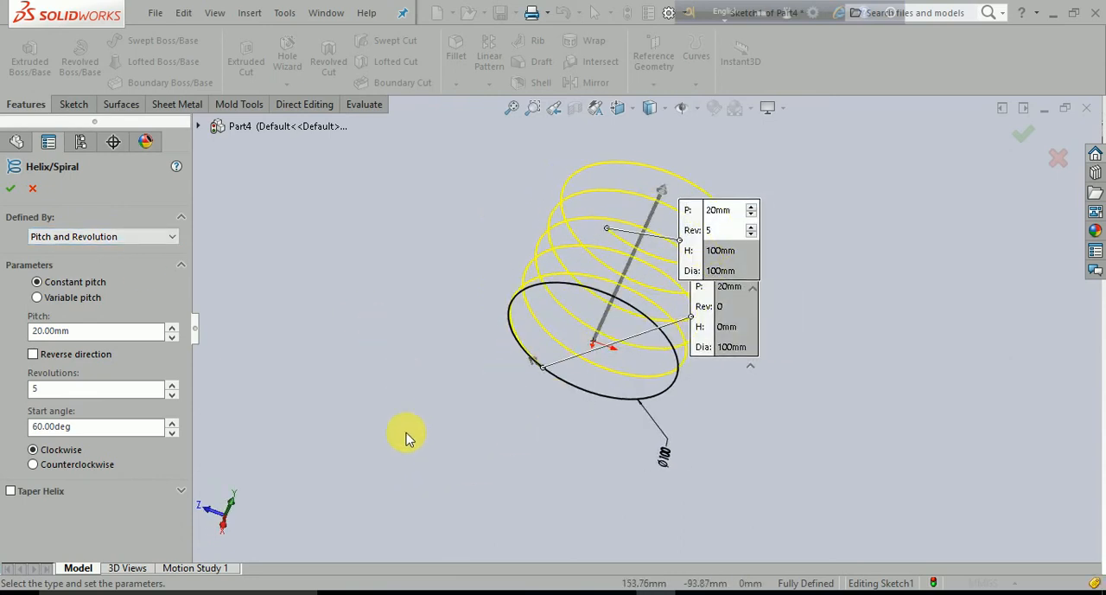
pyautogui.moveTo(407, 436); pyautogui.dragTo(355, 325, button='middle')
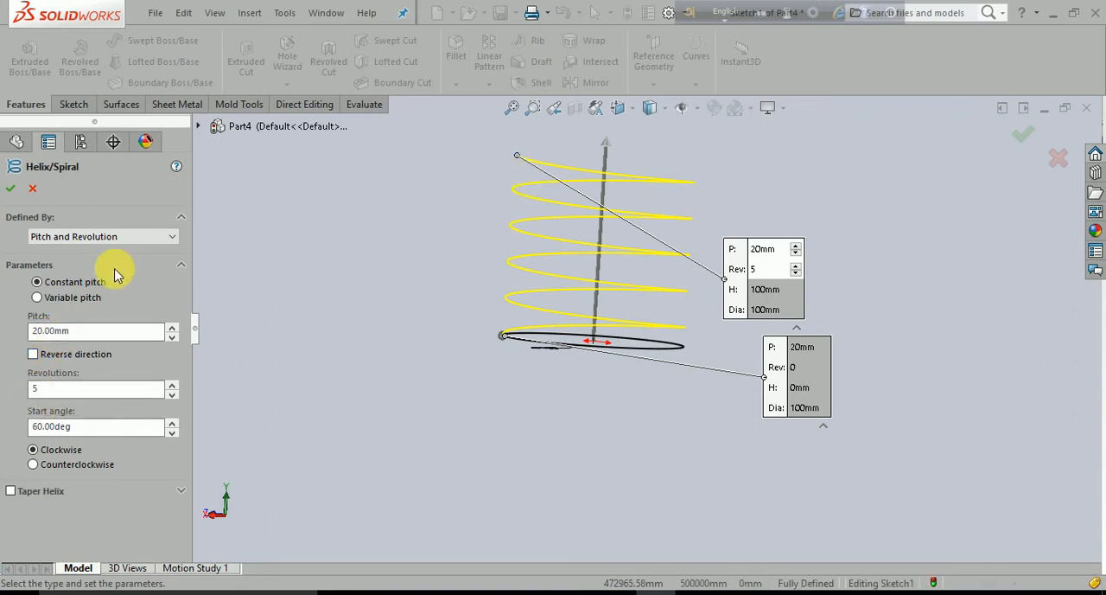
pyautogui.click(134, 236)
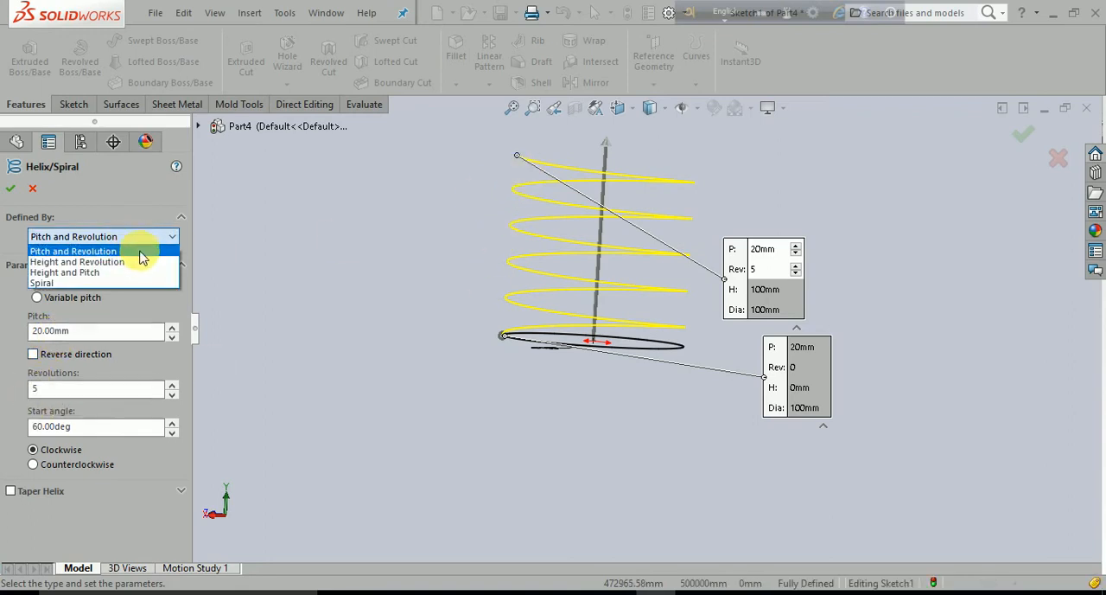
pyautogui.click(156, 241)
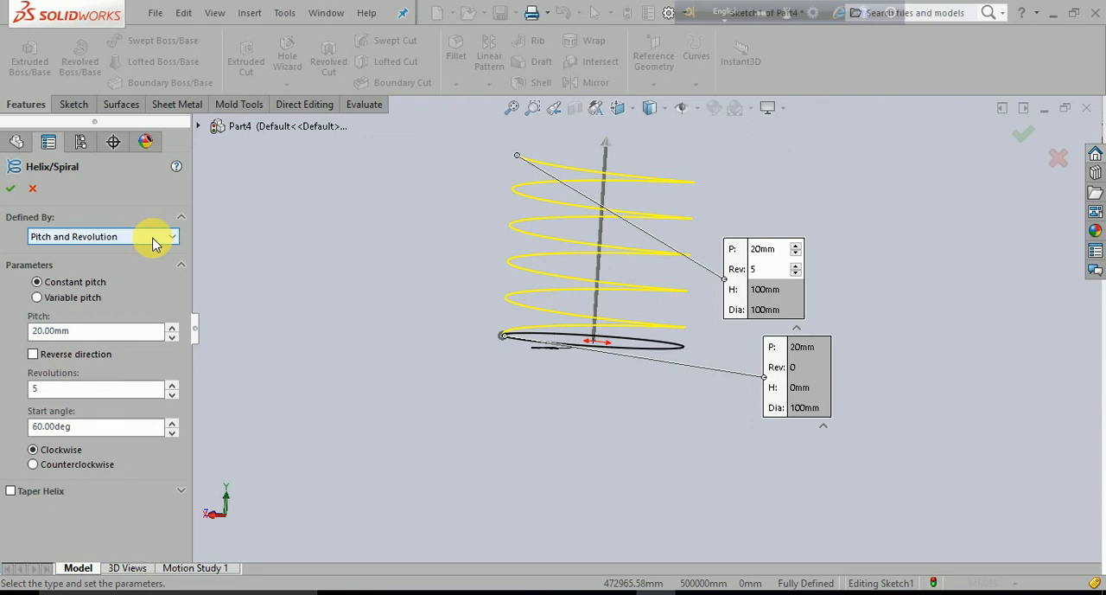
pyautogui.click(153, 241)
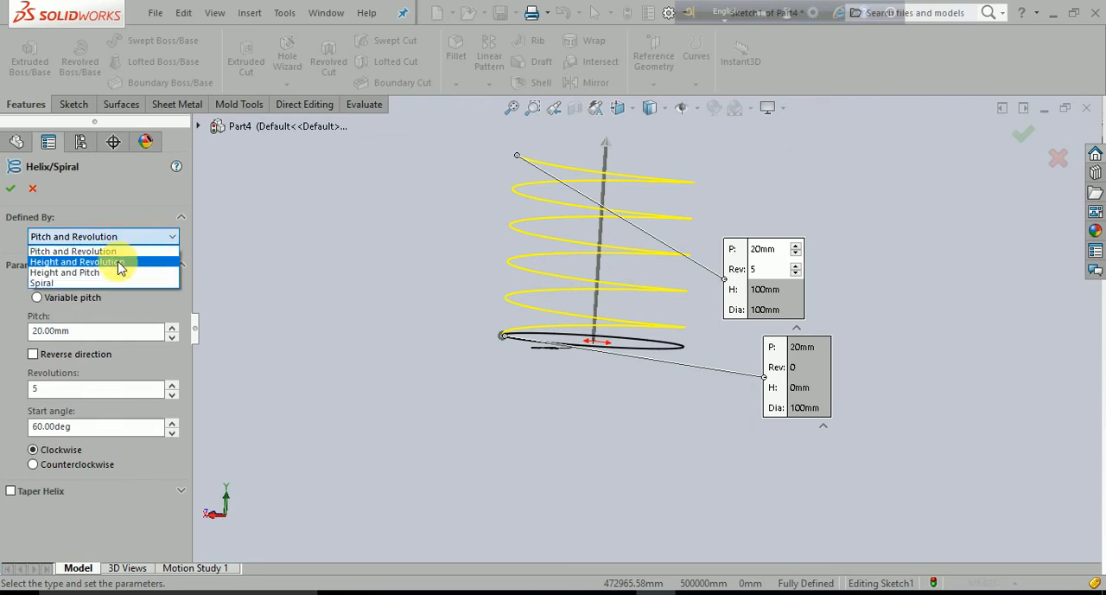
pyautogui.click(131, 263)
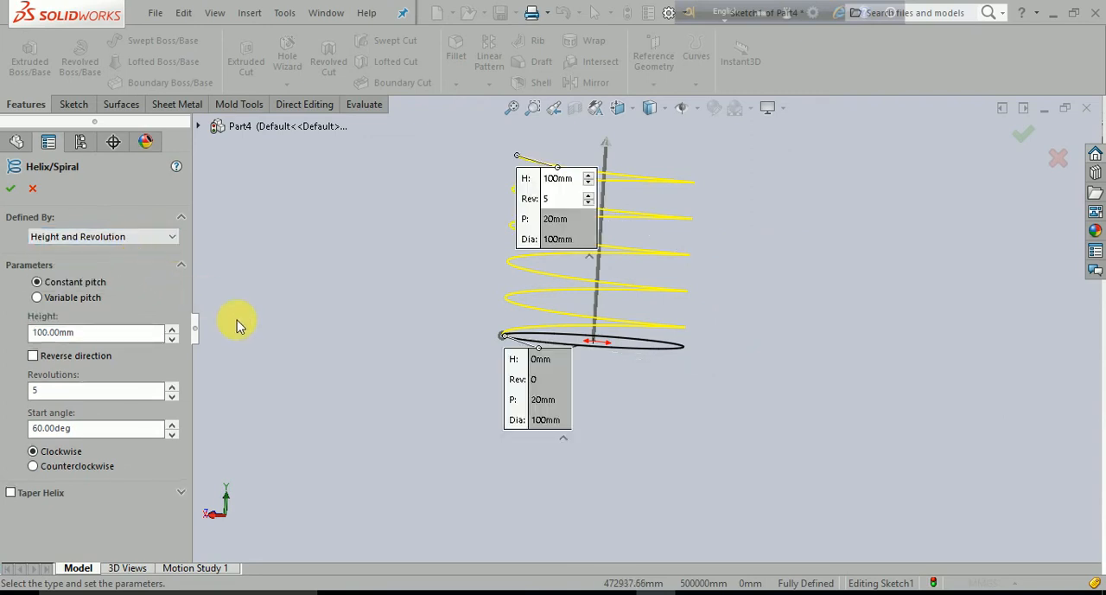
# - Set the helix's height to 80 mm with 6 revolutions and check the preview
pyautogui.click(96, 332)
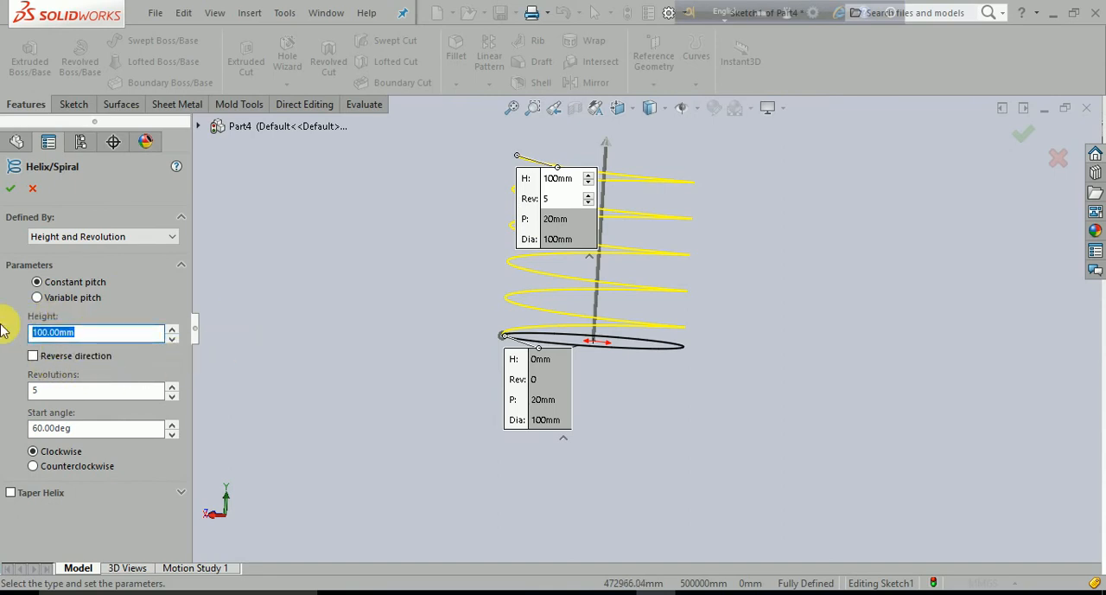
pyautogui.write('80')
pyautogui.press('Return')
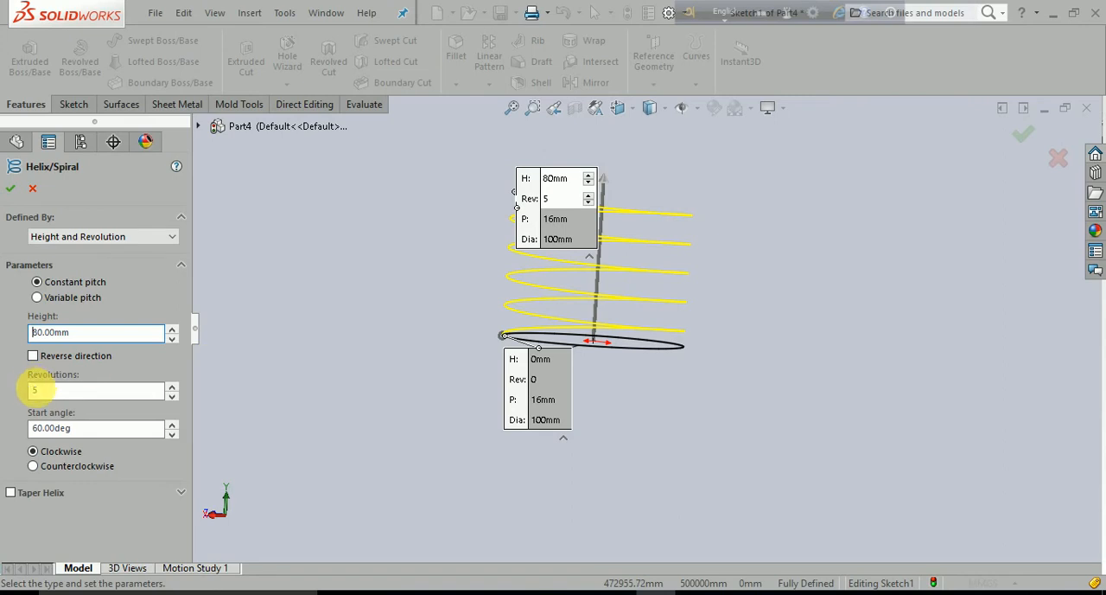
pyautogui.press('Tab')
pyautogui.press('Return')
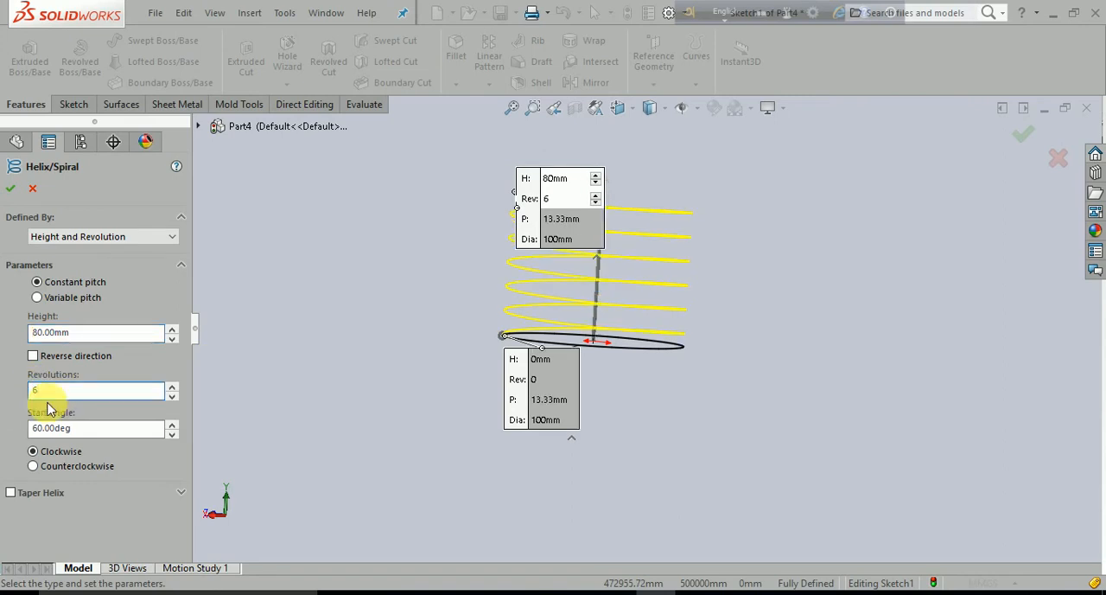
pyautogui.moveTo(697, 455); pyautogui.dragTo(686, 471, button='middle')
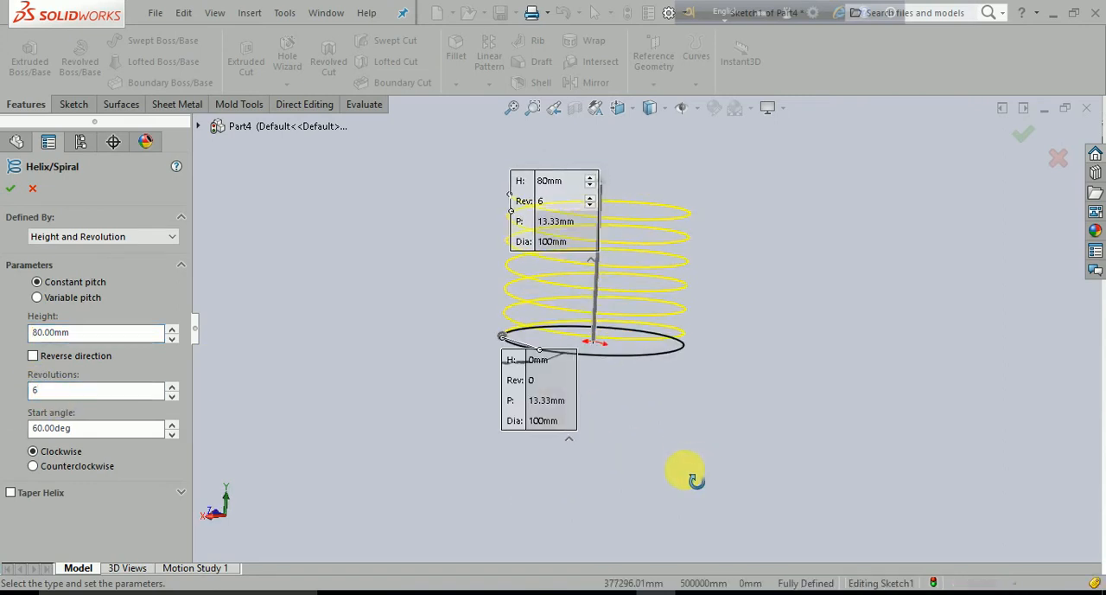
pyautogui.scroll(-1, 685, 471)
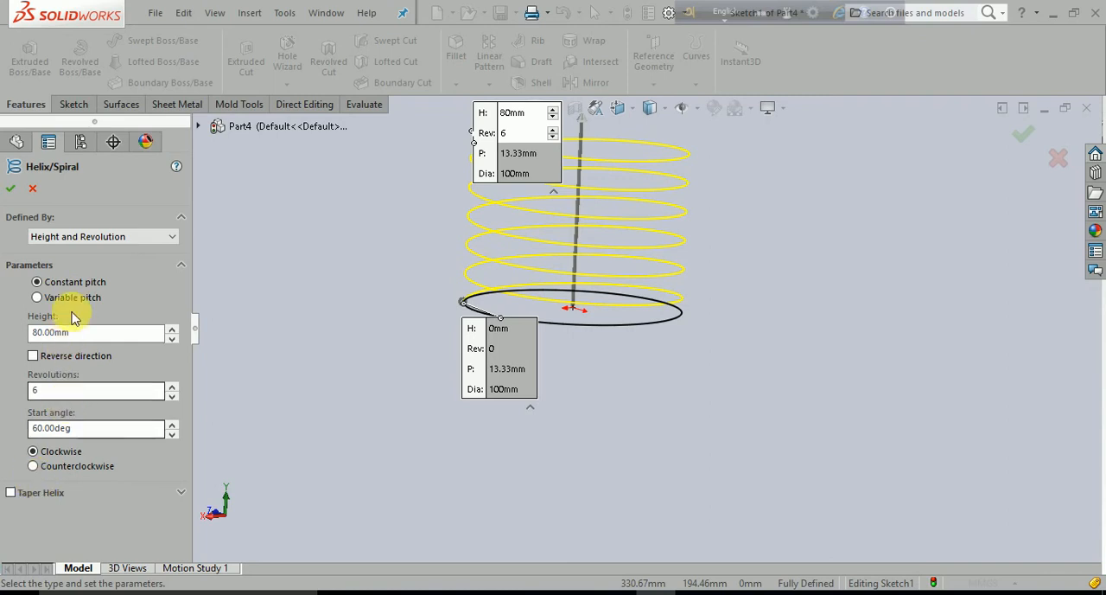
# - Change the helix definition to Height and Pitch and set its height to 100 mm
pyautogui.click(171, 238)
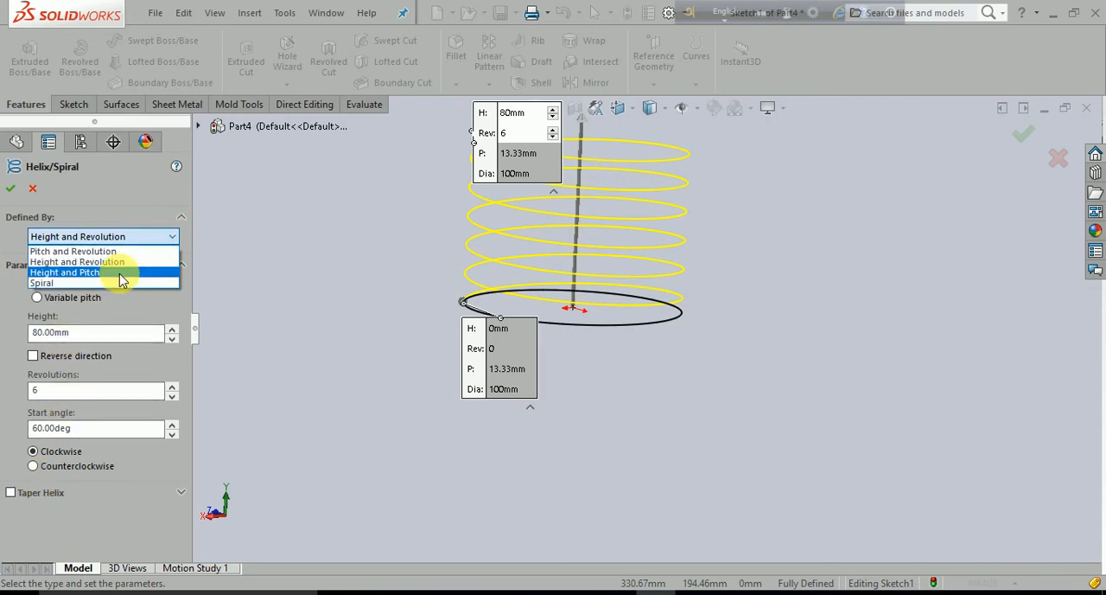
pyautogui.click(120, 275)
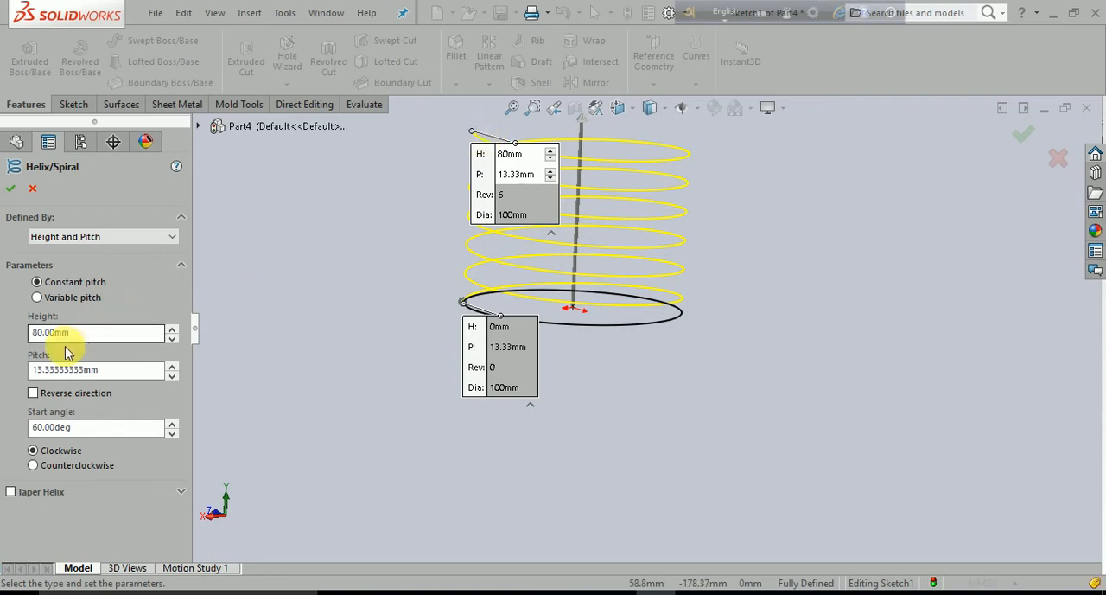
pyautogui.moveTo(73, 333); pyautogui.dragTo(8, 342)
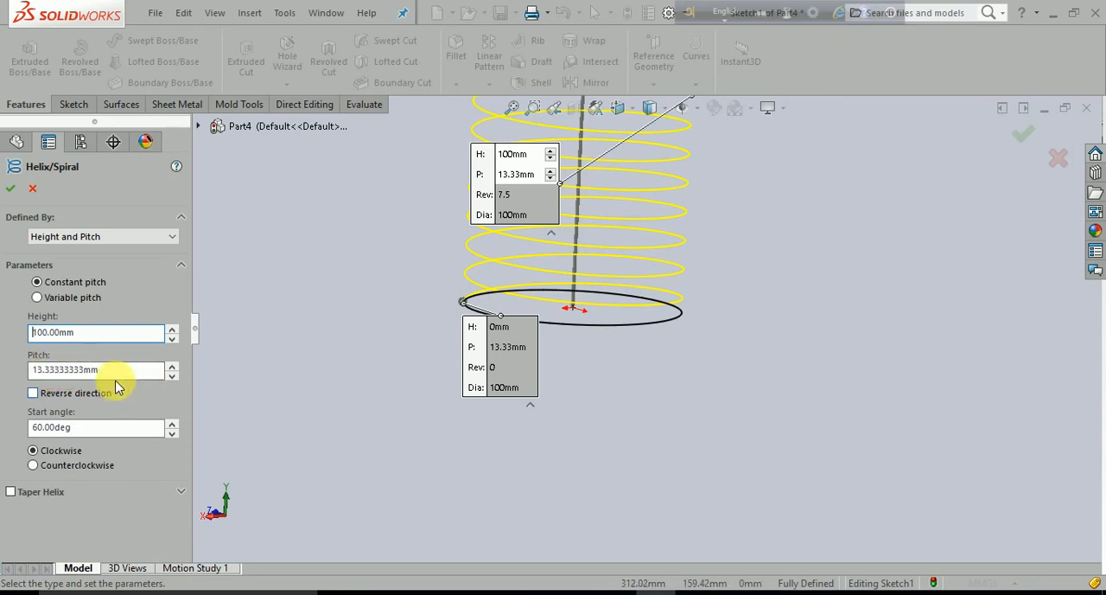
# - Set the helix's pitch to 15 mm and check the preview
pyautogui.moveTo(112, 372); pyautogui.dragTo(2, 381)
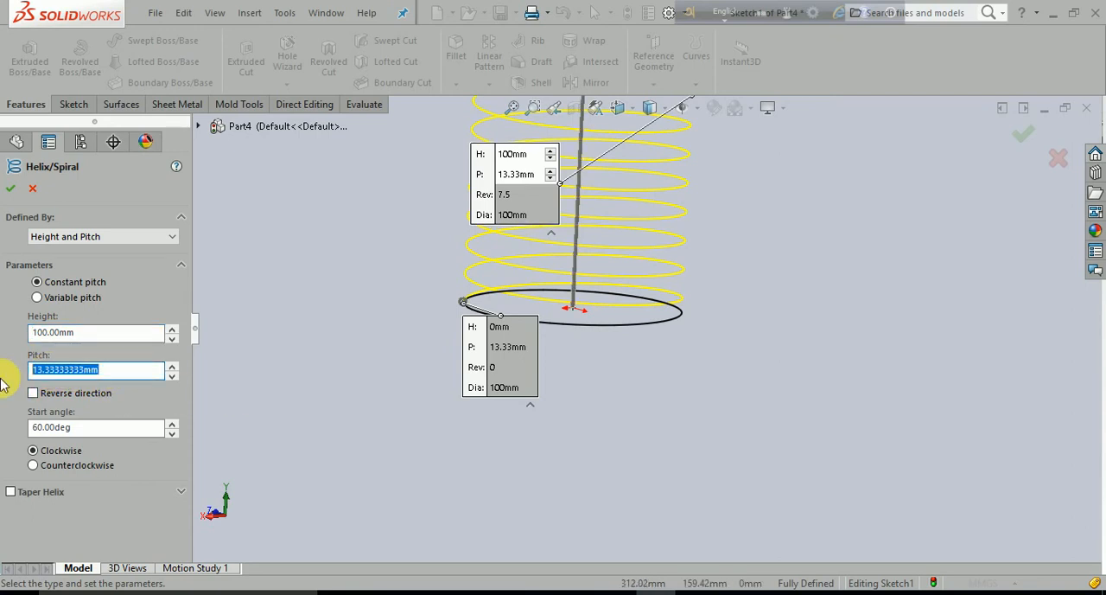
pyautogui.write('15')
pyautogui.press('Return')
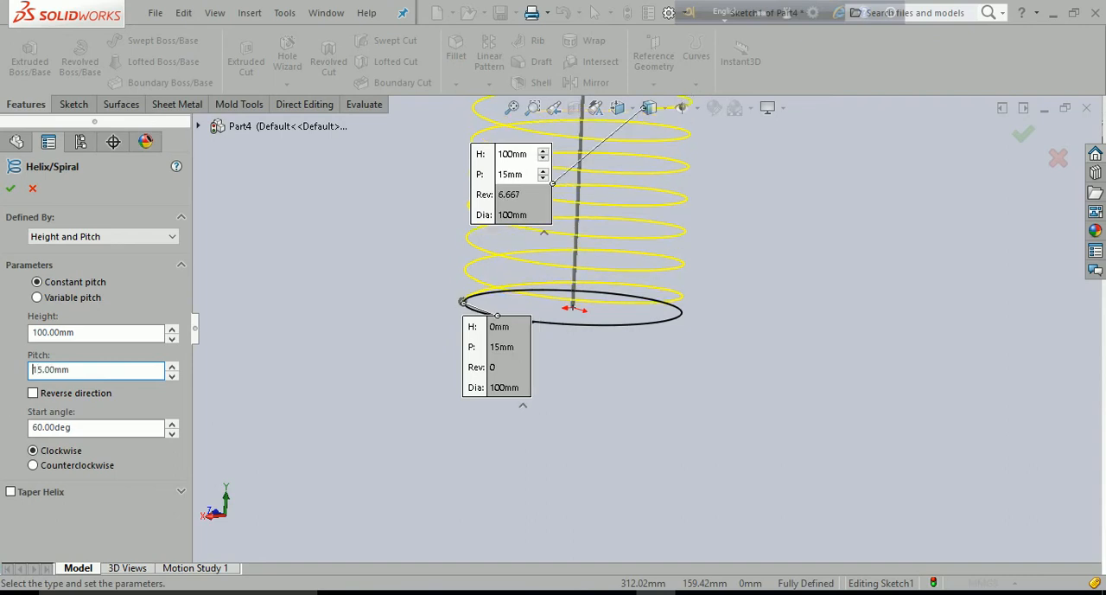
pyautogui.scroll(2, 325, 435)
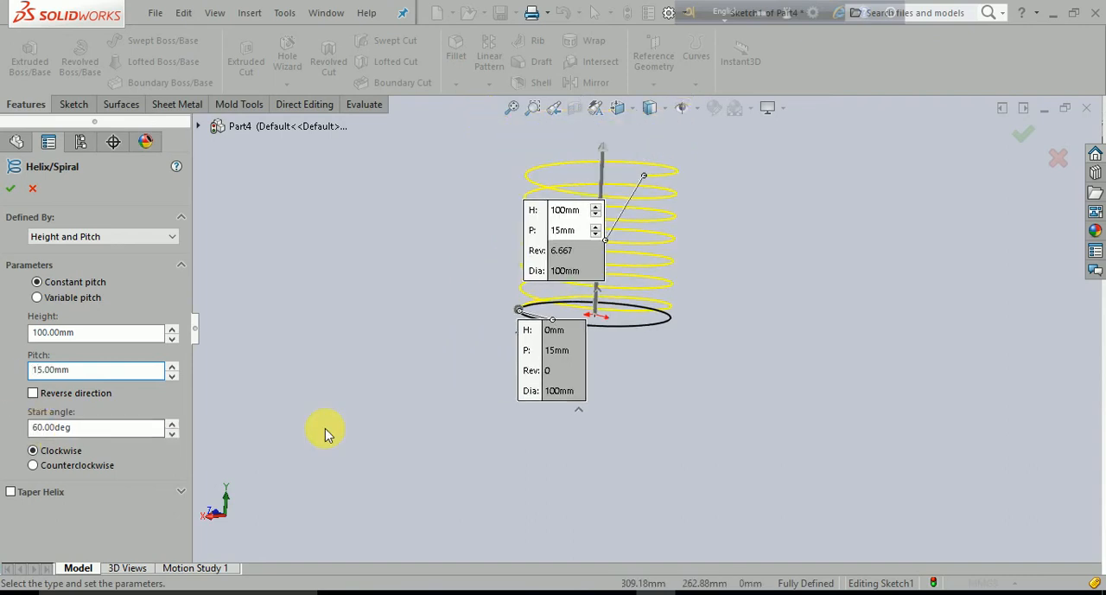
pyautogui.click(31, 369)
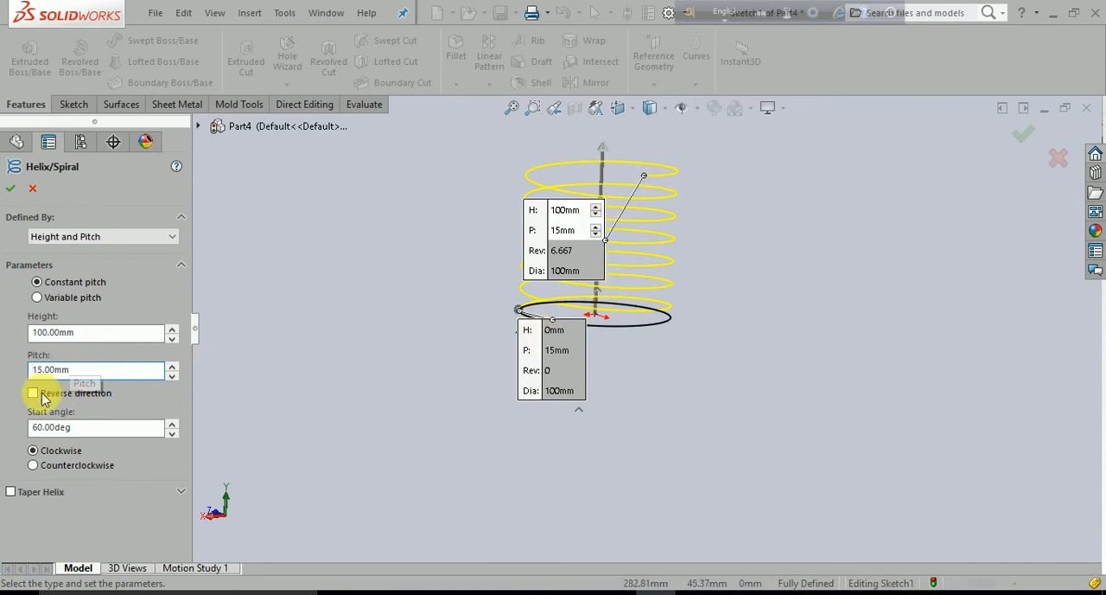
pyautogui.moveTo(724, 382)
pyautogui.mouseDown(button='middle')
pyautogui.moveTo(739, 353)
pyautogui.moveTo(726, 365)
pyautogui.mouseUp(button='middle')
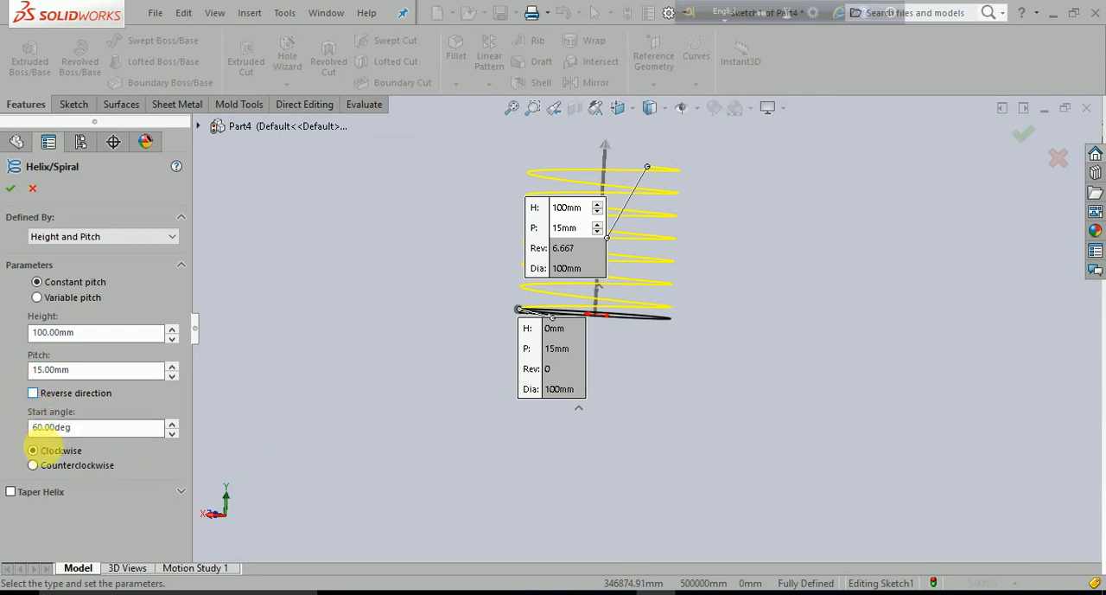
# - Change the definition type to Spiral and inspect the flat spiral preview from above and at an angle
pyautogui.click(171, 238)
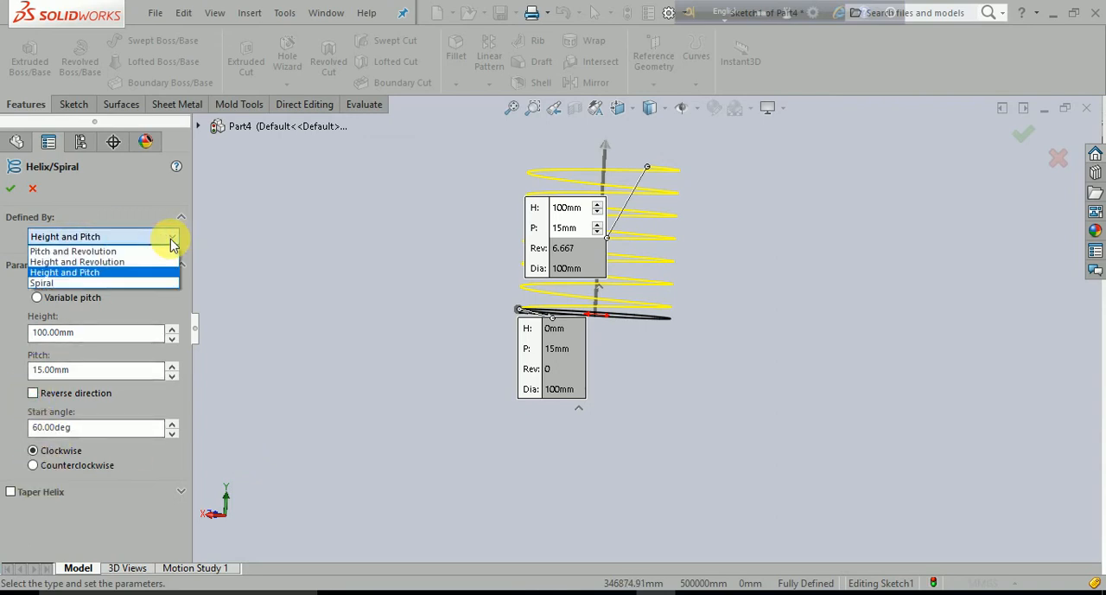
pyautogui.click(75, 285)
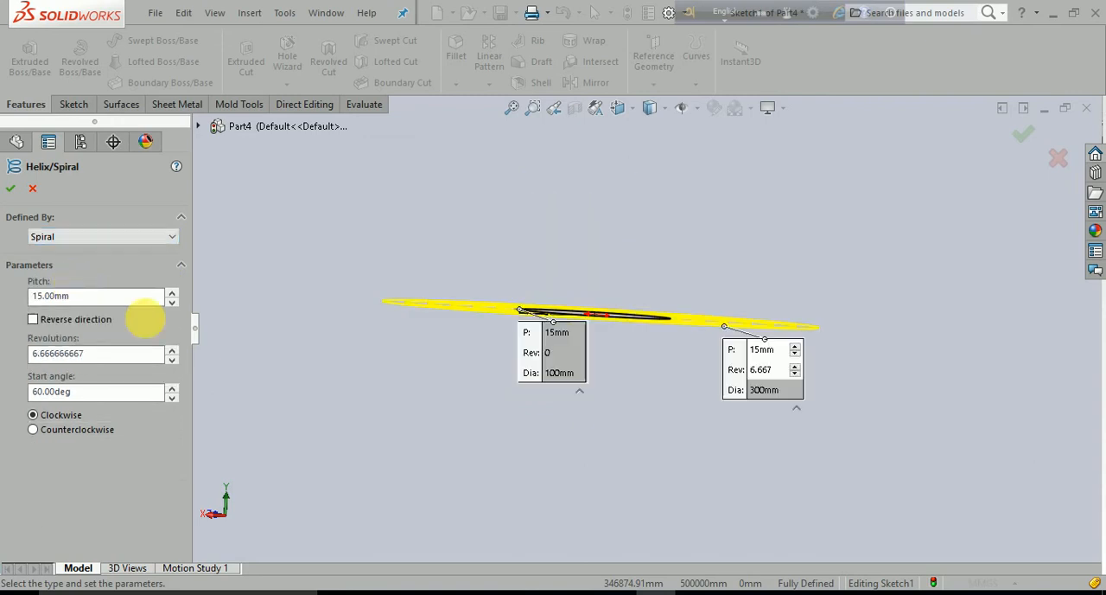
pyautogui.moveTo(395, 370); pyautogui.dragTo(395, 459, button='middle')
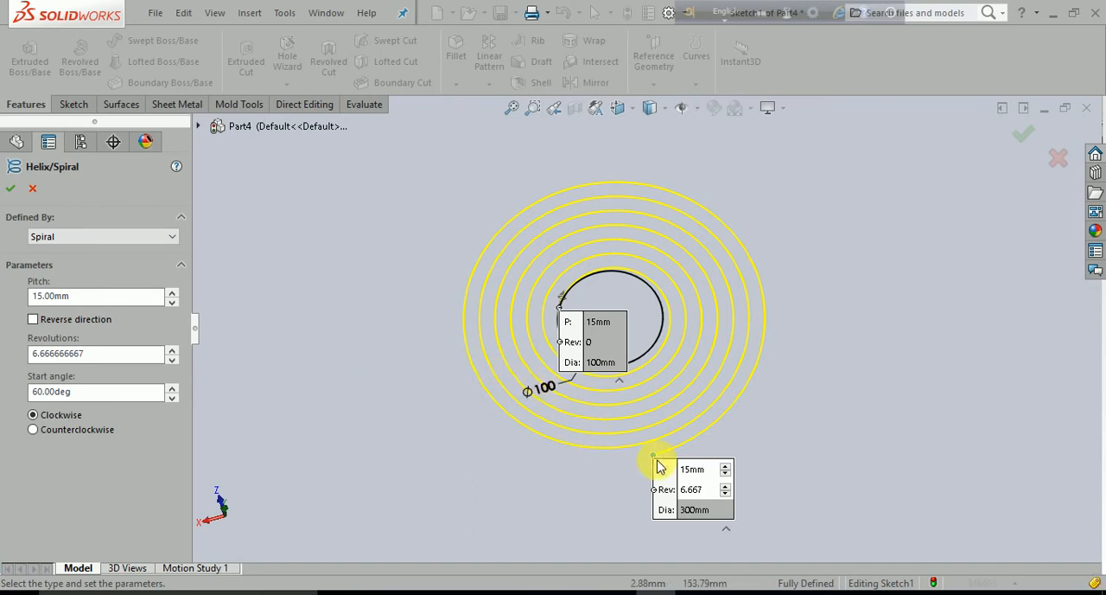
pyautogui.moveTo(578, 471); pyautogui.dragTo(452, 424, button='middle')
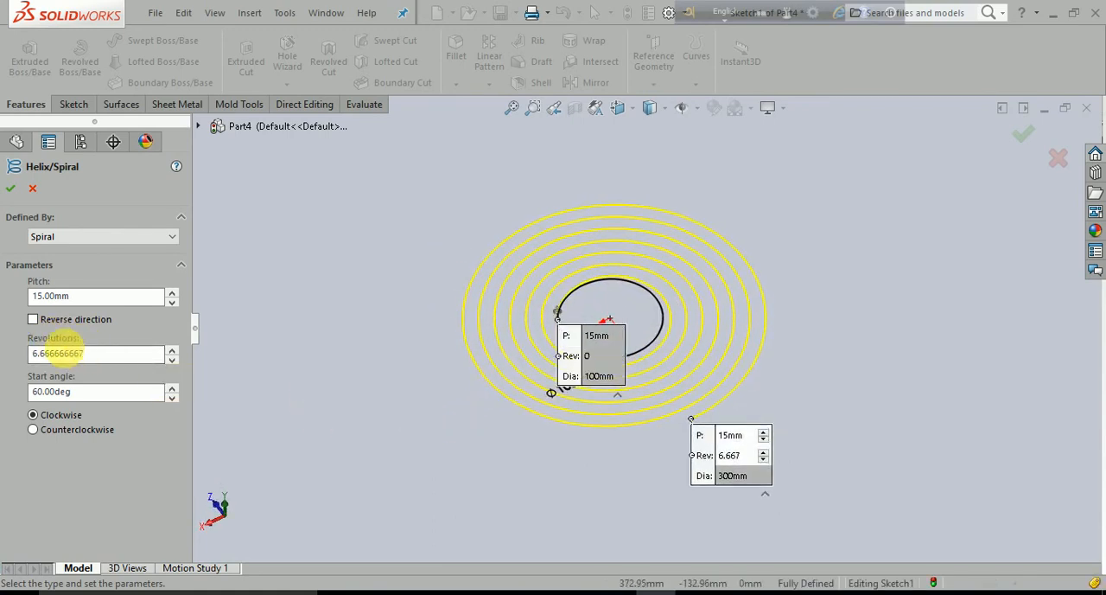
# - Set the spiral to 6 revolutions with a pitch of 30 mm
pyautogui.moveTo(116, 361); pyautogui.dragTo(8, 363)
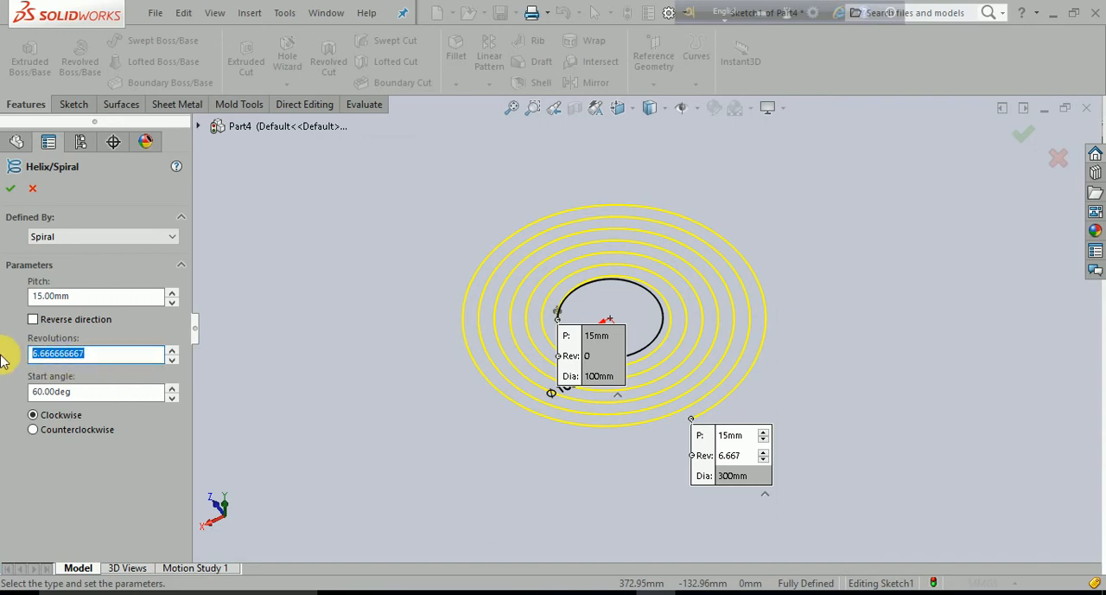
pyautogui.write('6')
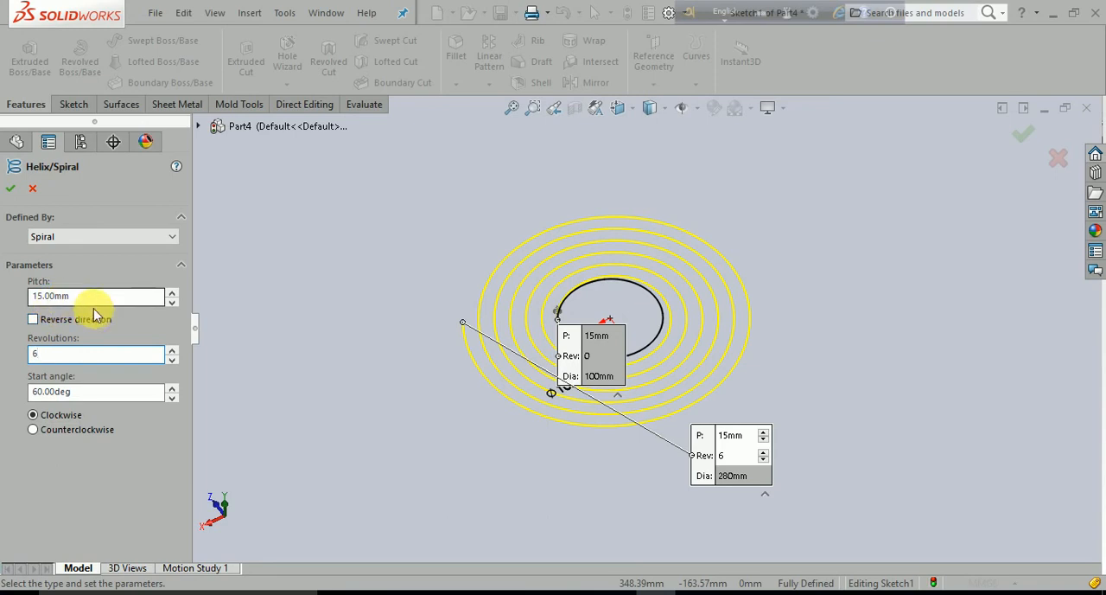
pyautogui.moveTo(95, 296); pyautogui.dragTo(13, 301)
pyautogui.write('30')
pyautogui.press('Return')
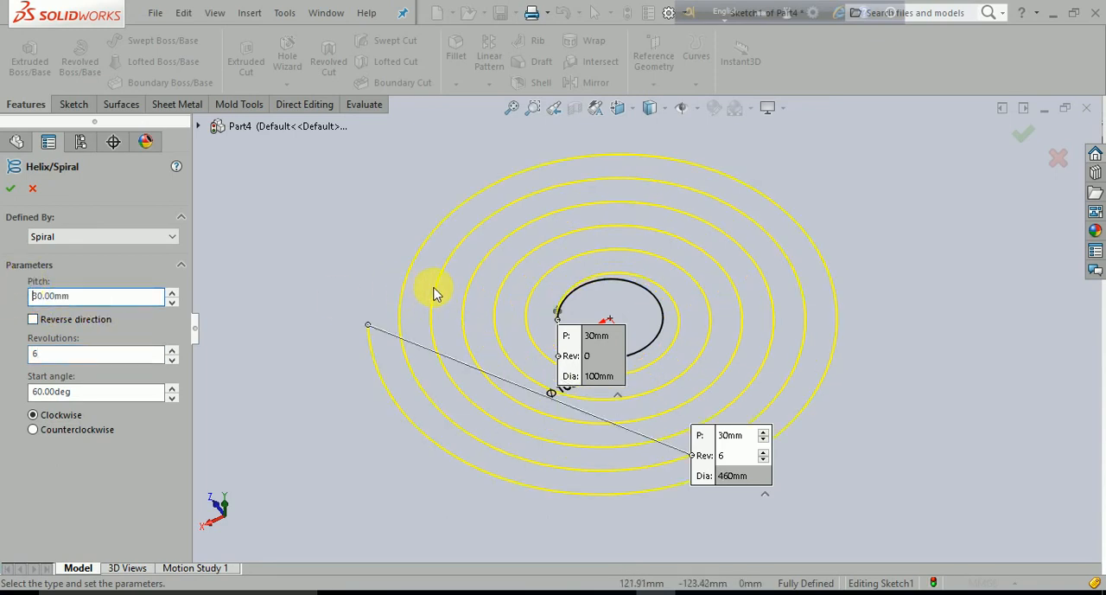
# - Switch to a tapered helix defined by Pitch and Revolution and move both parameter callouts clear of the preview
pyautogui.click(169, 237)
pyautogui.click(103, 251)
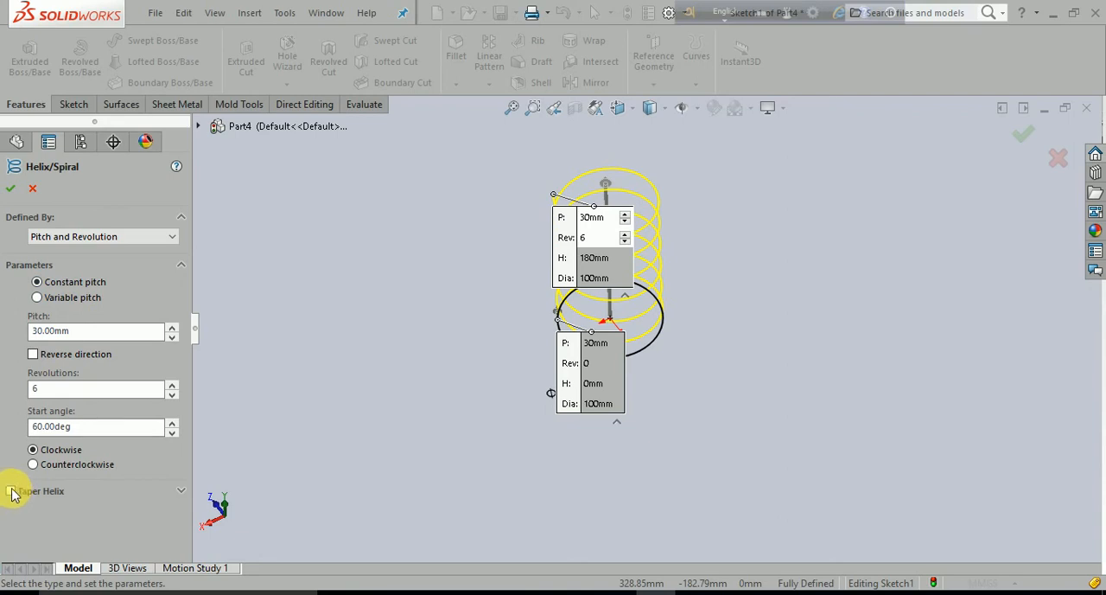
pyautogui.click(11, 491)
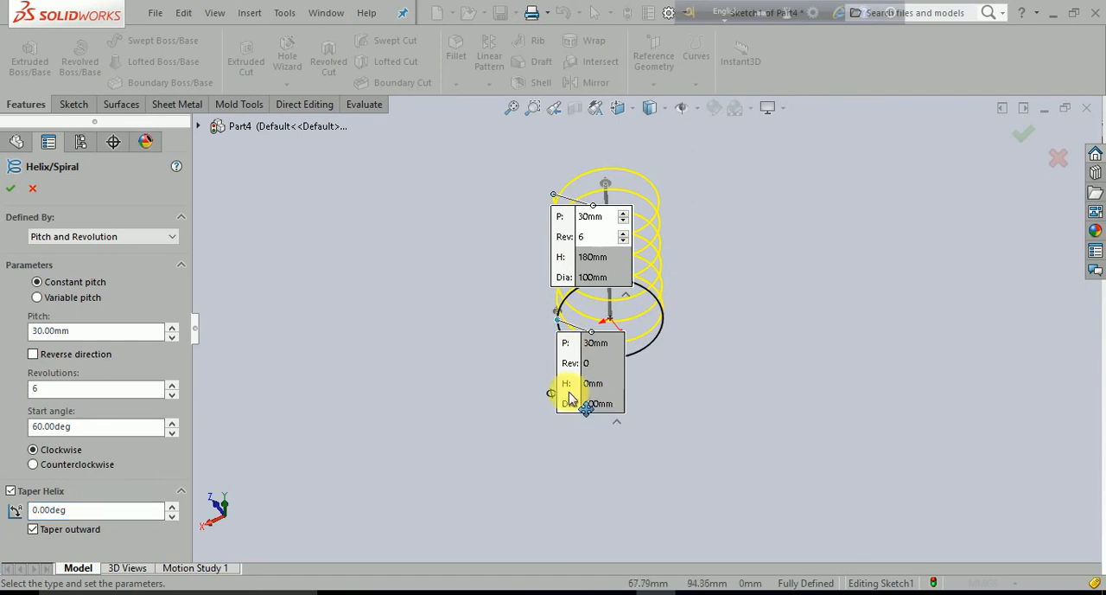
pyautogui.moveTo(567, 396); pyautogui.dragTo(467, 350)
pyautogui.moveTo(610, 249); pyautogui.dragTo(439, 232)
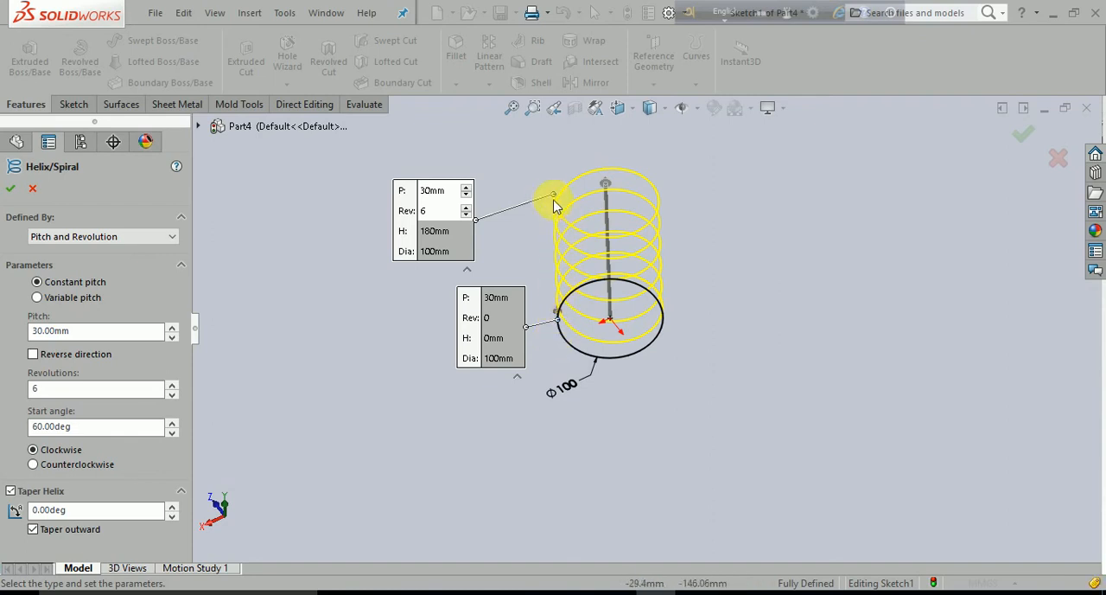
pyautogui.moveTo(531, 456); pyautogui.dragTo(554, 433, button='middle')
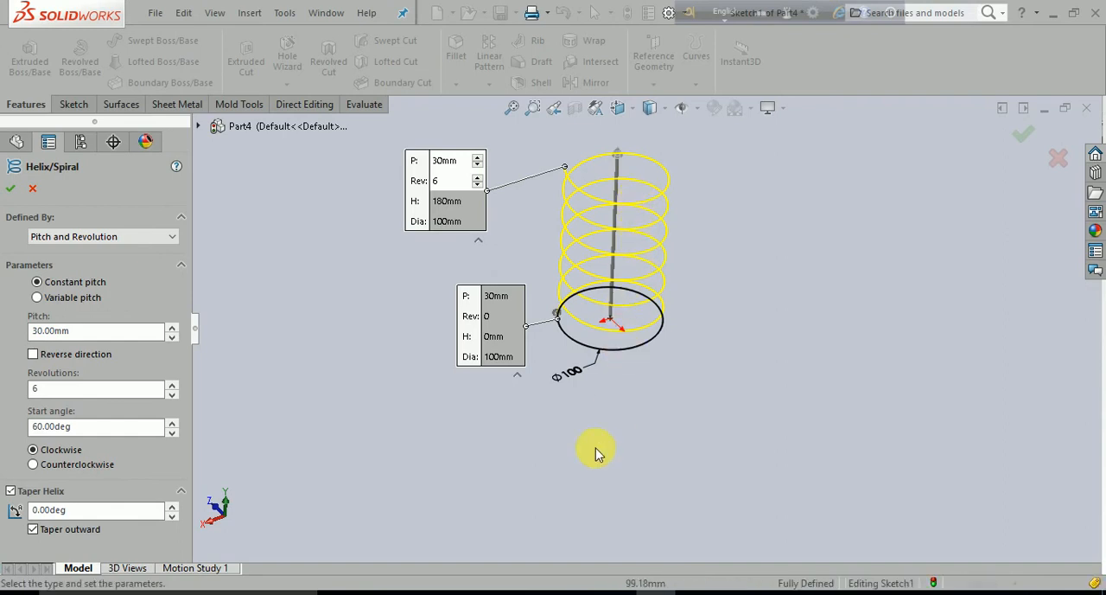
# - Try a helix taper of 8 degrees, first outward and then inward
pyautogui.click(10, 491)
pyautogui.click(67, 510)
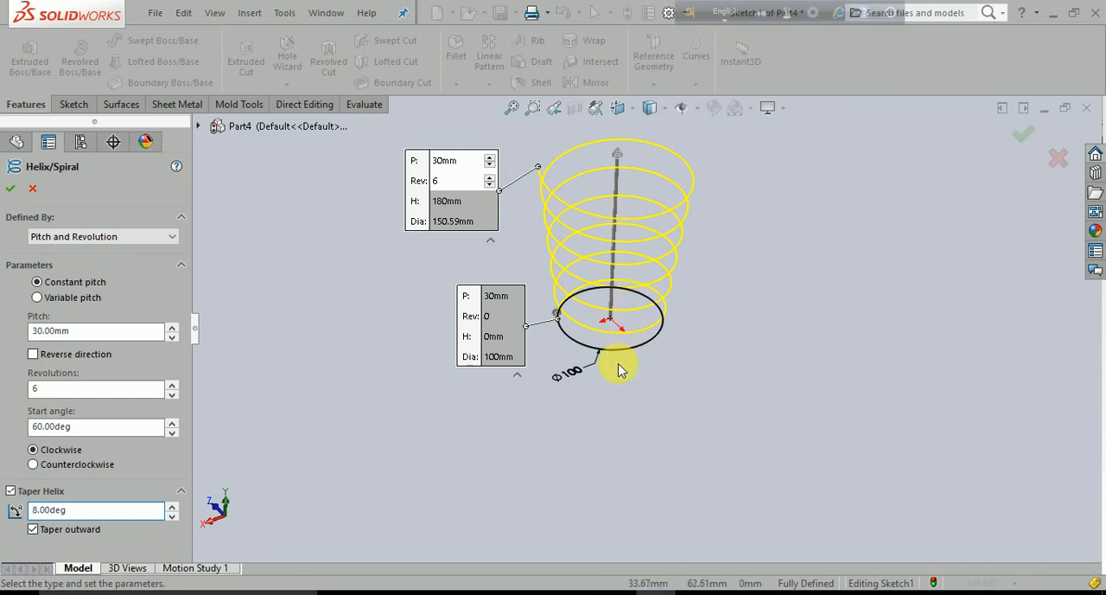
pyautogui.click(32, 529)
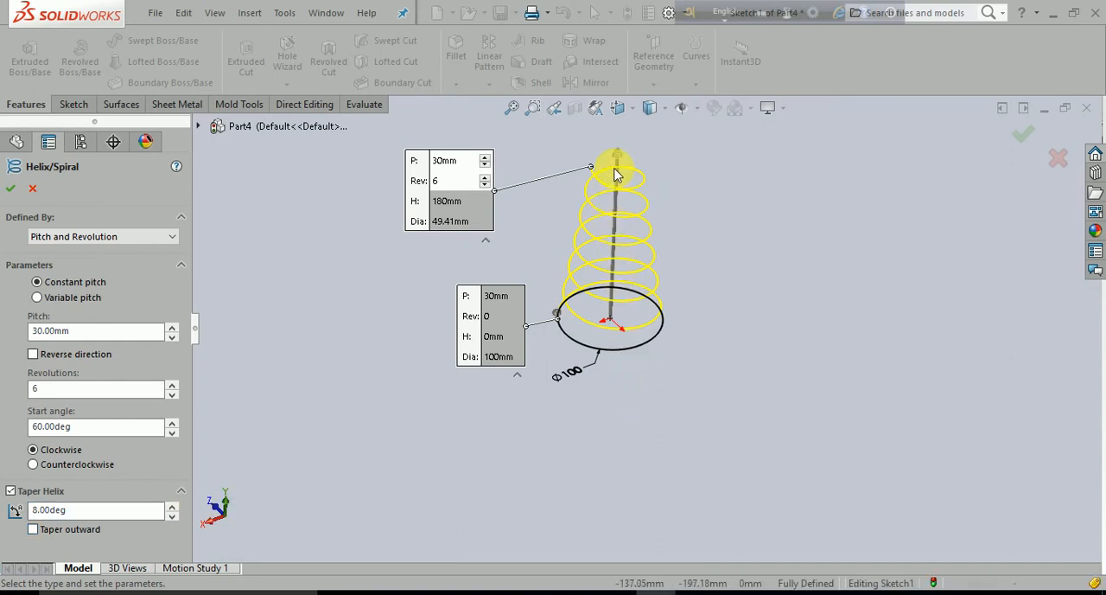
# - Turn off the helix taper and accept the curve with a 30 mm pitch and 6 revolutions
pyautogui.click(11, 492)
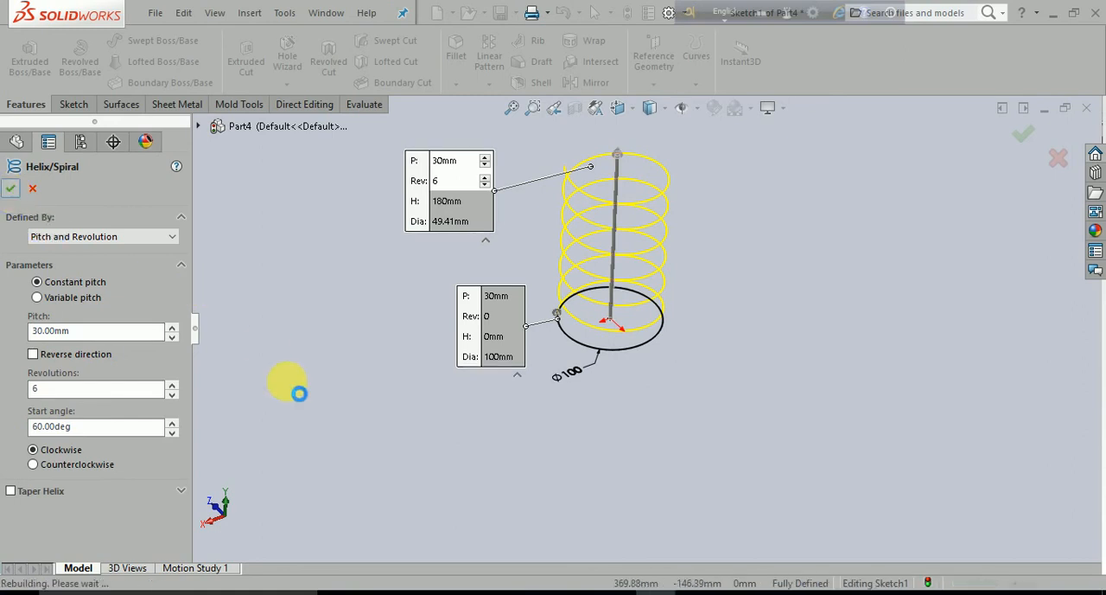
pyautogui.click(350, 471)
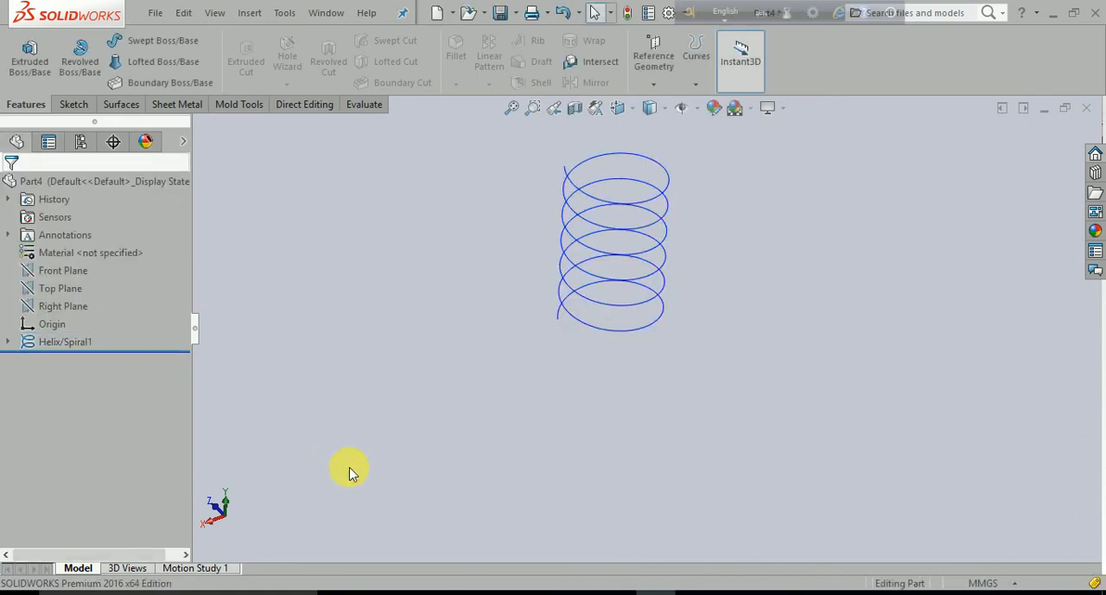
pyautogui.scroll(3, 501, 475)
pyautogui.moveTo(504, 476); pyautogui.dragTo(473, 477, button='middle')
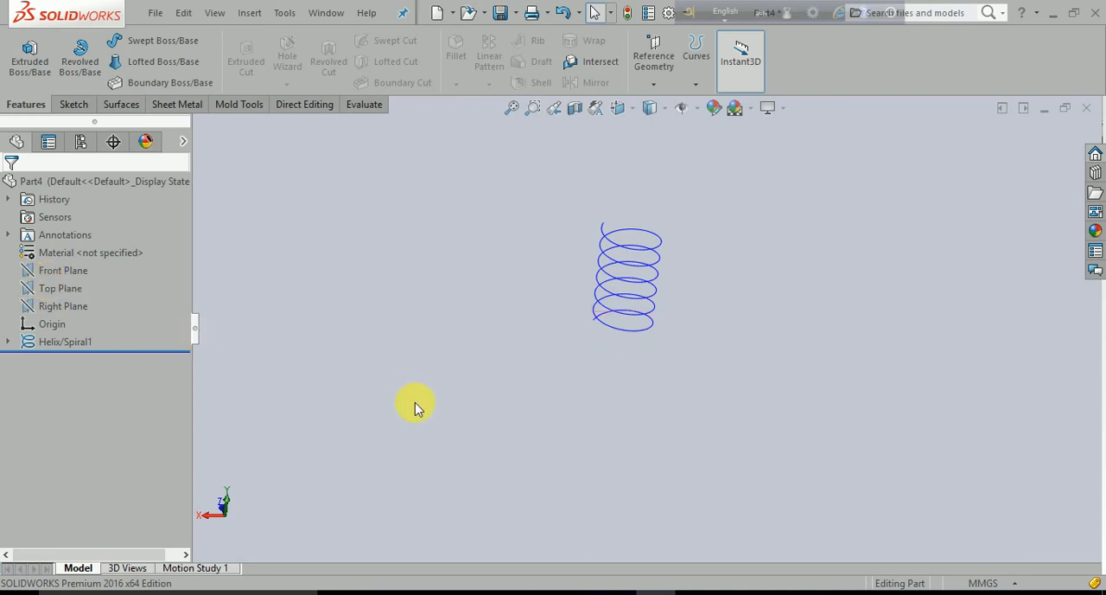
# - Start a sketch on the Right Plane and view it face-on
pyautogui.click(62, 307)
pyautogui.click(73, 279)
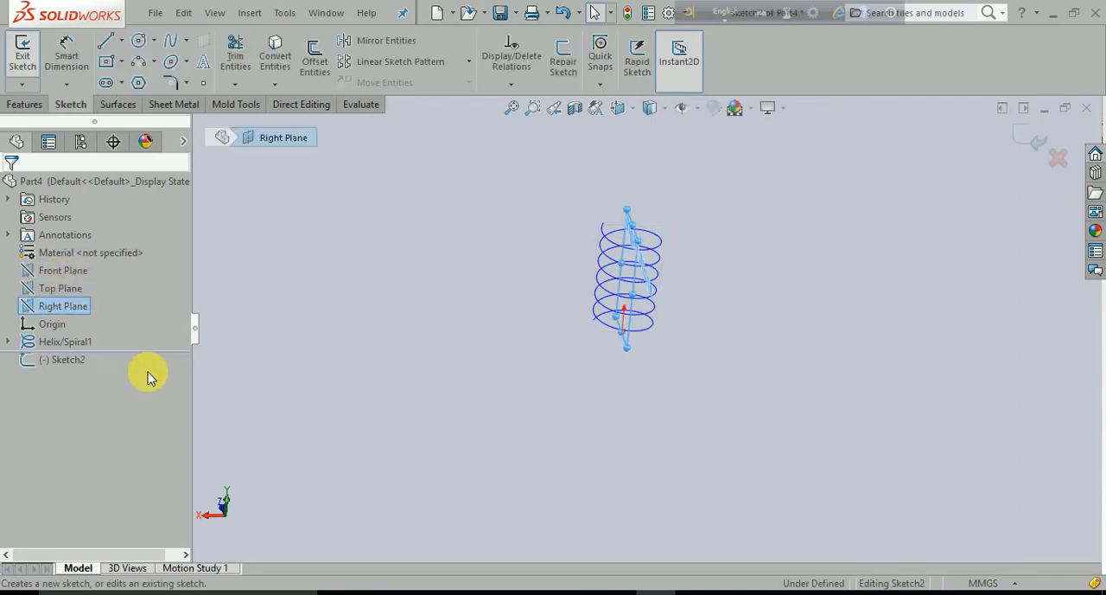
pyautogui.hotkey('ctrl', '8')
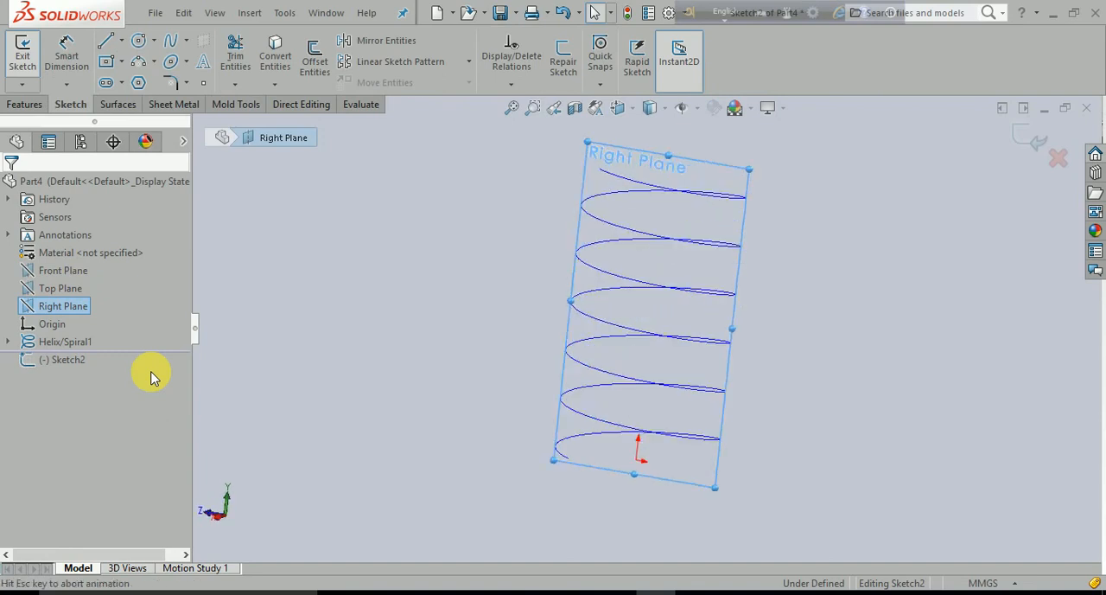
pyautogui.press('Escape')
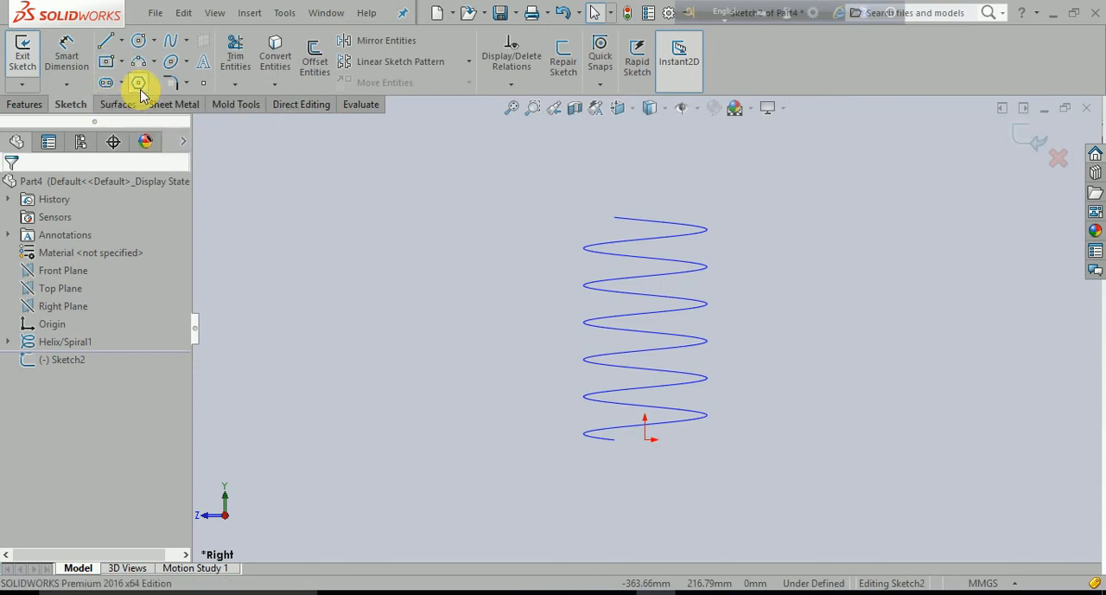
# - Sketch a six-sided polygon just below the helix's lower end, with an inscribed circle of about 27 mm diameter
pyautogui.click(139, 84)
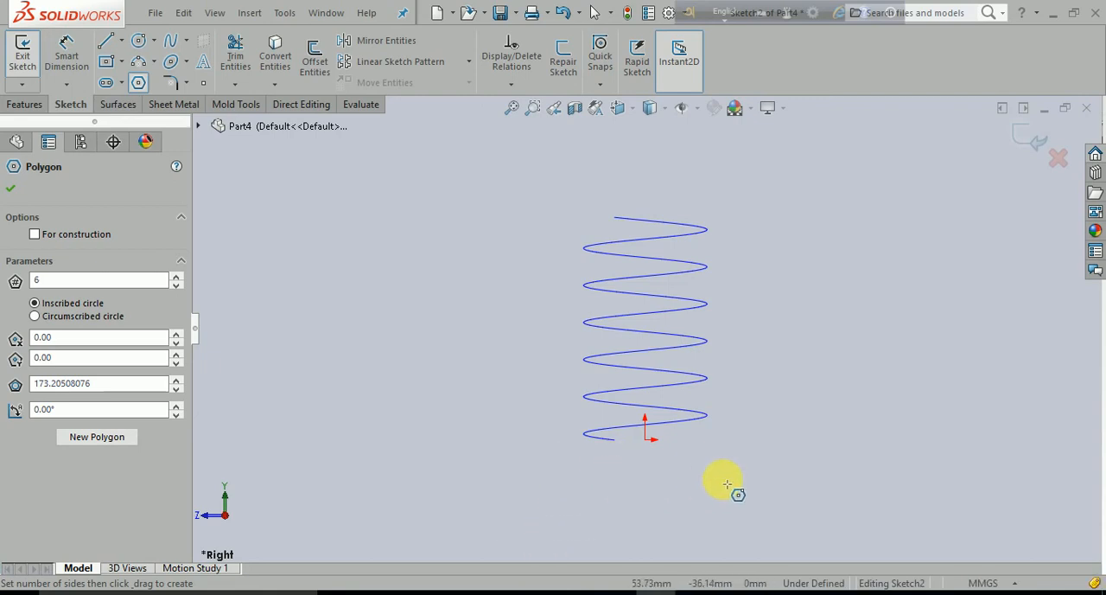
pyautogui.click(673, 484)
pyautogui.click(682, 501)
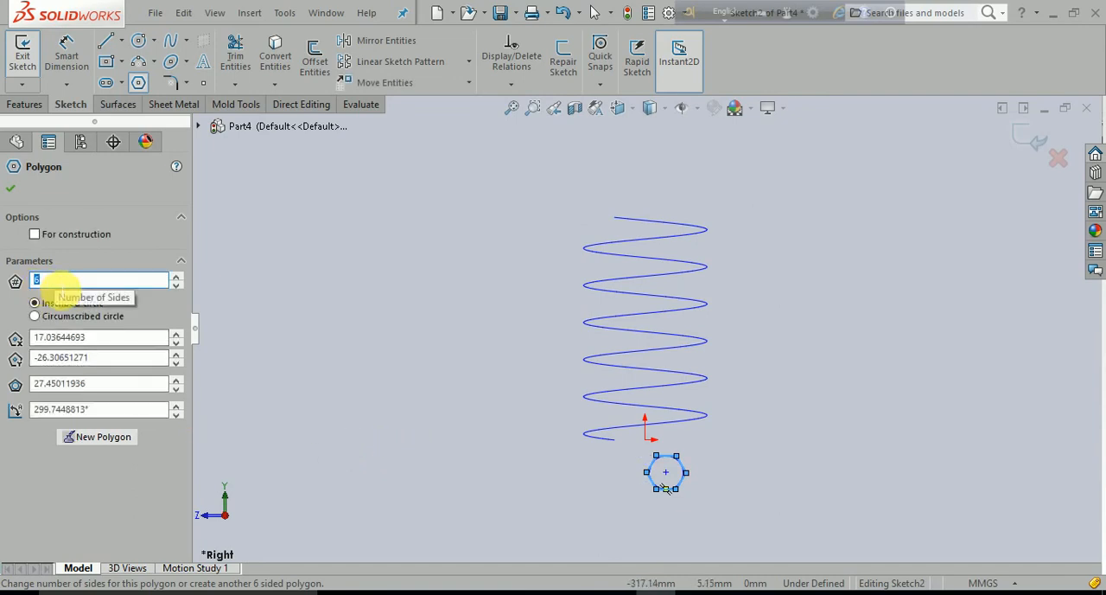
pyautogui.click(9, 191)
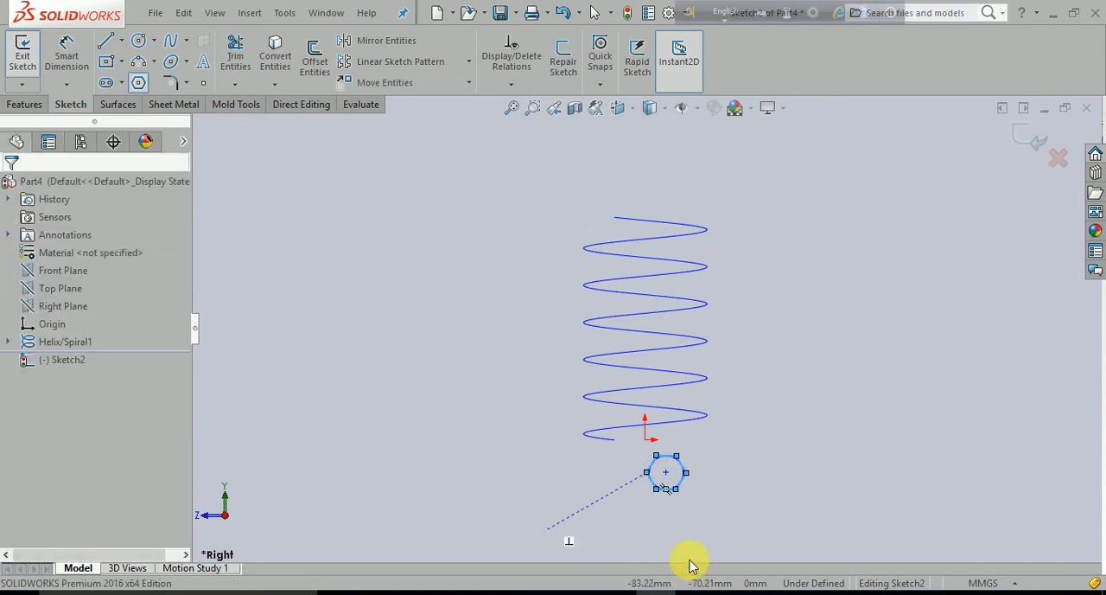
pyautogui.click(738, 497)
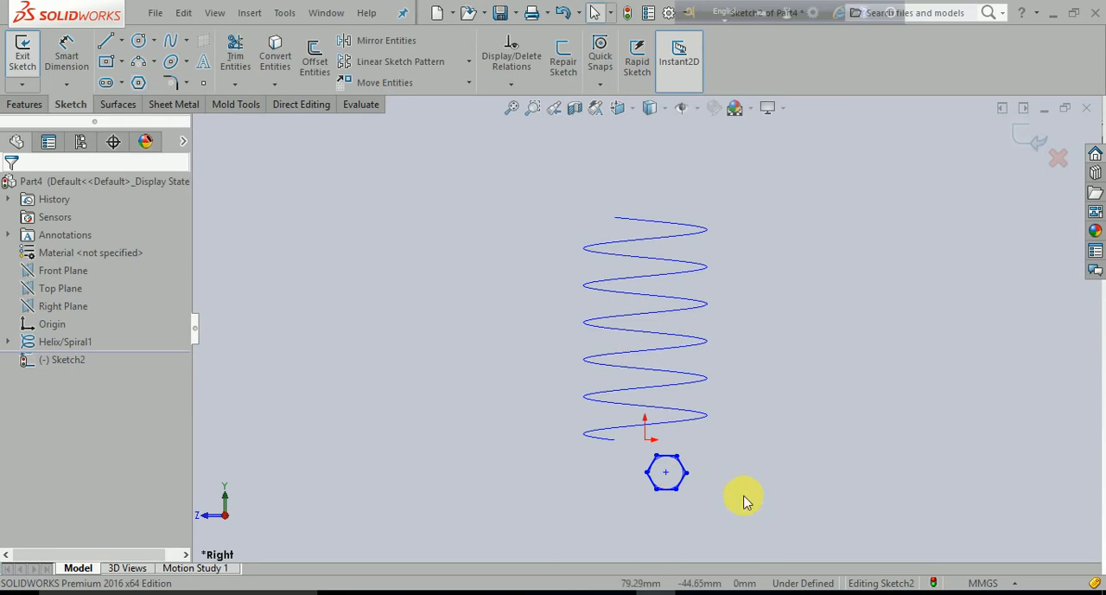
# - Try to relate the hexagon's centre point to the lower endpoint of the helix
pyautogui.moveTo(563, 501); pyautogui.dragTo(597, 506, button='middle')
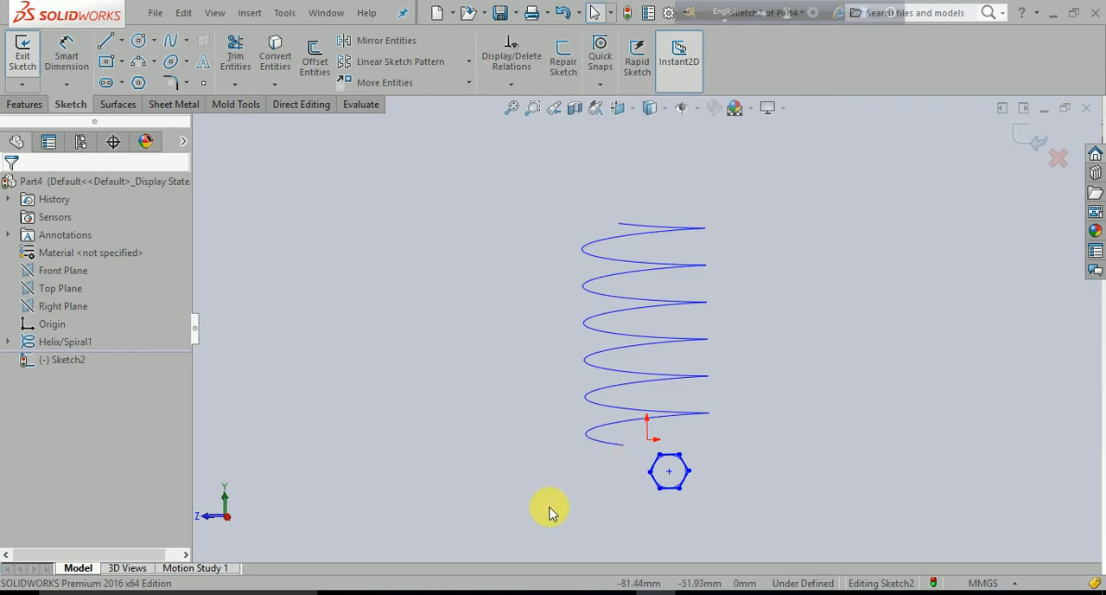
pyautogui.moveTo(531, 479); pyautogui.dragTo(555, 488, button='middle')
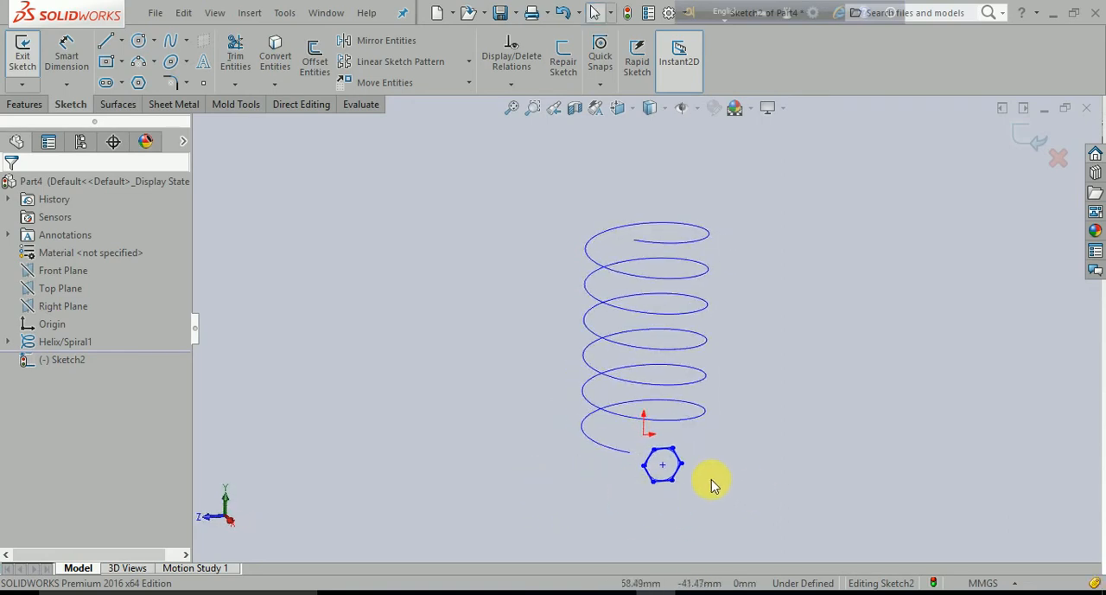
pyautogui.click(661, 461)
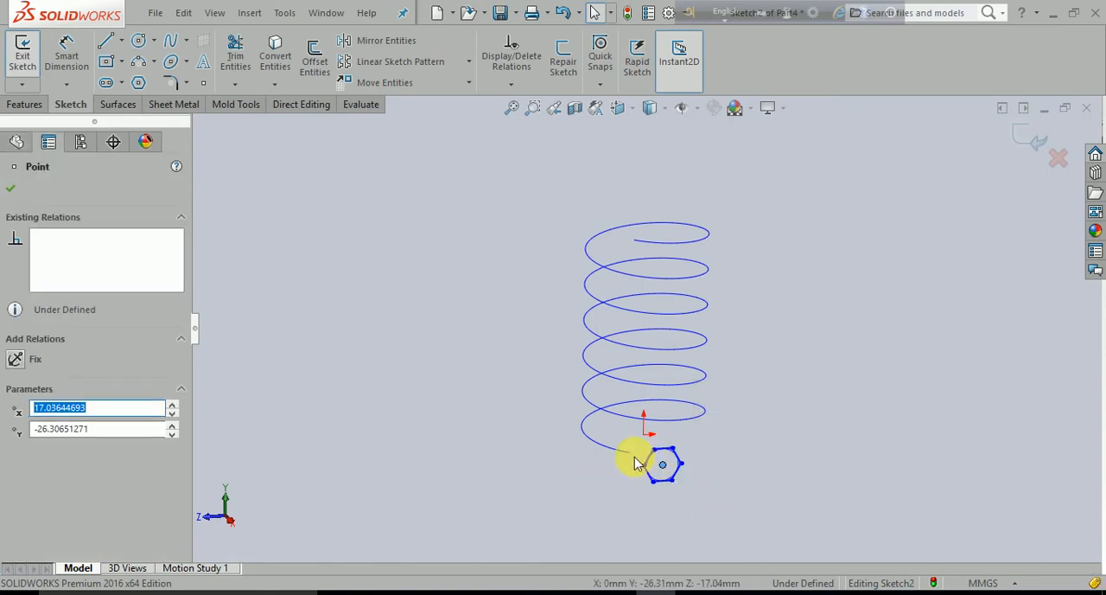
pyautogui.keyDown('ctrl'); pyautogui.click(630, 453); pyautogui.keyUp('ctrl')
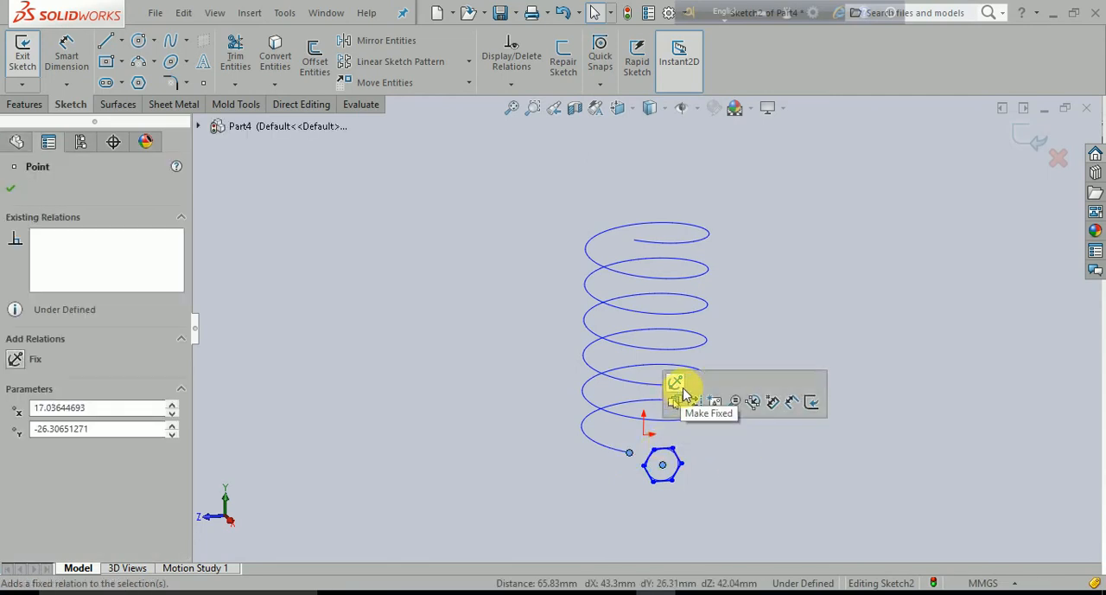
pyautogui.click(445, 491)
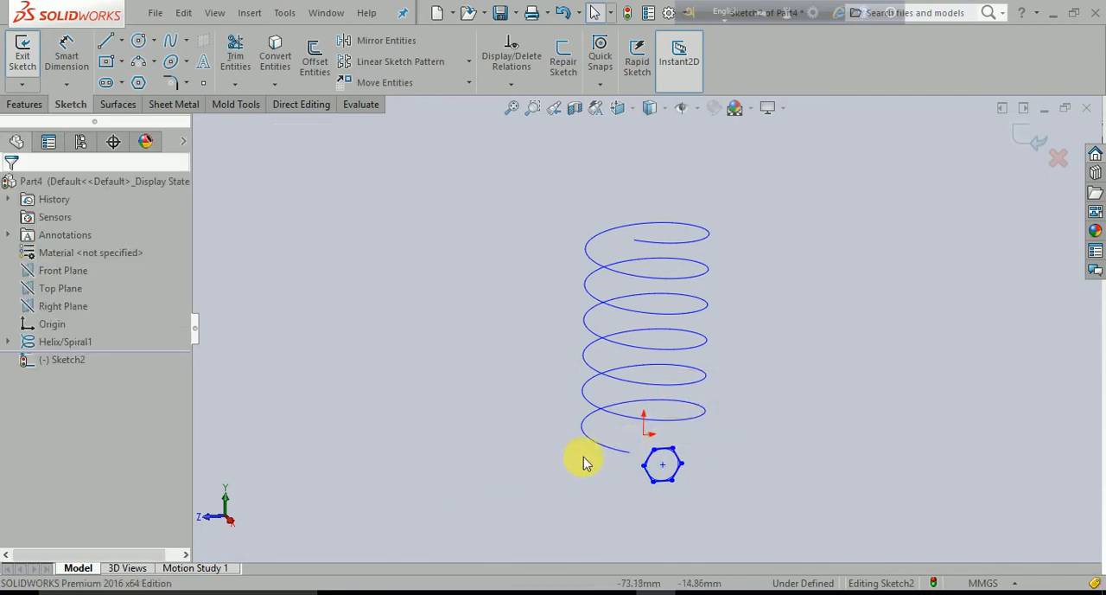
# - Add coincident and pierce relations between the hexagon's centre point and the helix
pyautogui.click(608, 448)
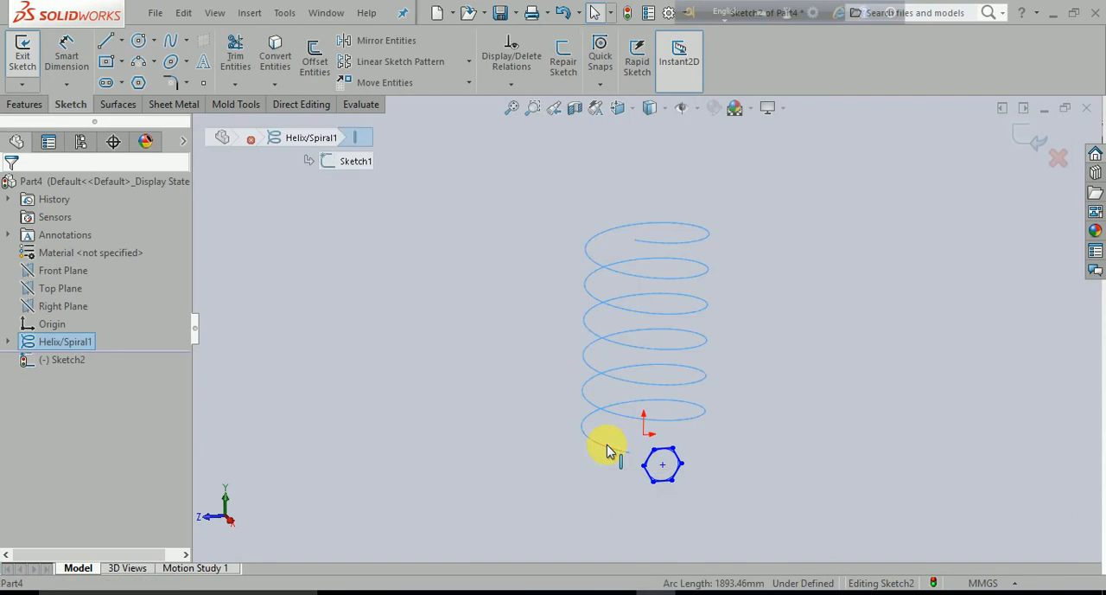
pyautogui.click(663, 466)
pyautogui.keyDown('ctrl'); pyautogui.click(705, 410); pyautogui.keyUp('ctrl')
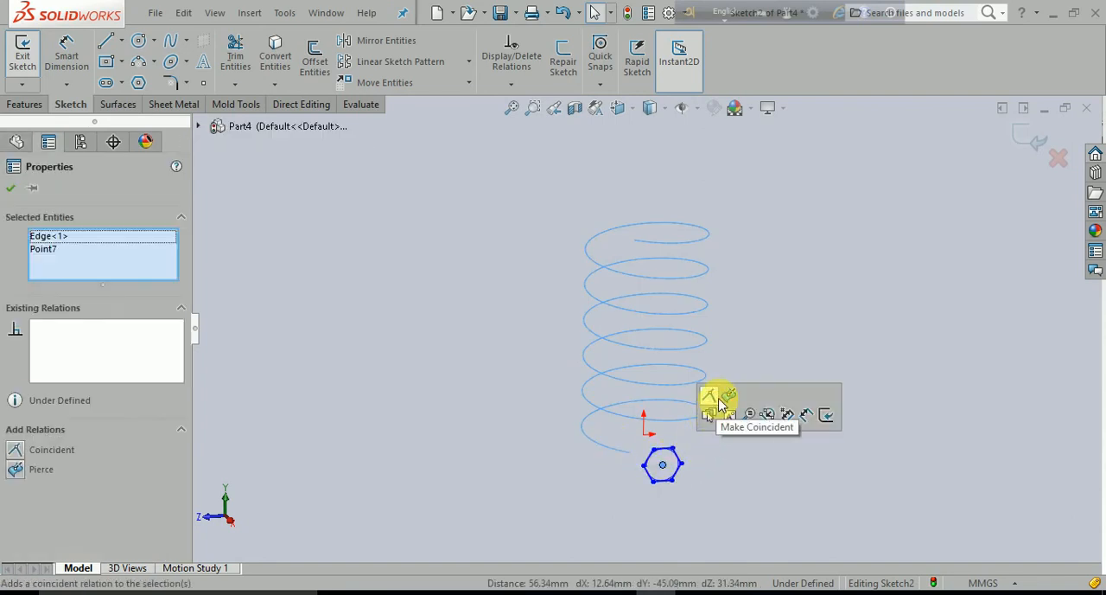
pyautogui.click(710, 398)
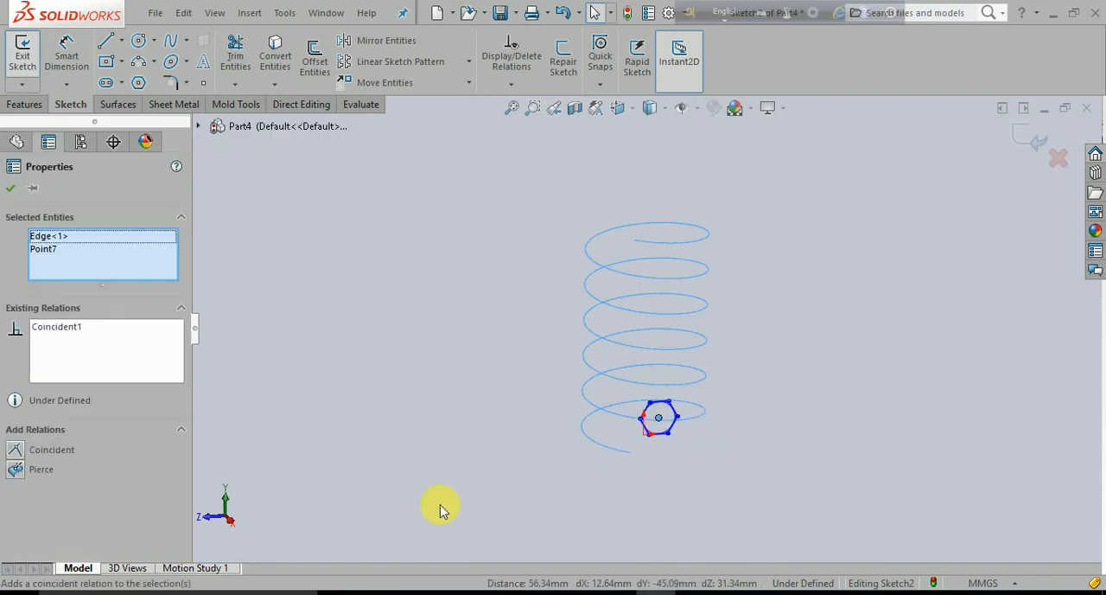
pyautogui.click(55, 470)
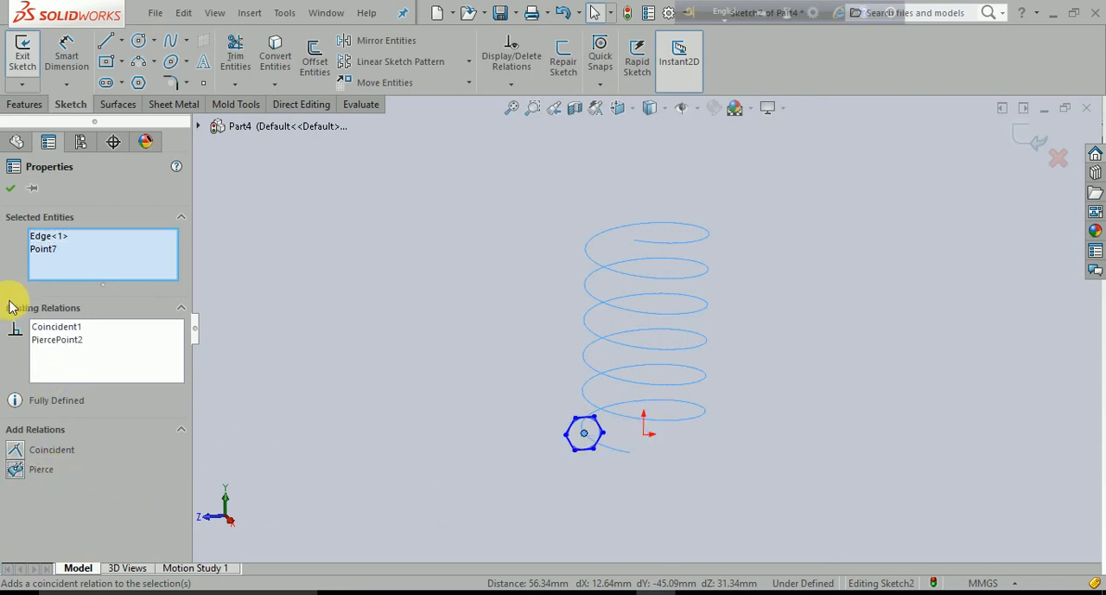
pyautogui.click(11, 187)
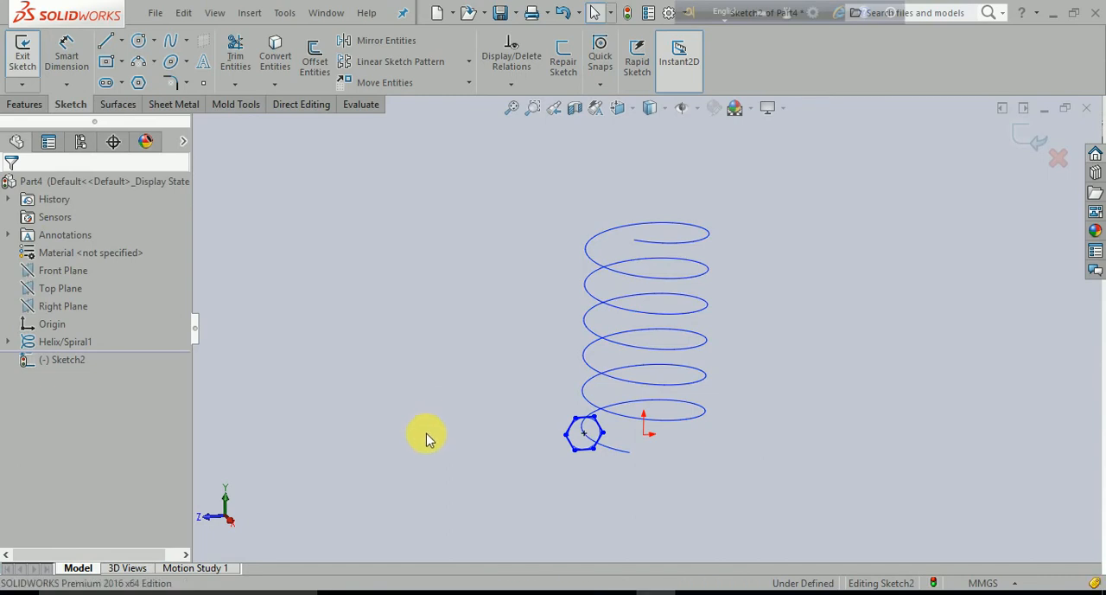
# - Set up a Swept Boss/Base with the hexagon sketch as profile and the helix as path
pyautogui.moveTo(426, 439)
pyautogui.mouseDown(button='middle')
pyautogui.moveTo(576, 493)
pyautogui.moveTo(415, 456)
pyautogui.mouseUp(button='middle')
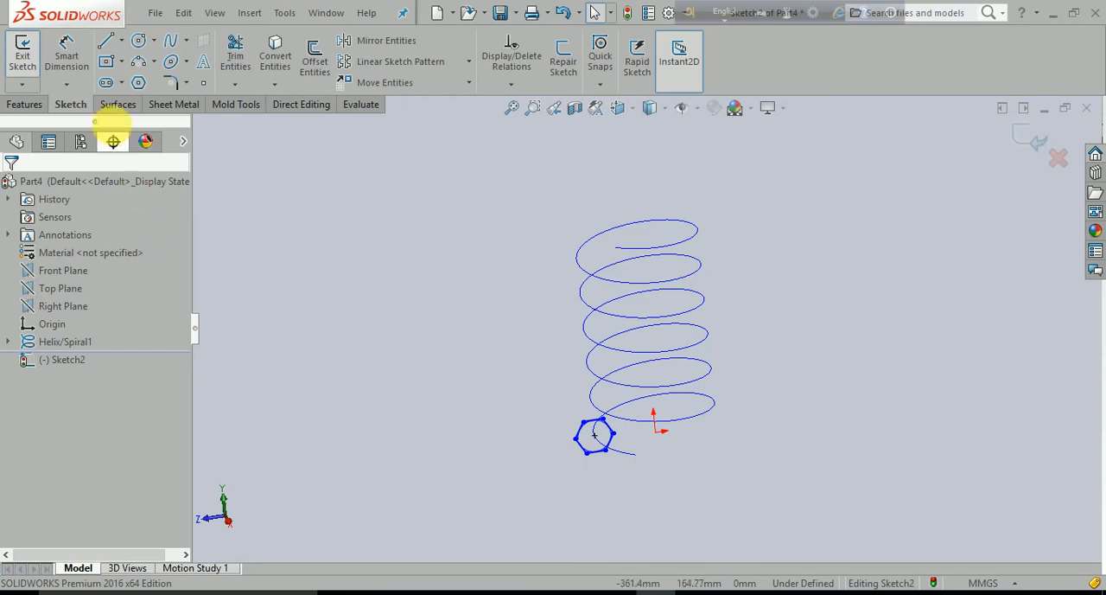
pyautogui.click(24, 105)
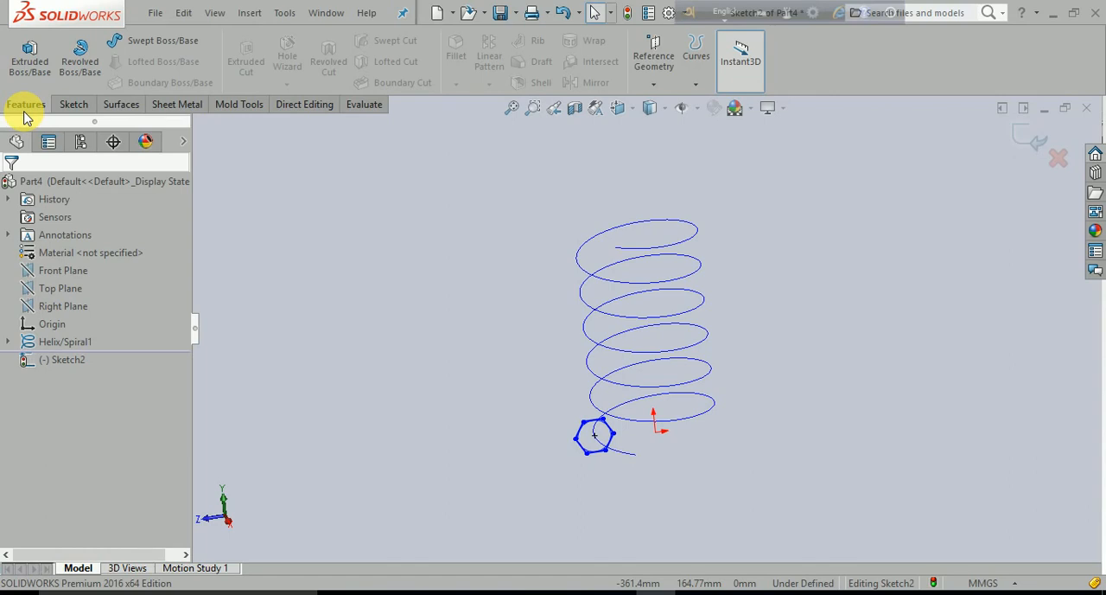
pyautogui.click(181, 48)
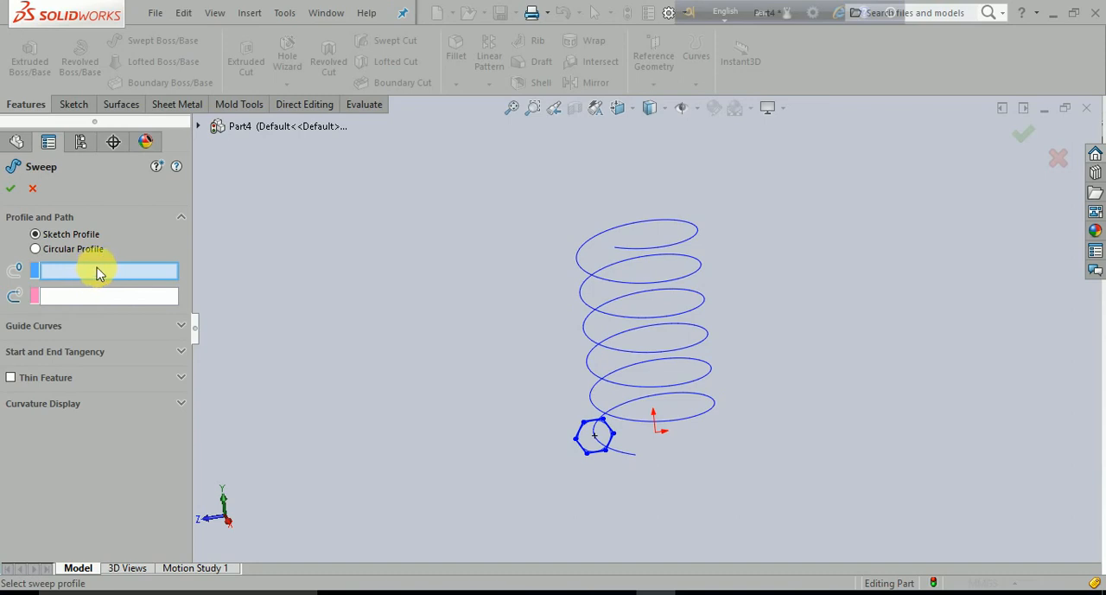
pyautogui.click(602, 456)
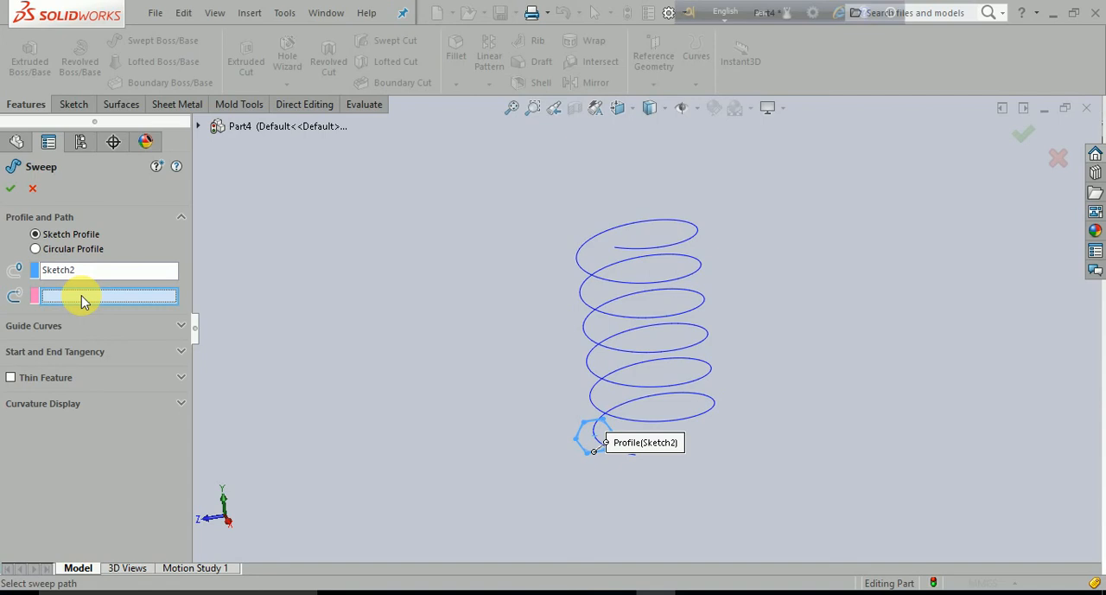
pyautogui.click(662, 364)
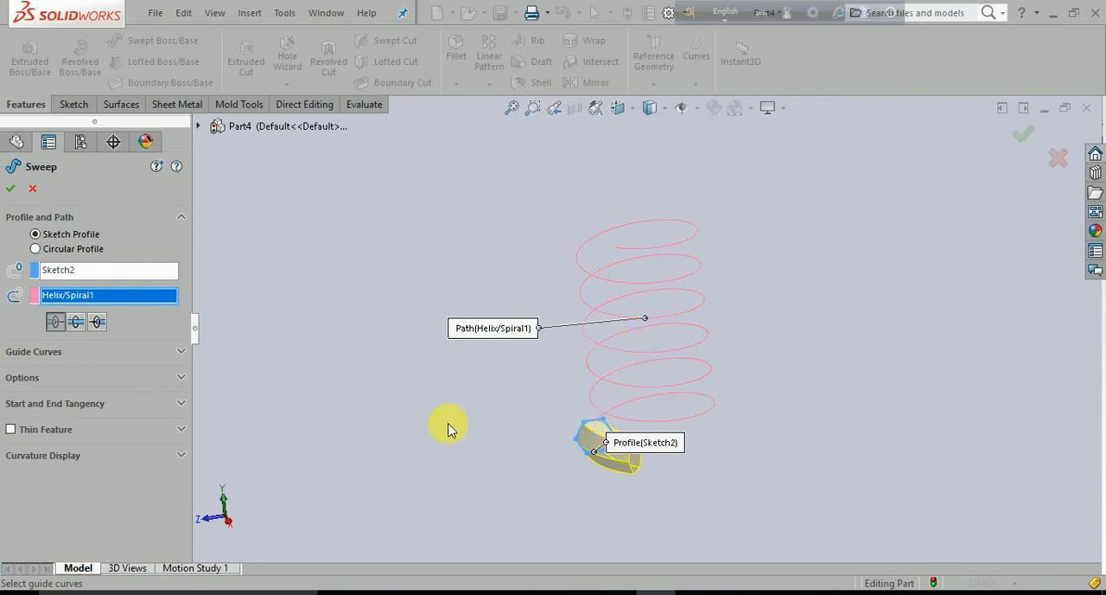
# - Preview the sweep in the opposite direction along the helix, and create it with the bidirectional option
pyautogui.moveTo(449, 430); pyautogui.dragTo(494, 467, button='middle')
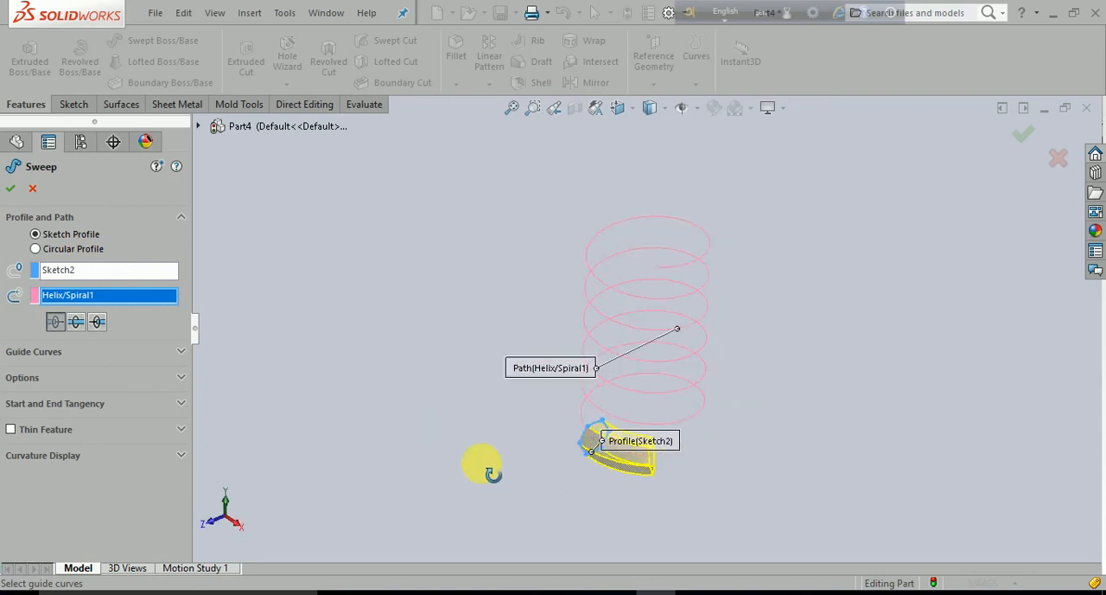
pyautogui.click(639, 446)
pyautogui.moveTo(638, 444); pyautogui.dragTo(495, 465)
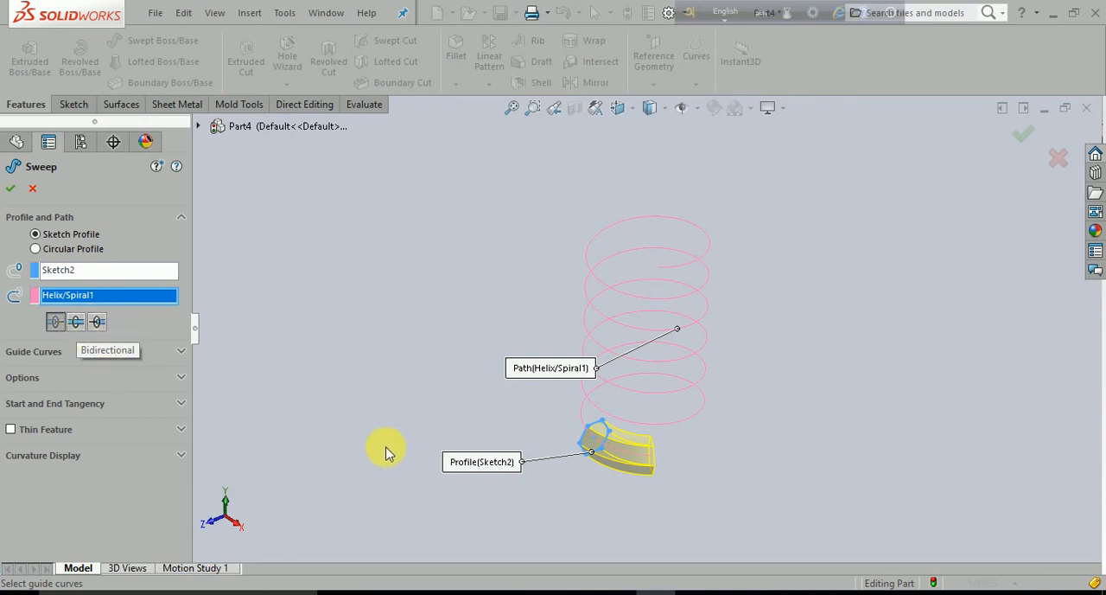
pyautogui.moveTo(388, 447); pyautogui.dragTo(413, 497, button='middle')
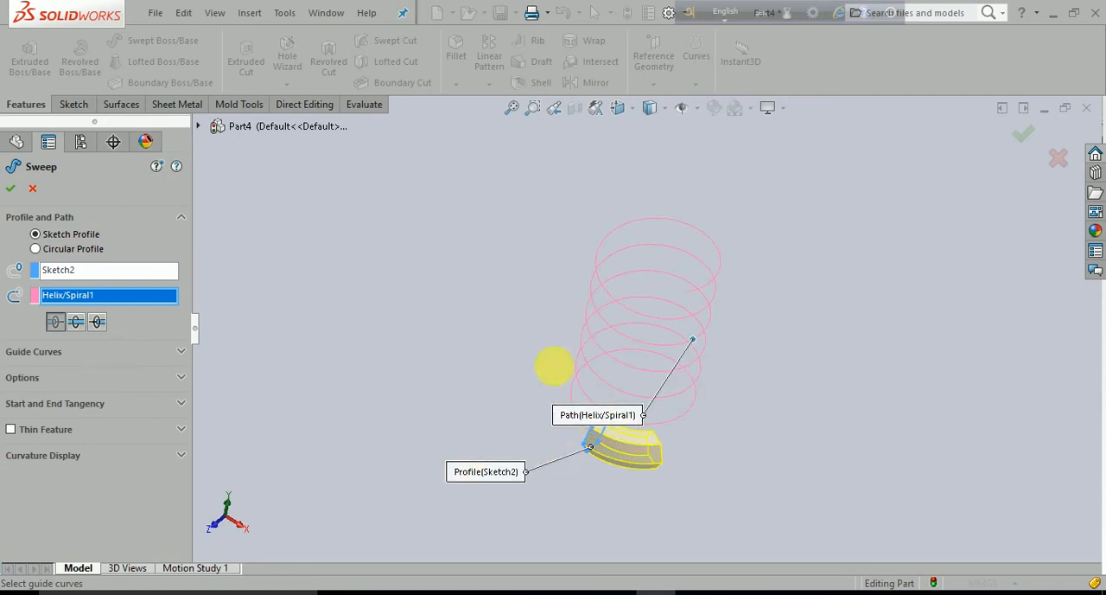
pyautogui.moveTo(551, 363); pyautogui.dragTo(576, 339, button='middle')
pyautogui.scroll(-6, 608, 439)
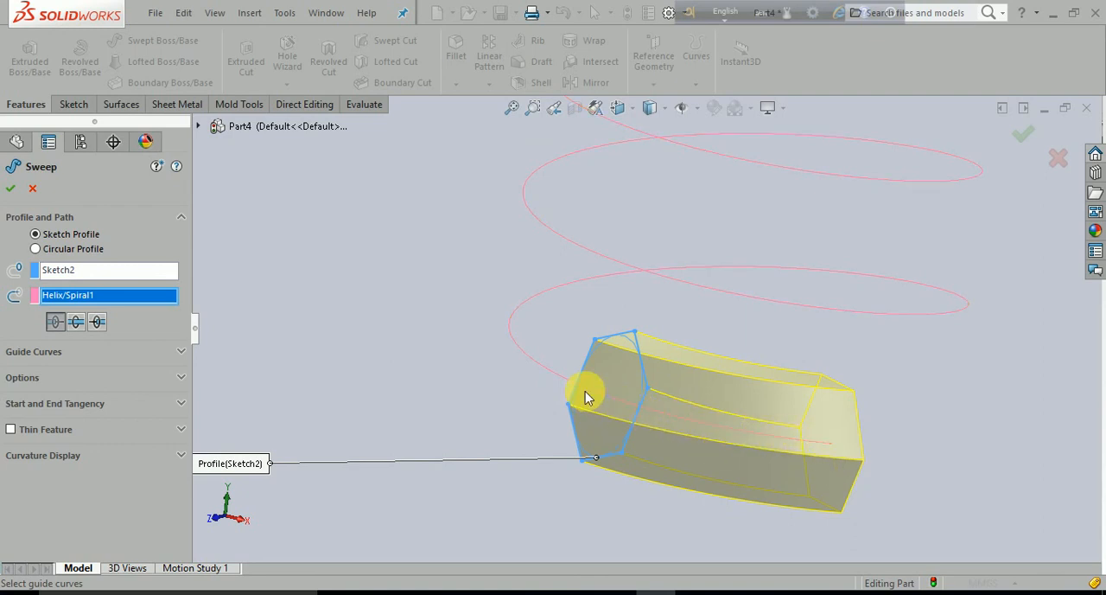
pyautogui.scroll(3, 423, 356)
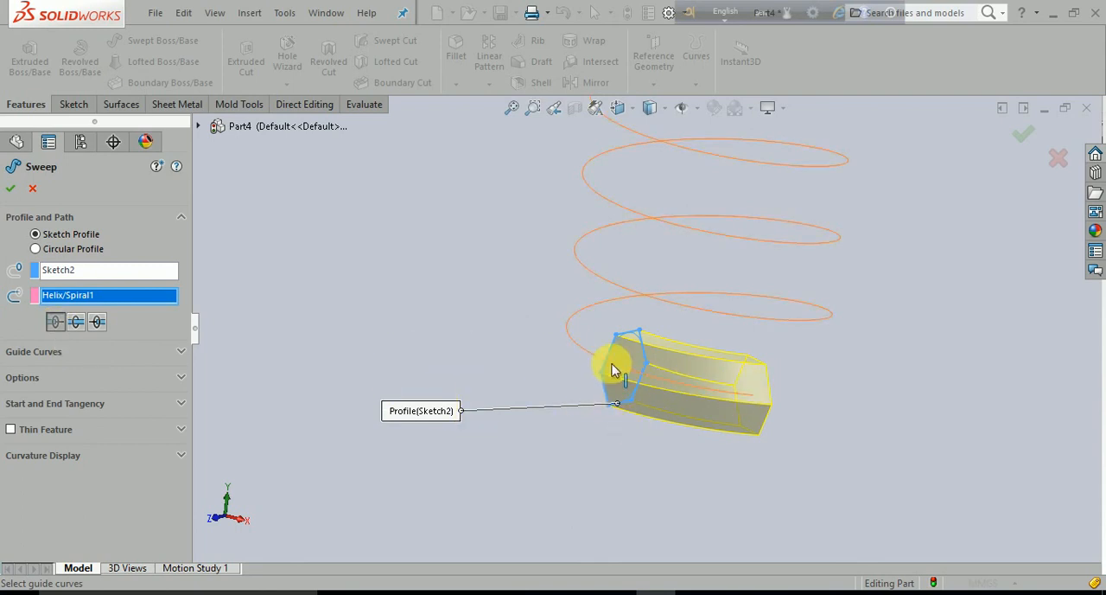
pyautogui.click(102, 321)
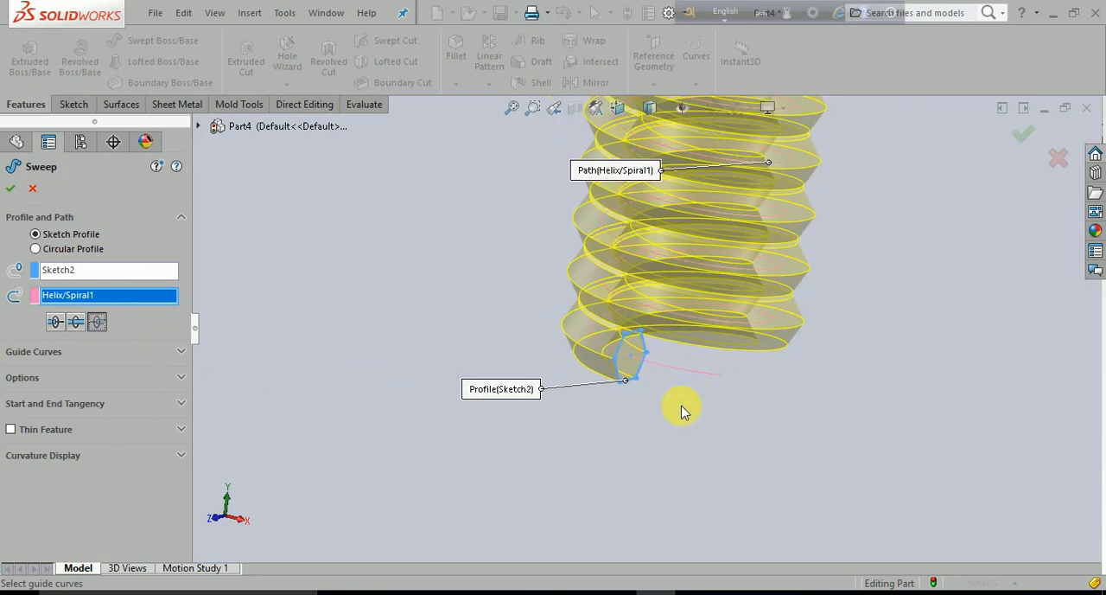
pyautogui.moveTo(682, 408); pyautogui.dragTo(662, 424, button='middle')
pyautogui.scroll(4, 704, 444)
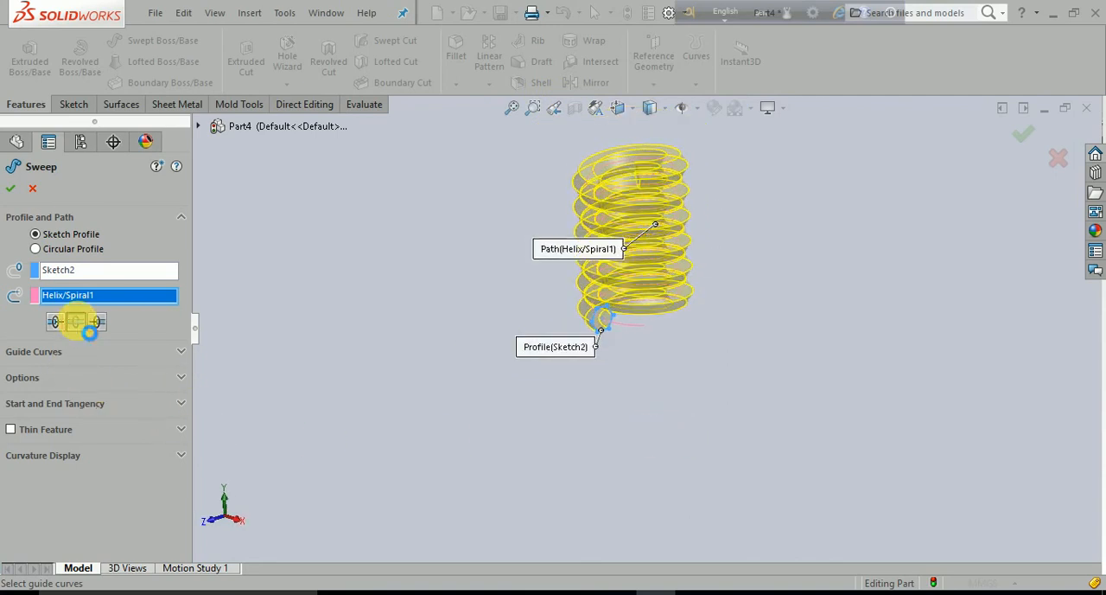
pyautogui.click(77, 321)
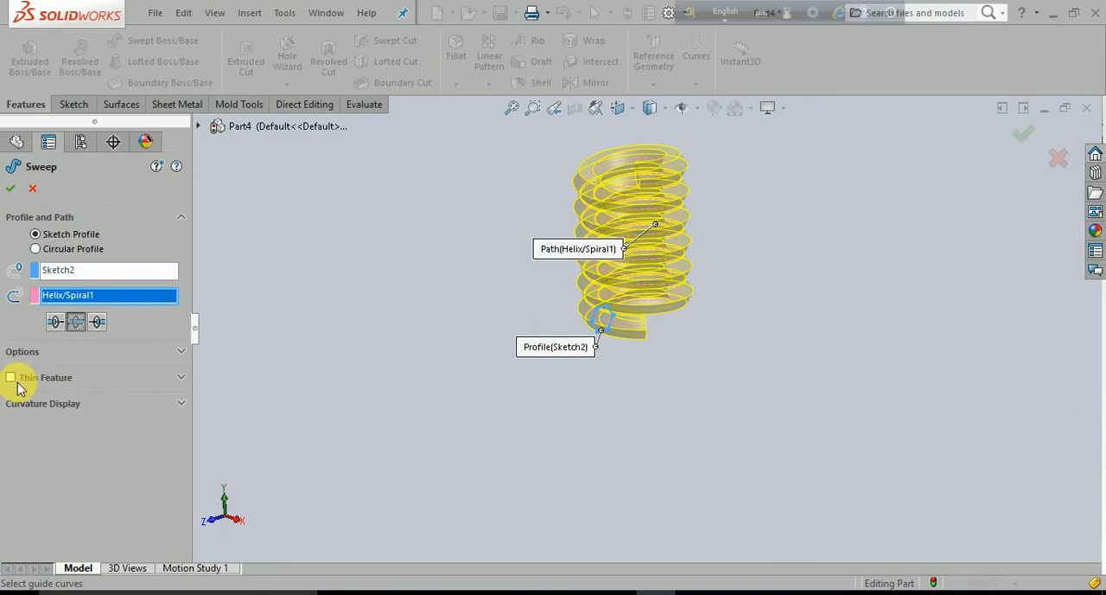
pyautogui.click(10, 188)
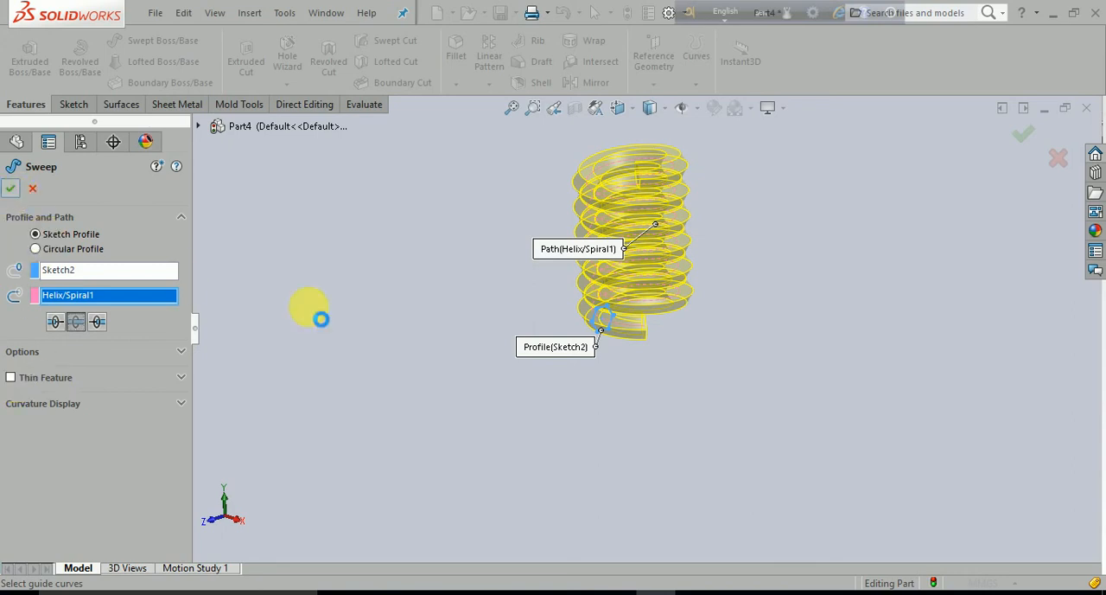
# - Hide the helix curve running through the swept body
pyautogui.click(412, 335)
pyautogui.moveTo(471, 378); pyautogui.dragTo(527, 346, button='middle')
pyautogui.scroll(-5, 645, 202)
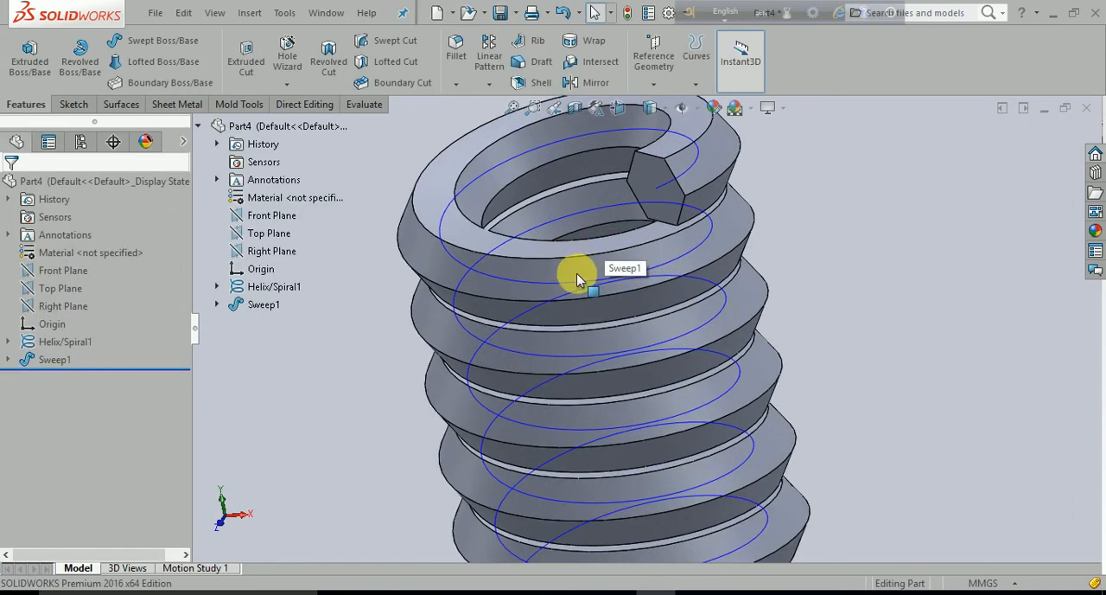
pyautogui.rightClick(550, 291)
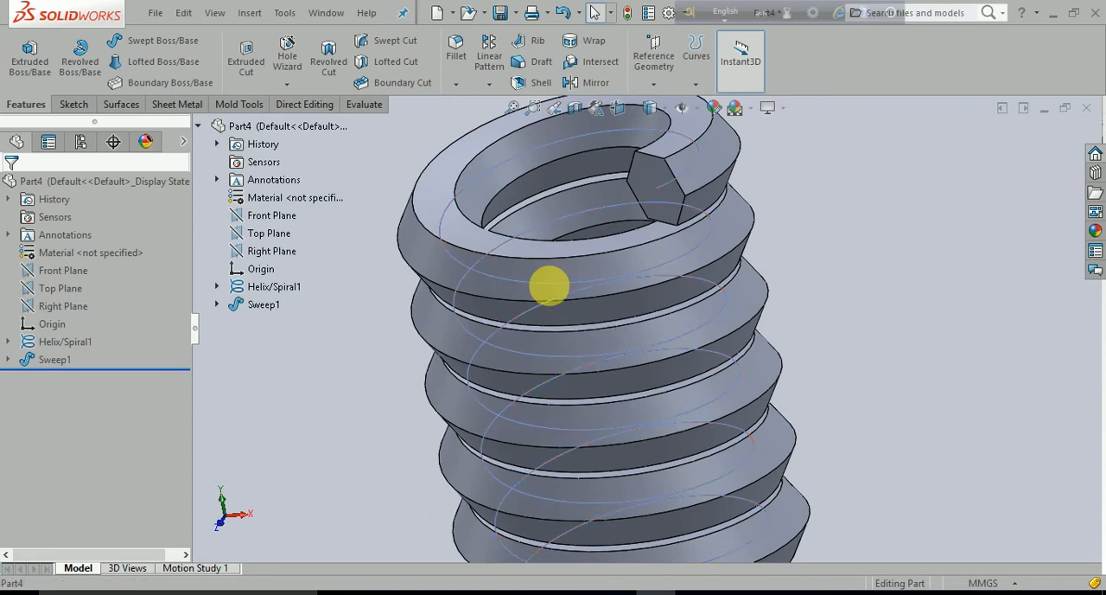
pyautogui.click(922, 291)
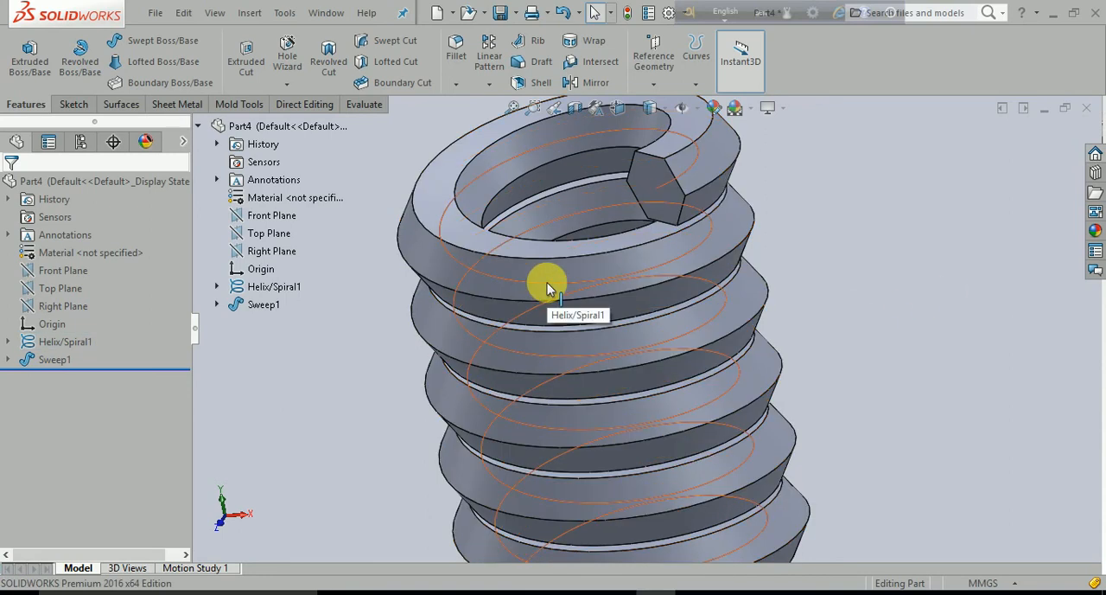
pyautogui.rightClick(547, 283)
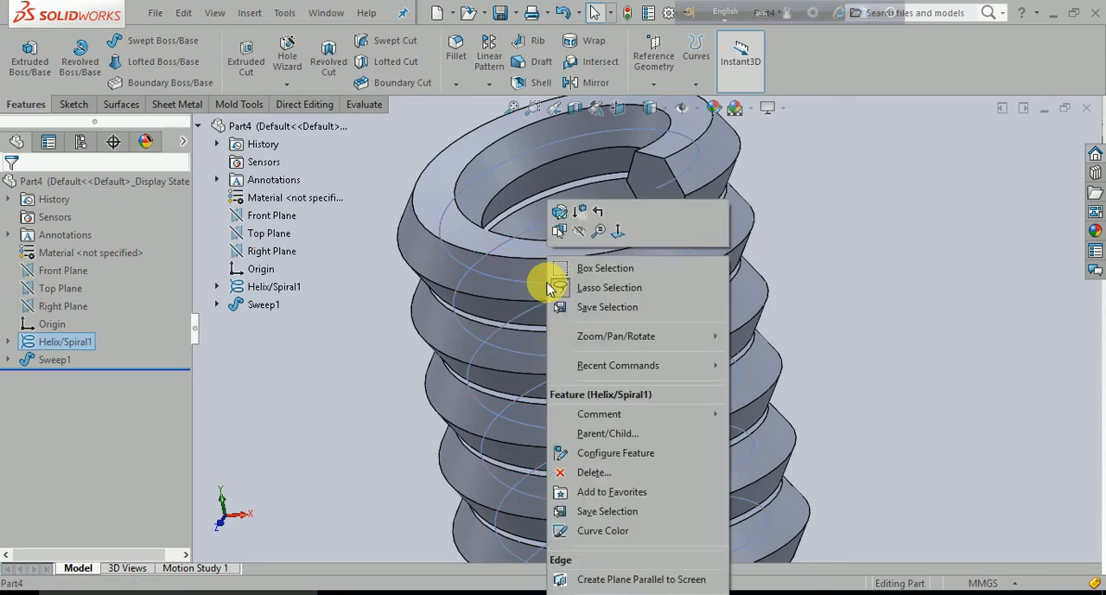
pyautogui.click(579, 239)
pyautogui.scroll(5, 951, 308)
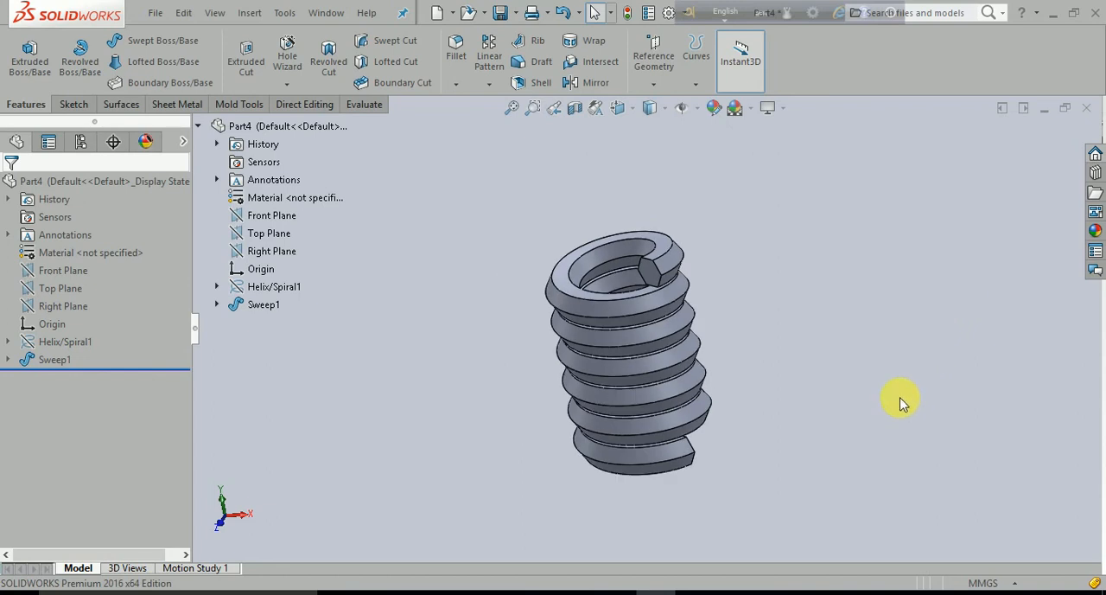
# - Examine the swept hexagonal coil from several angles, including its end face and the spacing between turns
pyautogui.moveTo(900, 403); pyautogui.dragTo(861, 358, button='middle')
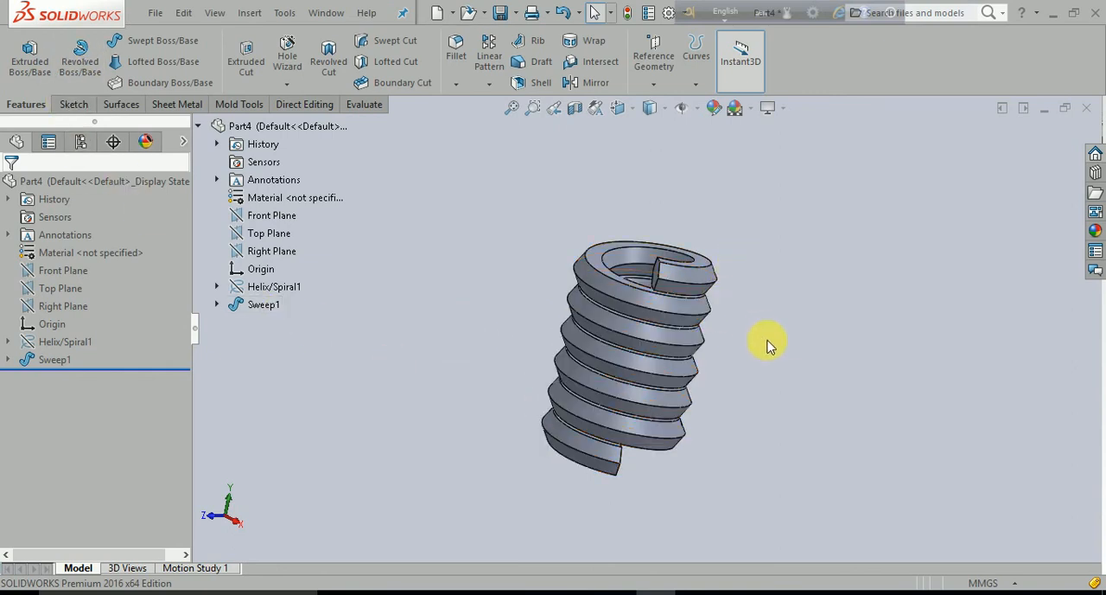
pyautogui.moveTo(773, 410); pyautogui.dragTo(721, 321, button='middle')
pyautogui.scroll(4, 751, 345)
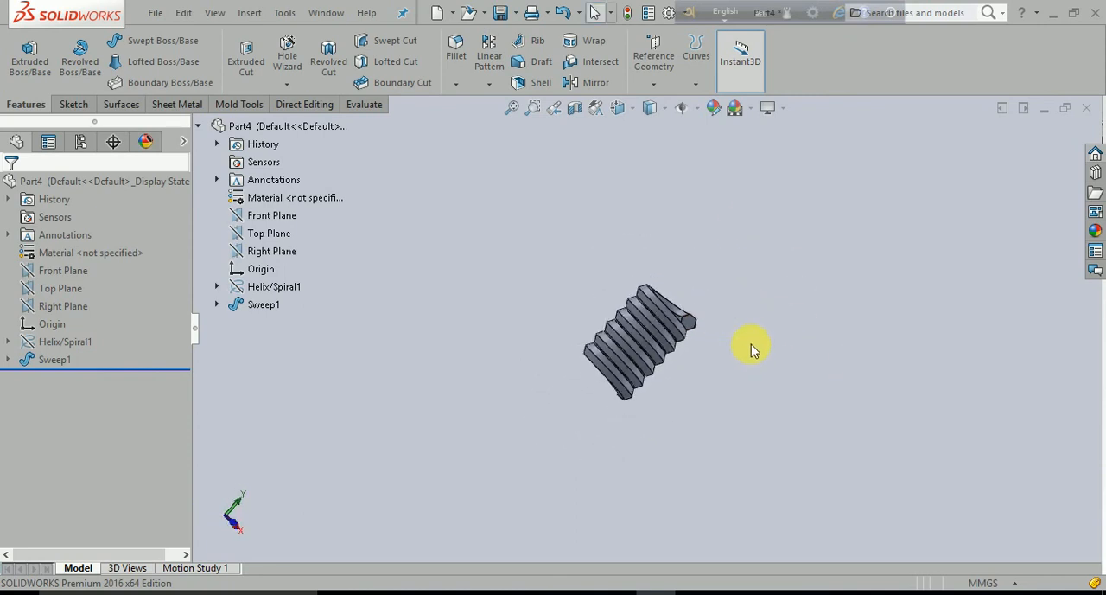
pyautogui.scroll(-4, 751, 345)
pyautogui.scroll(-2, 622, 305)
pyautogui.scroll(4, 623, 342)
pyautogui.scroll(-5, 459, 349)
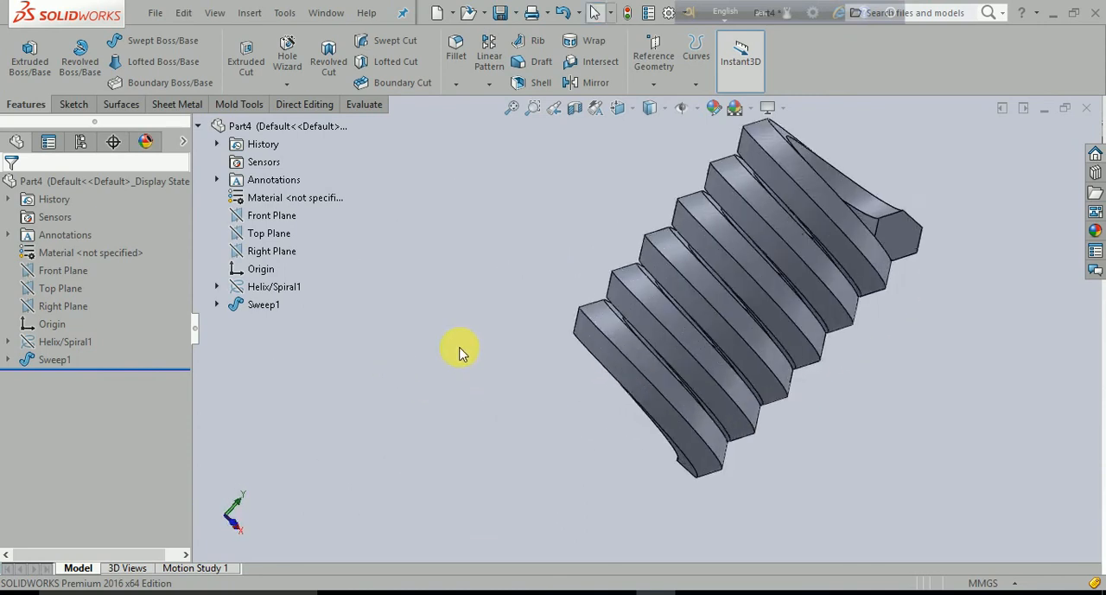
pyautogui.scroll(2, 929, 237)
pyautogui.scroll(-2, 931, 222)
pyautogui.scroll(4, 496, 344)
pyautogui.scroll(-3, 496, 344)
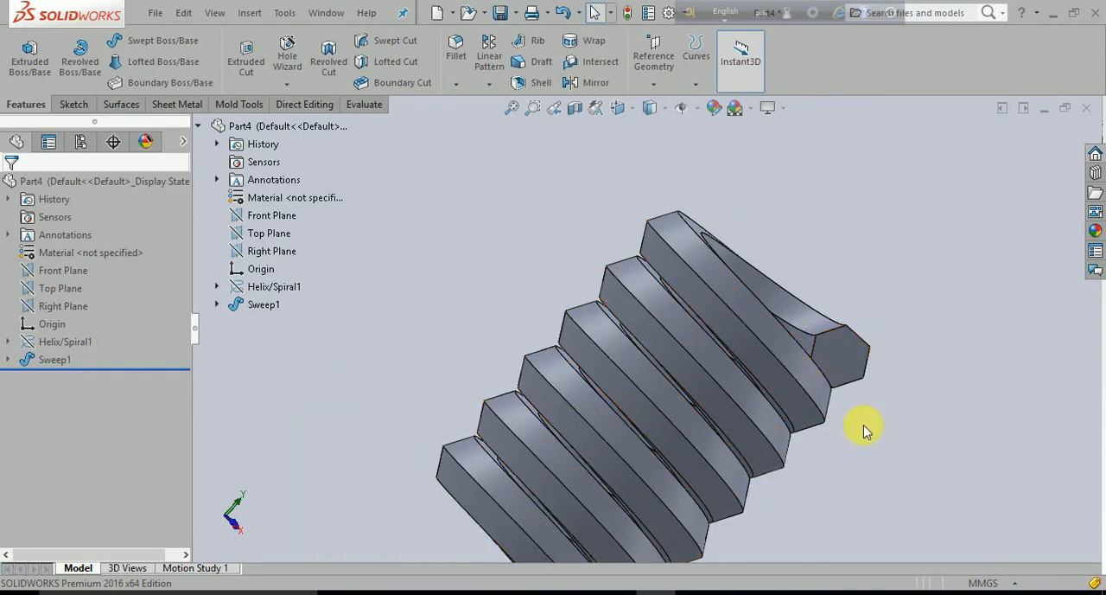
pyautogui.scroll(3, 847, 425)
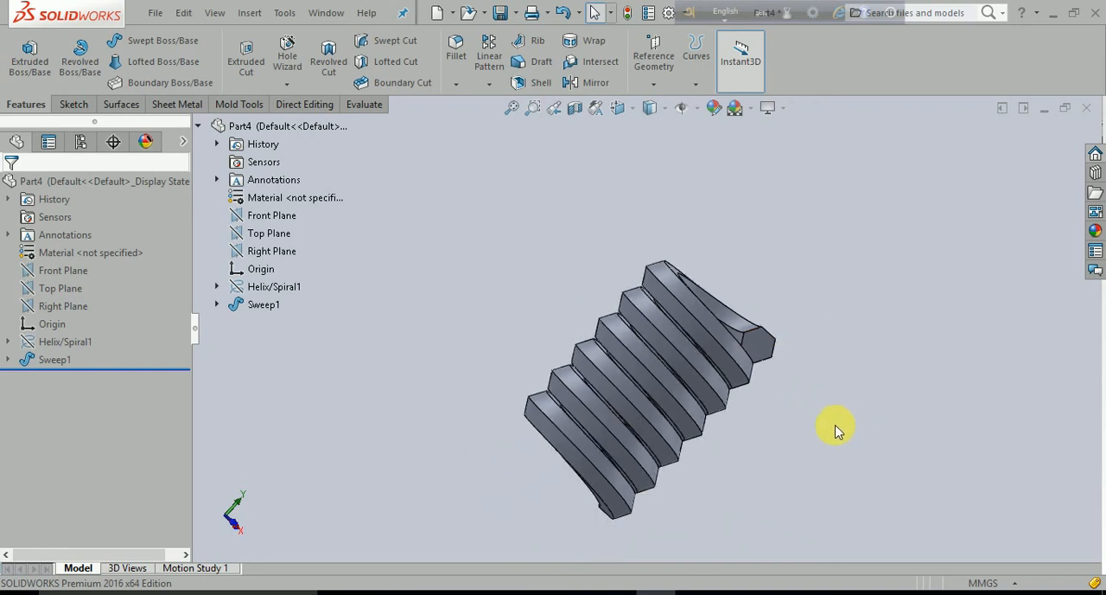
pyautogui.moveTo(835, 427); pyautogui.dragTo(767, 446, button='middle')
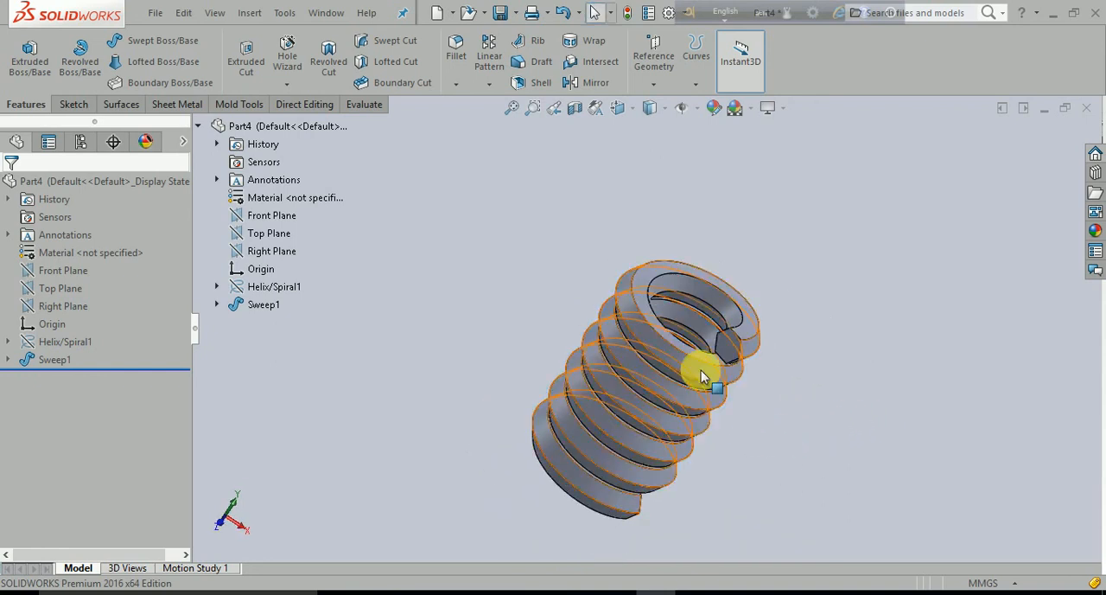
# - Reopen the sweep's definition to review its profile orientation and twist options, and close it
pyautogui.click(26, 358)
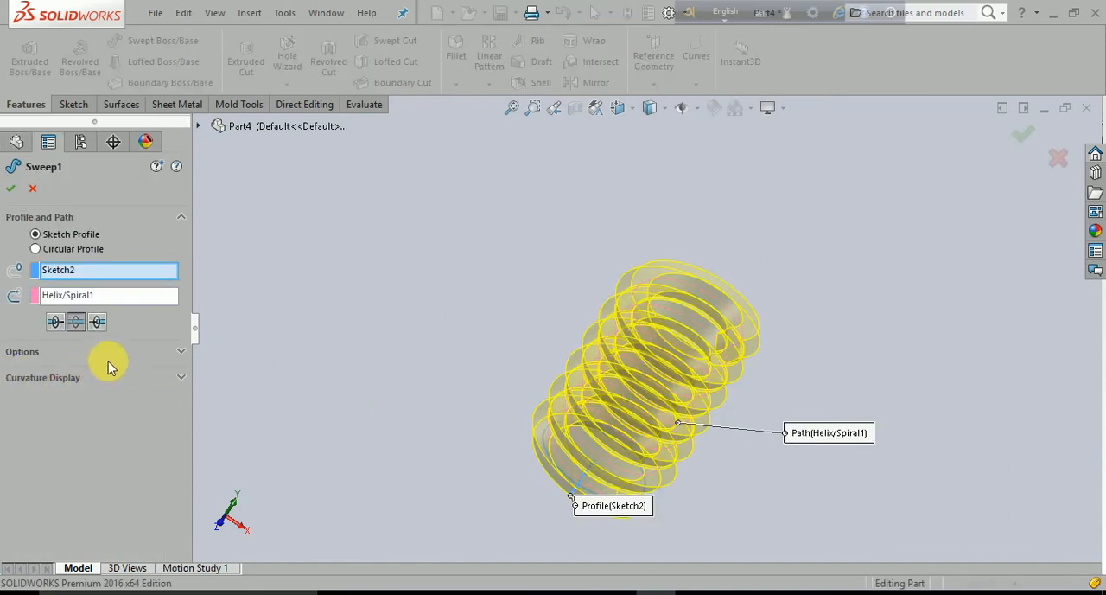
pyautogui.click(144, 356)
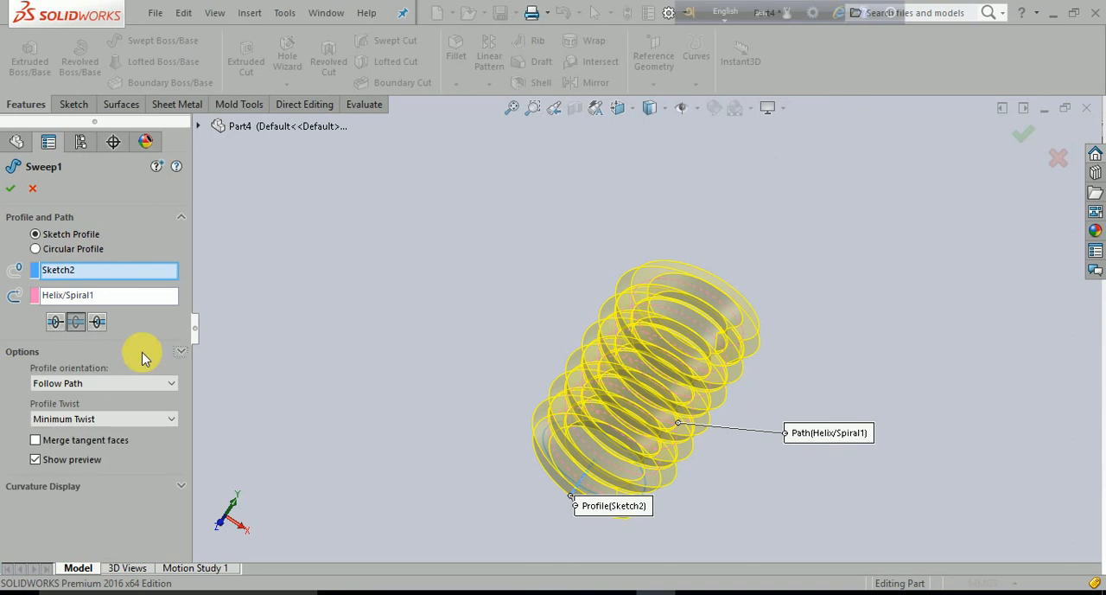
pyautogui.click(144, 356)
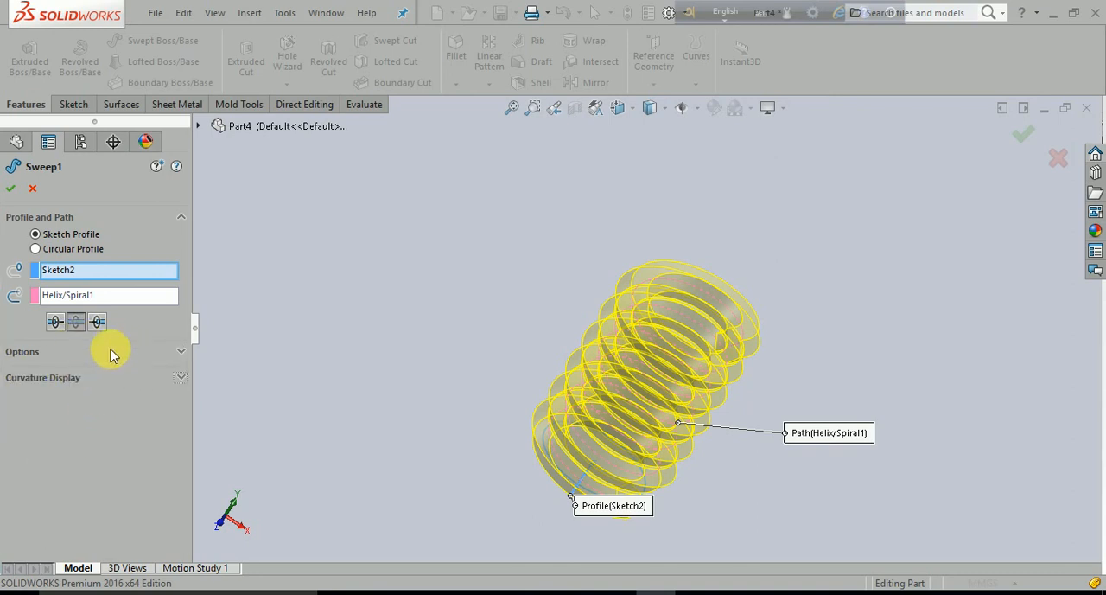
pyautogui.click(12, 188)
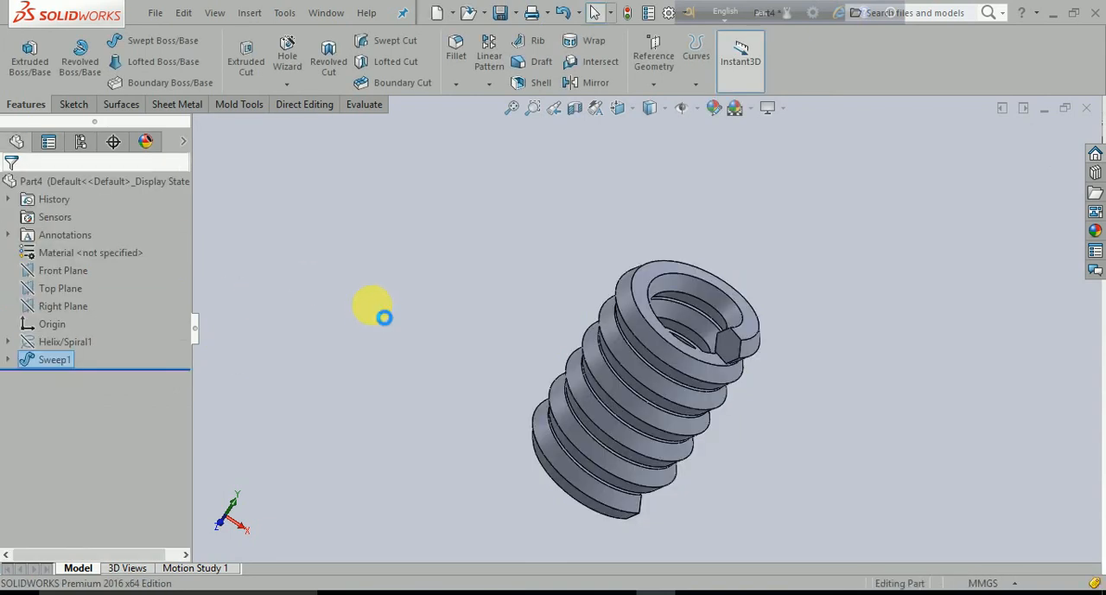
# - Undo the hexagonal sweep along the helix
pyautogui.hotkey('ctrl', 'z')
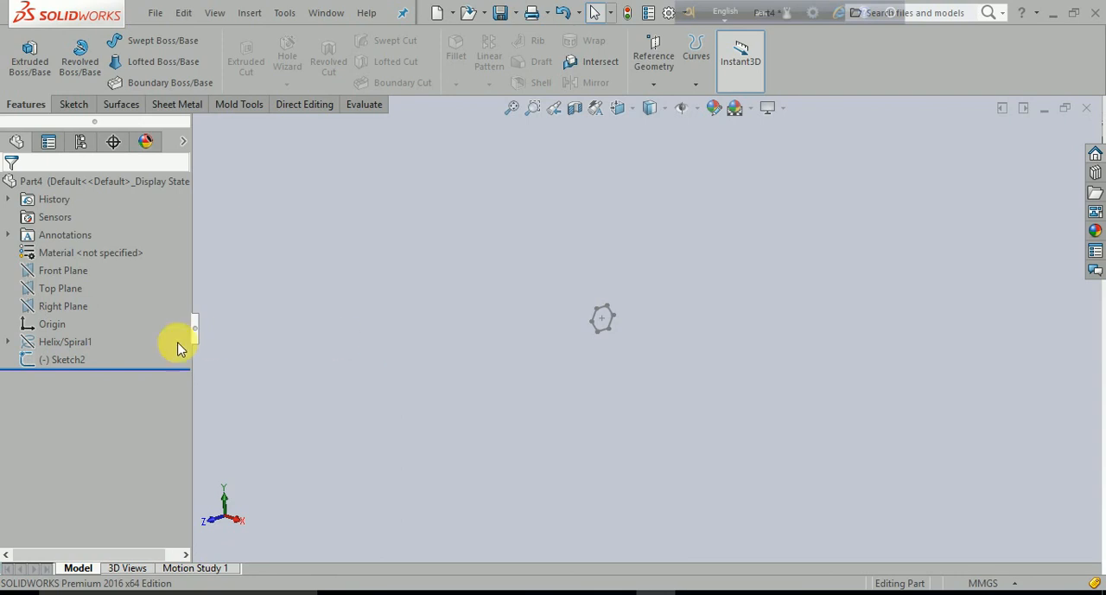
# - Show the hidden helix curve again so it is available as a sweep path
pyautogui.rightClick(58, 342)
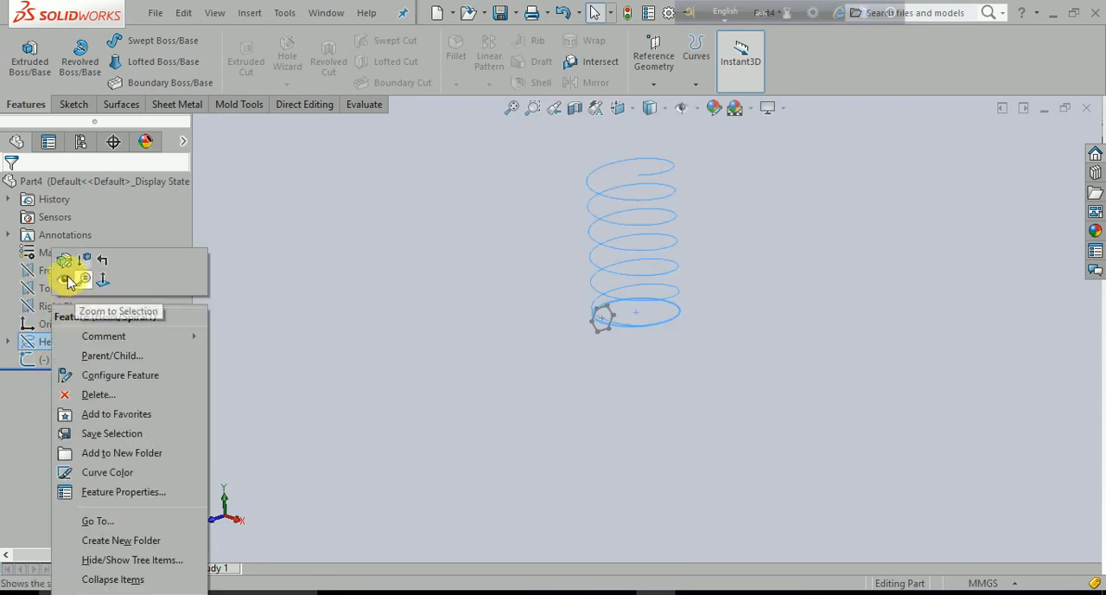
pyautogui.click(65, 281)
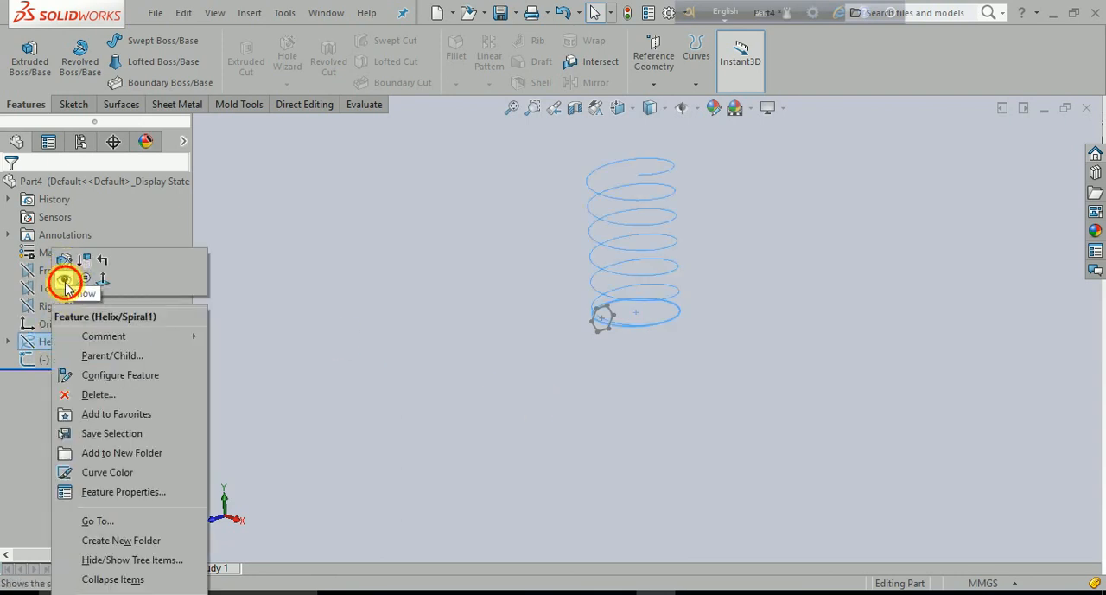
pyautogui.click(393, 358)
pyautogui.moveTo(395, 358); pyautogui.dragTo(428, 365, button='middle')
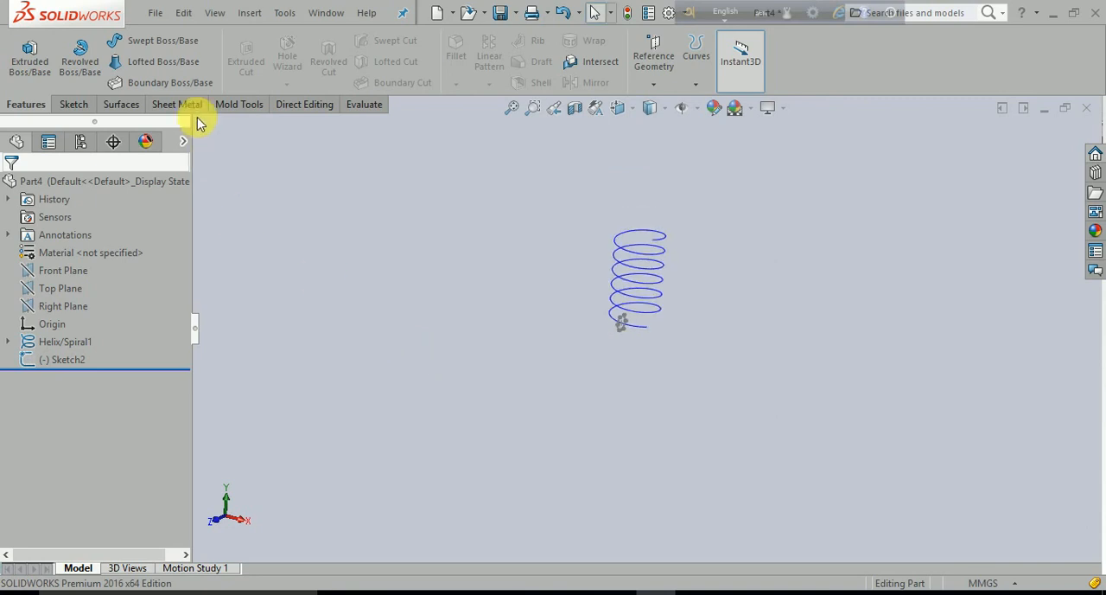
# - Set up a sweep of the hexagonal sketch profile along the helix, running in both directions from the profile
pyautogui.click(173, 41)
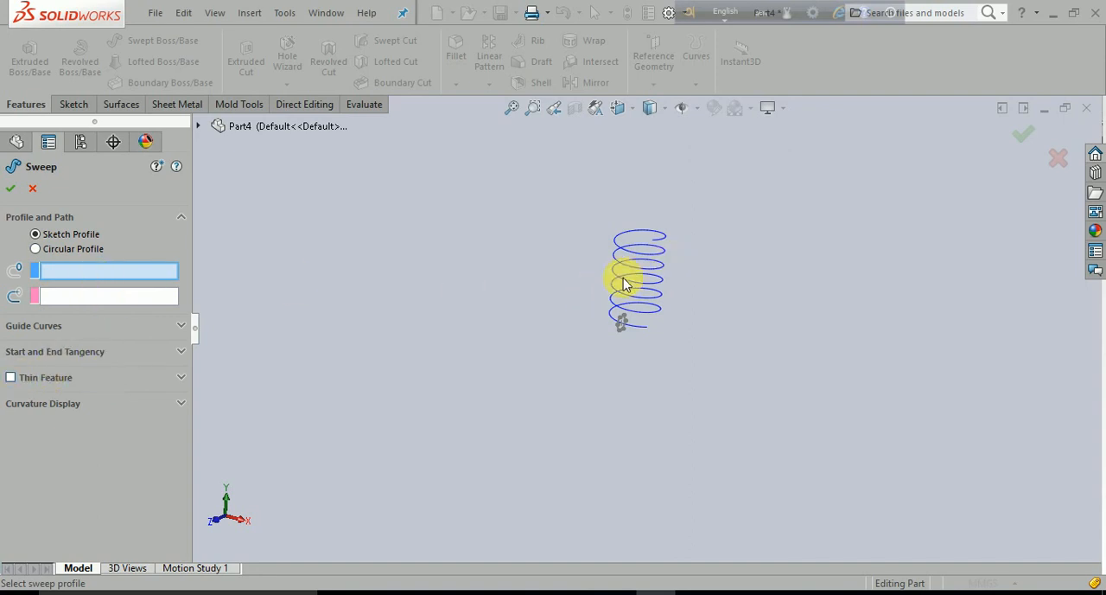
pyautogui.scroll(-5, 631, 292)
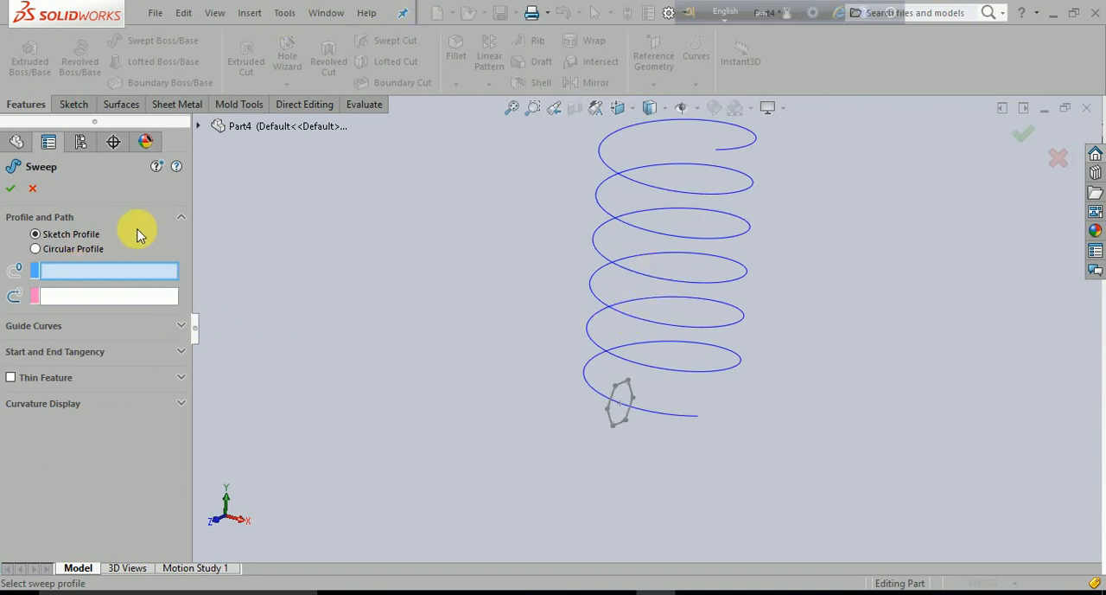
pyautogui.click(116, 272)
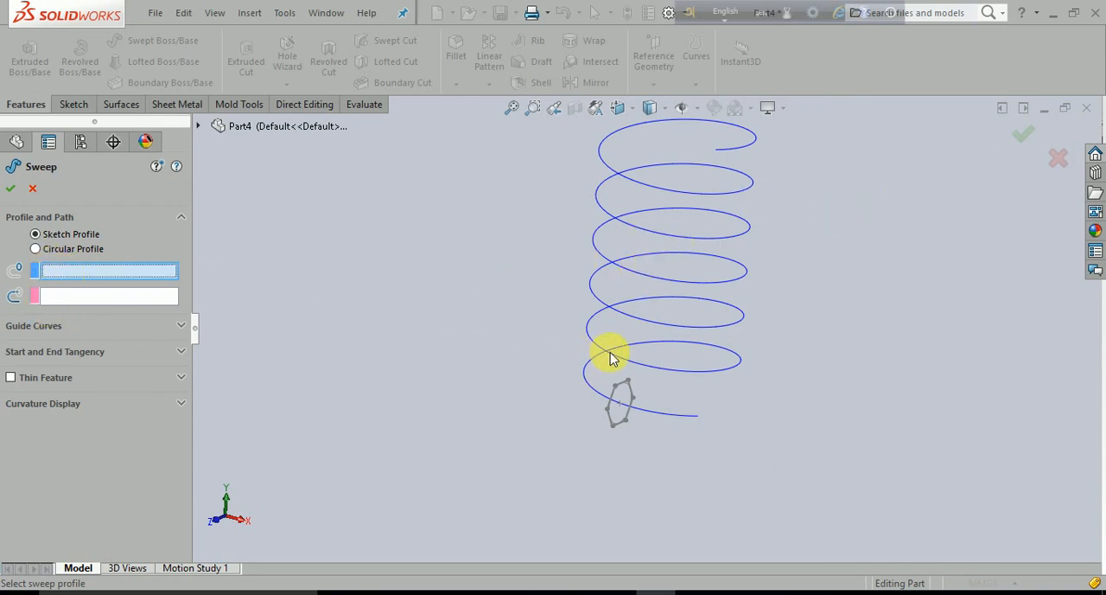
pyautogui.click(619, 430)
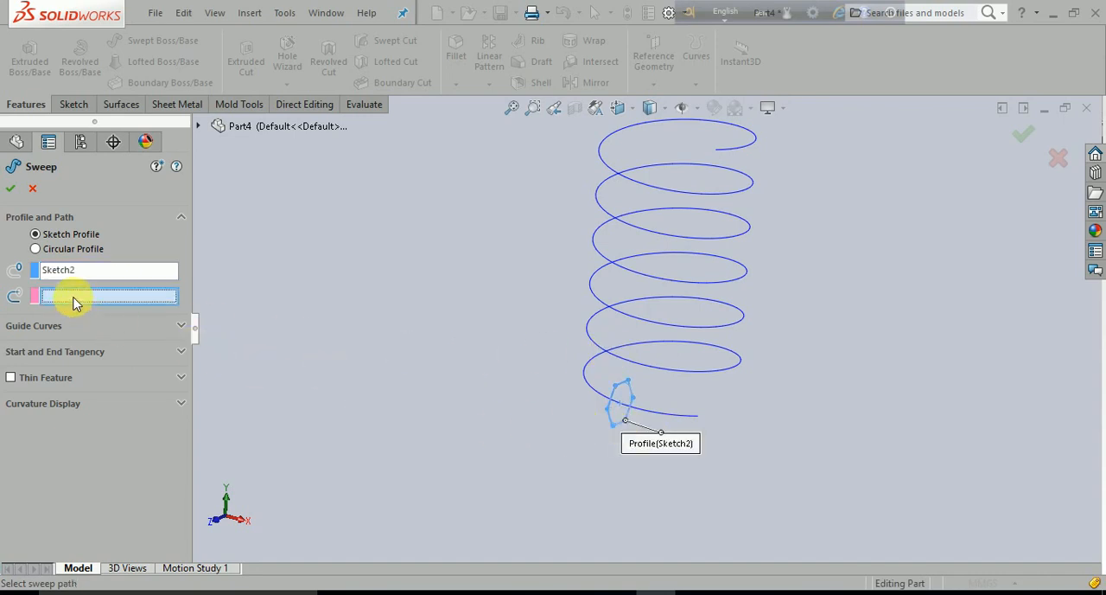
pyautogui.click(626, 318)
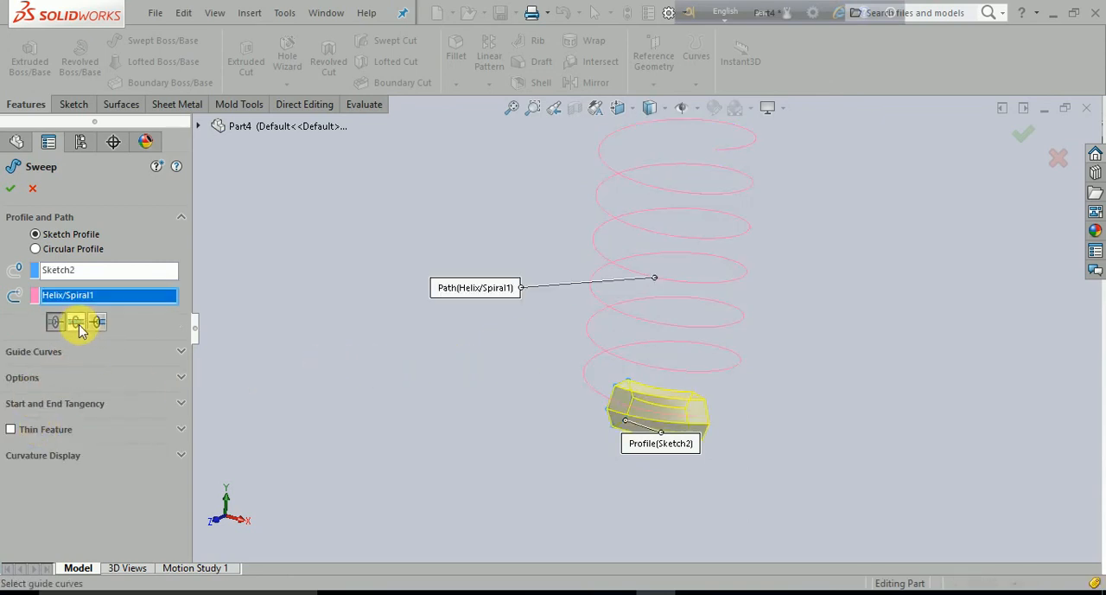
pyautogui.click(77, 325)
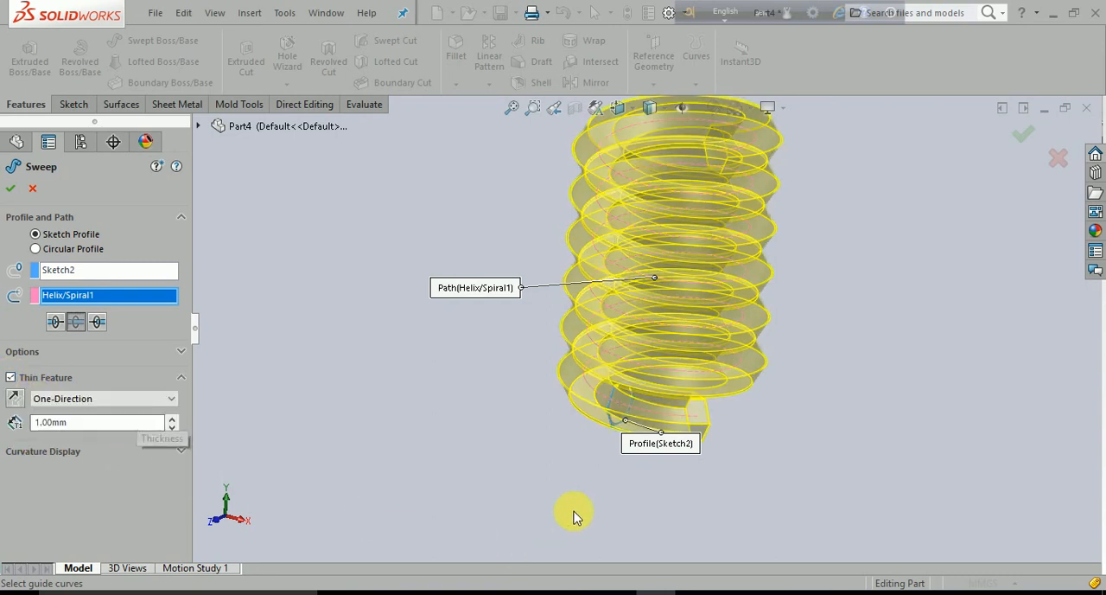
# - Make the hexagonal sweep a one-direction thin feature with a 3 mm wall thickness and create it
pyautogui.moveTo(574, 515); pyautogui.dragTo(440, 548, button='middle')
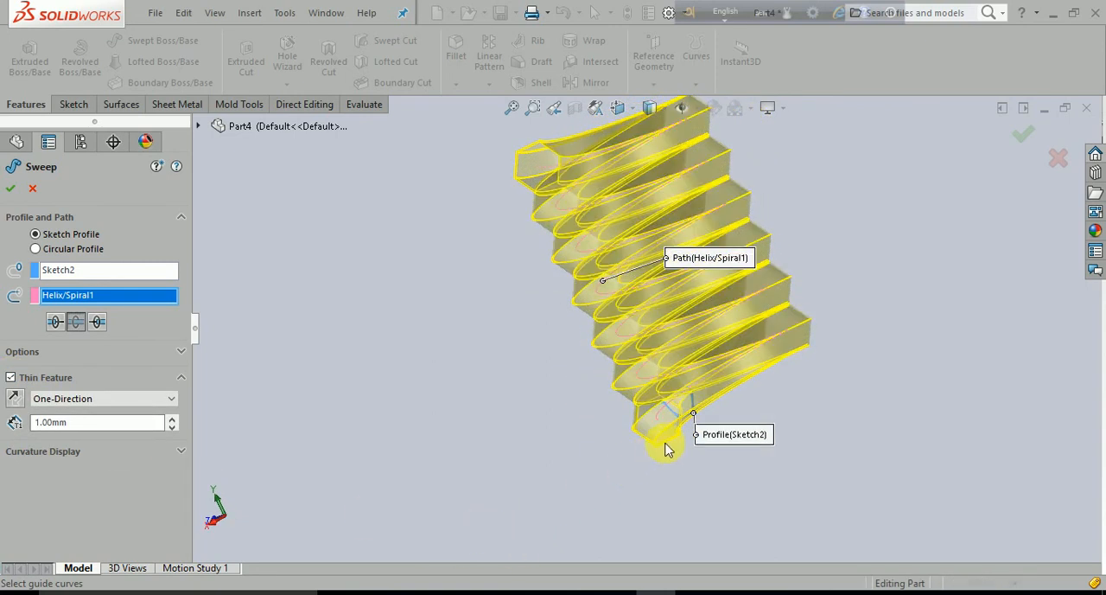
pyautogui.scroll(-5, 681, 406)
pyautogui.scroll(-3, 680, 406)
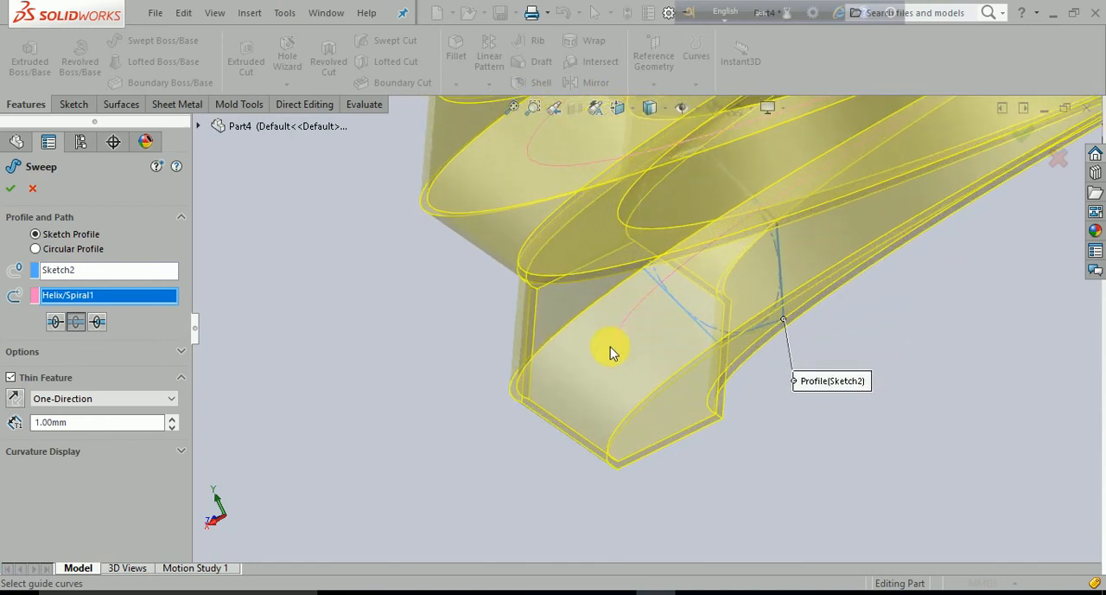
pyautogui.click(63, 398)
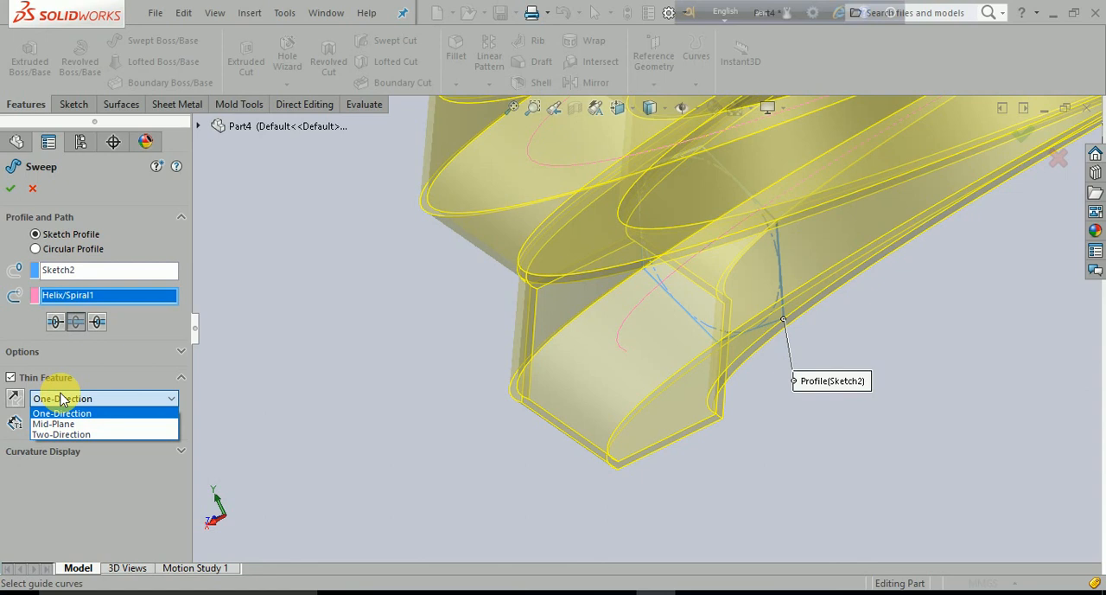
pyautogui.click(122, 402)
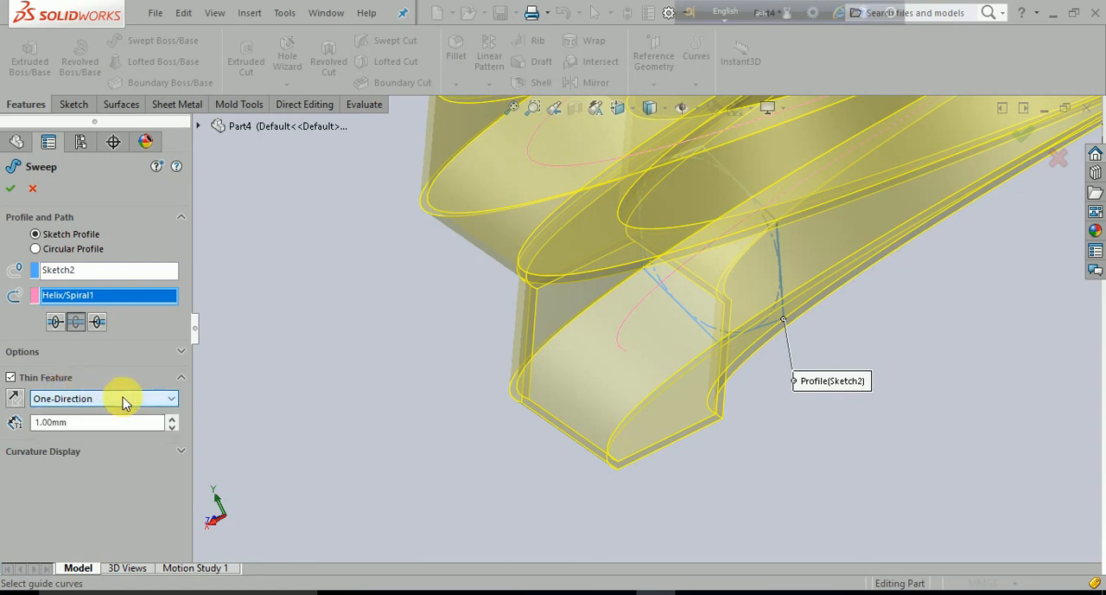
pyautogui.moveTo(80, 424); pyautogui.dragTo(36, 430)
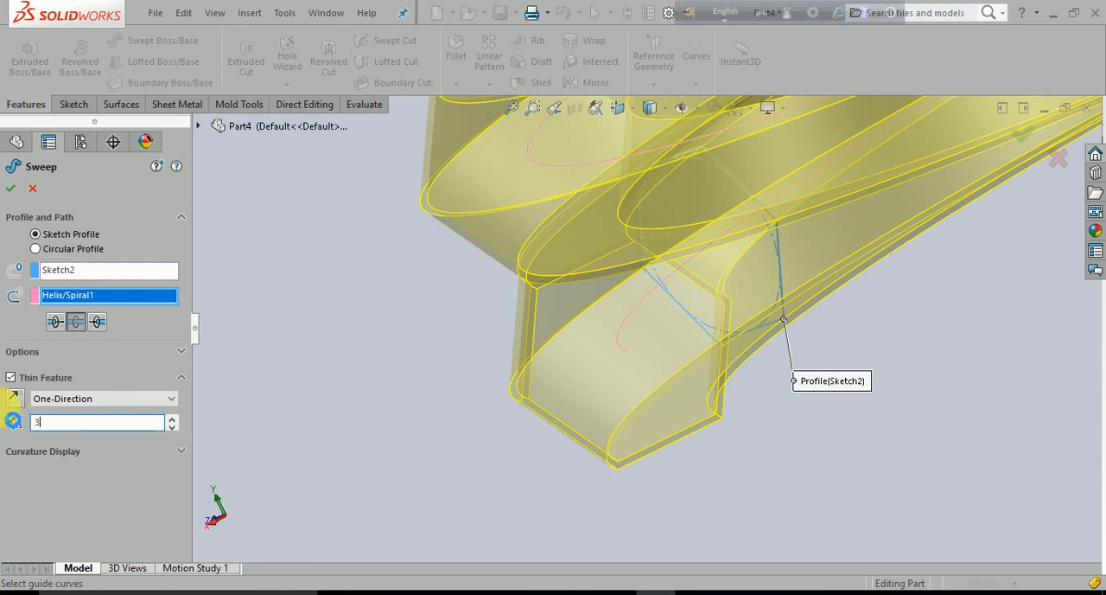
pyautogui.press('Return')
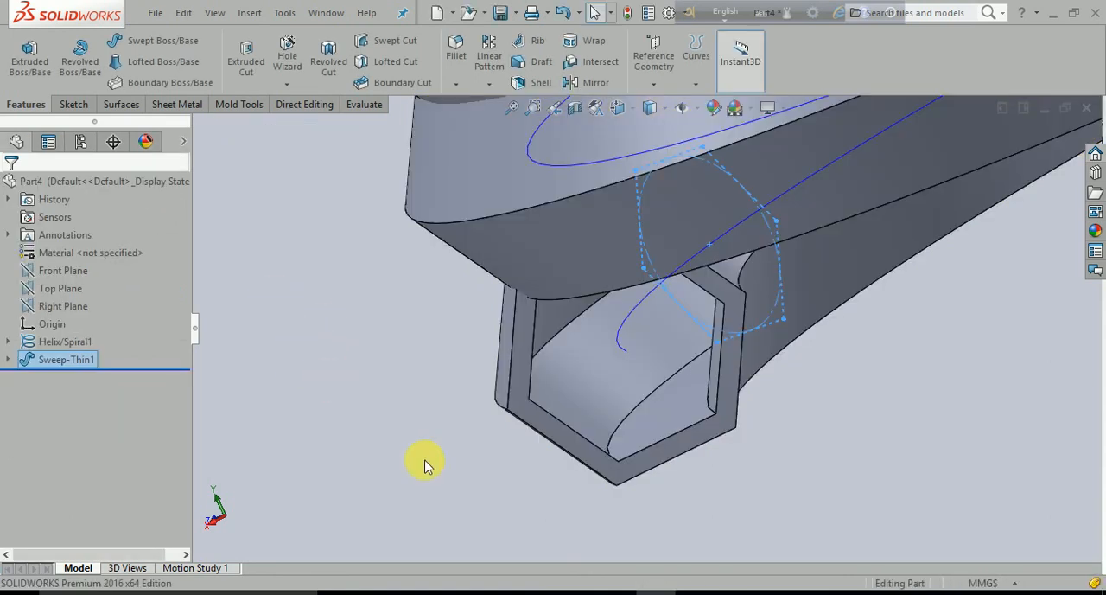
# - Examine the thin-walled hexagonal coil from several angles, including its hollow ends
pyautogui.click(420, 448)
pyautogui.scroll(3, 419, 447)
pyautogui.scroll(6, 563, 390)
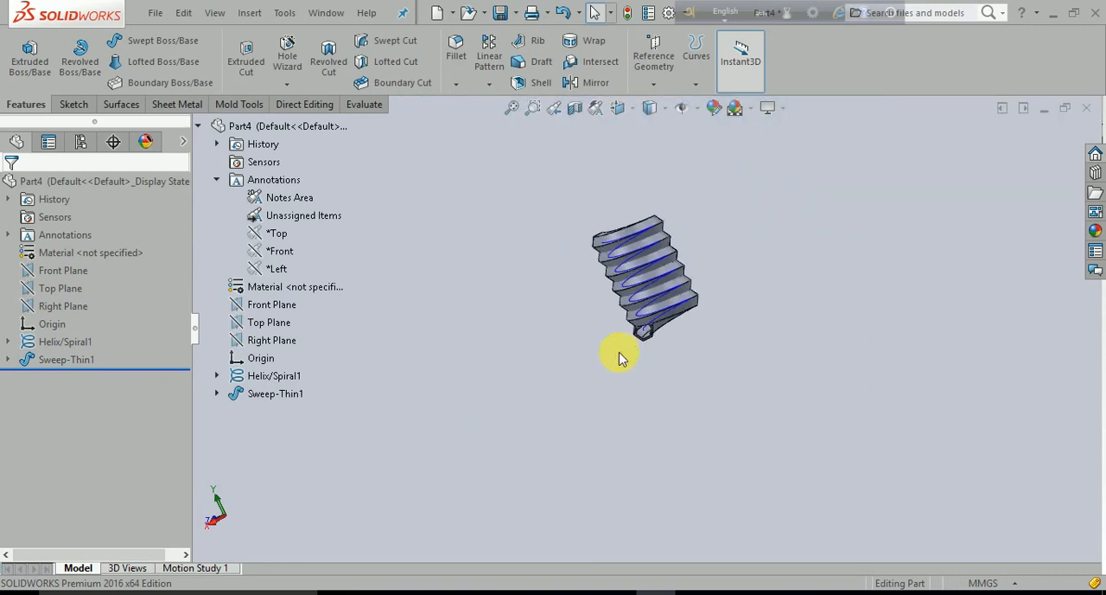
pyautogui.moveTo(617, 353); pyautogui.dragTo(698, 239, button='middle')
pyautogui.scroll(-6, 691, 277)
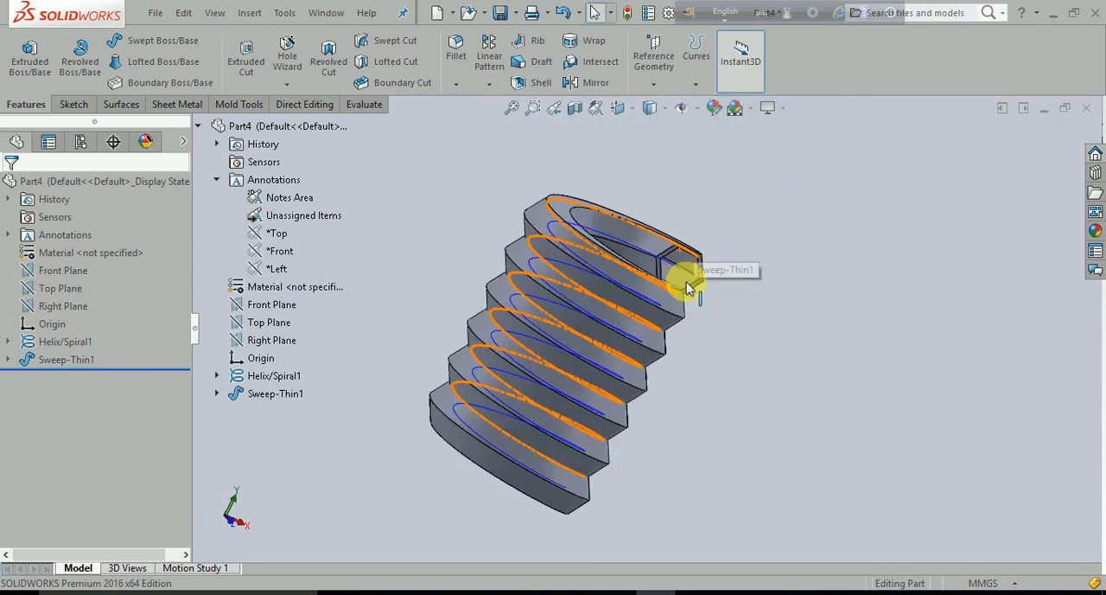
pyautogui.moveTo(749, 417)
pyautogui.mouseDown(button='middle')
pyautogui.moveTo(721, 345)
pyautogui.moveTo(748, 375)
pyautogui.moveTo(648, 257)
pyautogui.moveTo(716, 302)
pyautogui.moveTo(750, 397)
pyautogui.mouseUp(button='middle')
pyautogui.scroll(3, 750, 397)
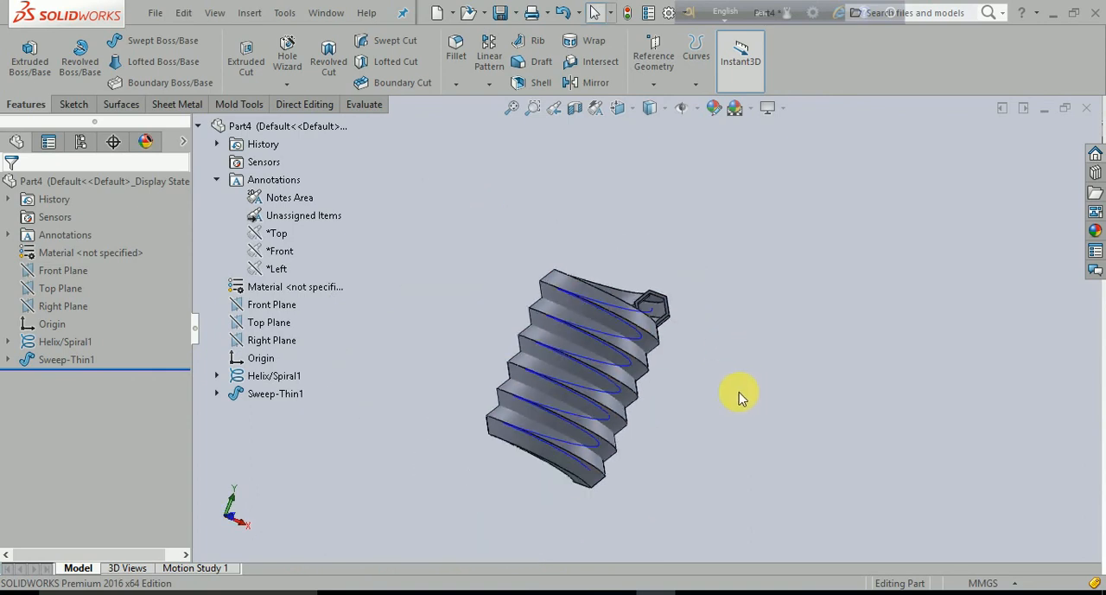
pyautogui.moveTo(735, 396); pyautogui.dragTo(662, 483, button='middle')
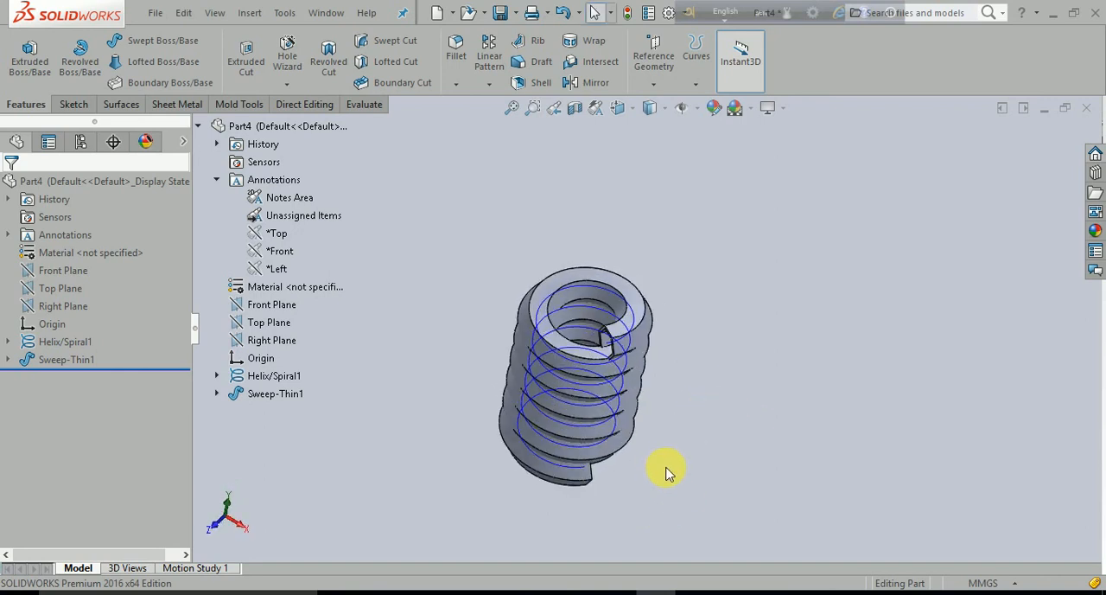
# - Undo the thin-walled hexagonal sweep
pyautogui.click(59, 359)
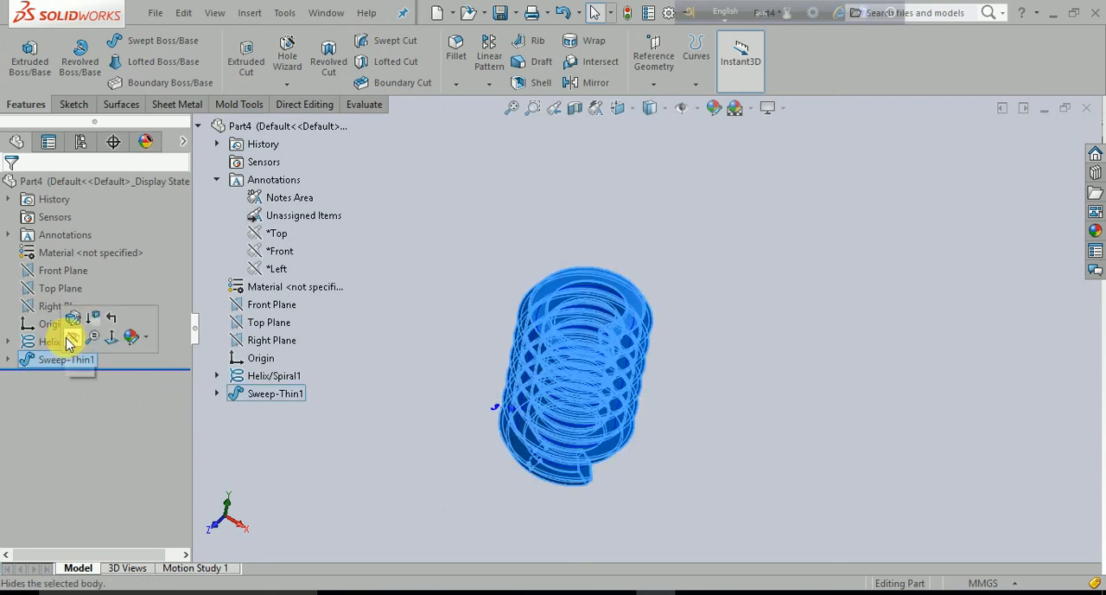
pyautogui.click(355, 507)
pyautogui.hotkey('ctrl', 'z')
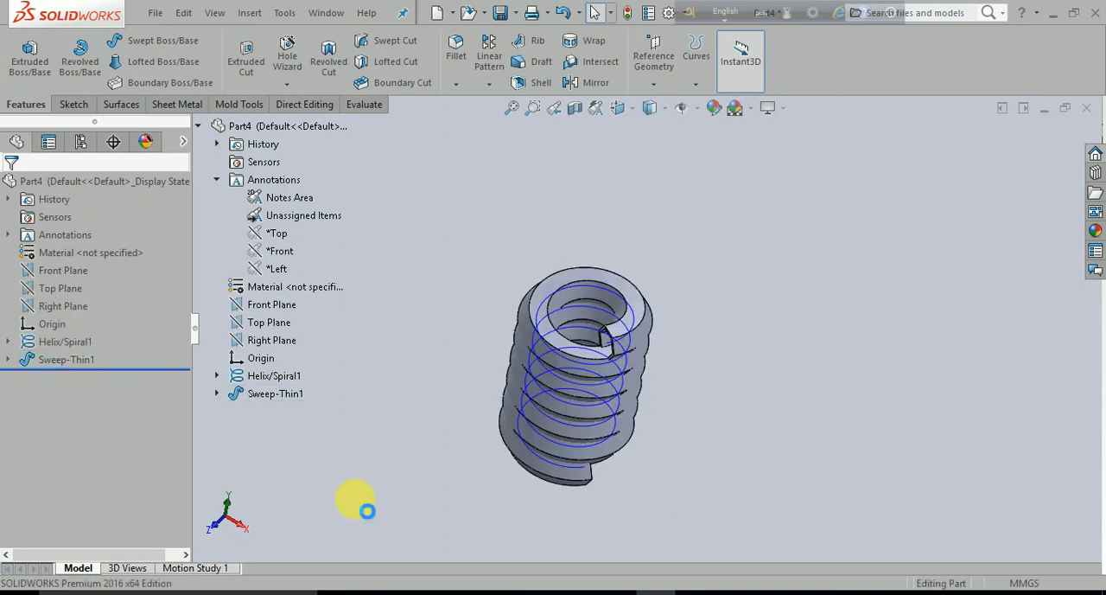
pyautogui.scroll(3, 394, 425)
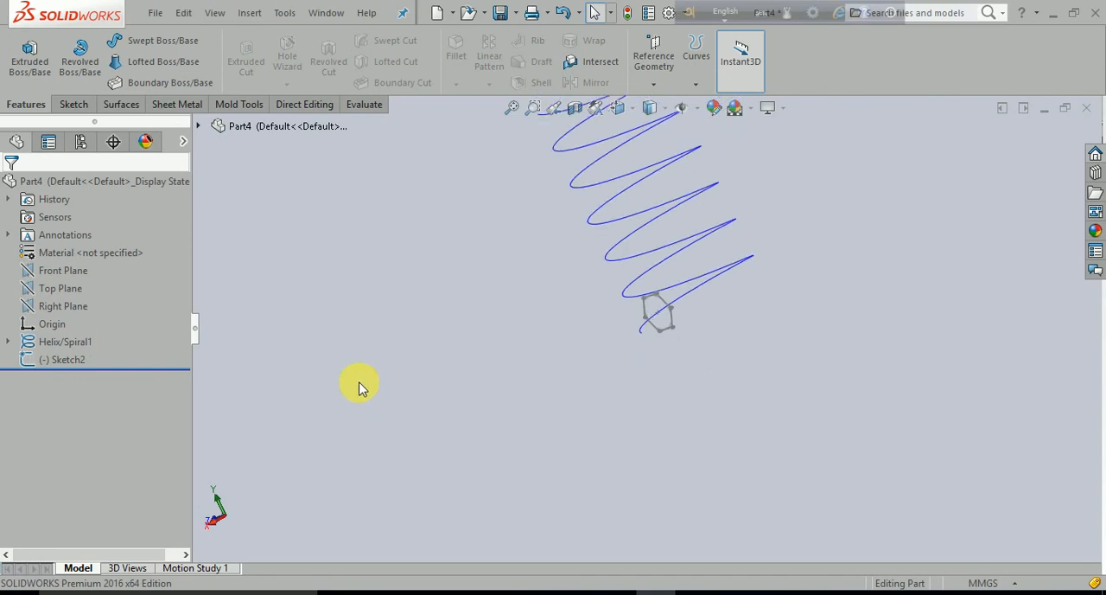
# - Start a new sweep with a circular profile and use the helix as its path
pyautogui.click(162, 40)
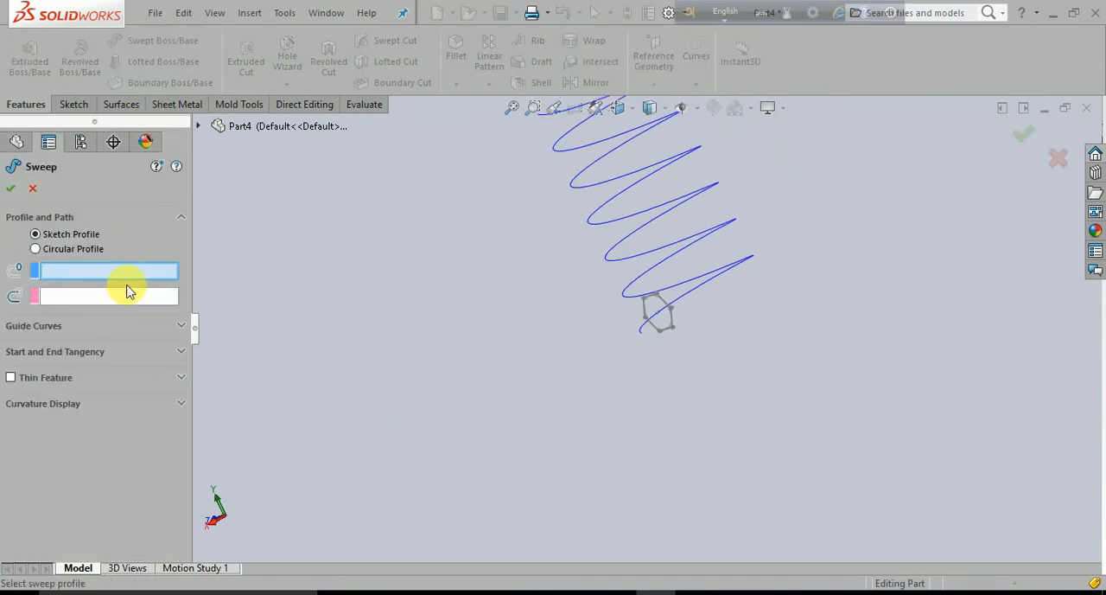
pyautogui.click(41, 251)
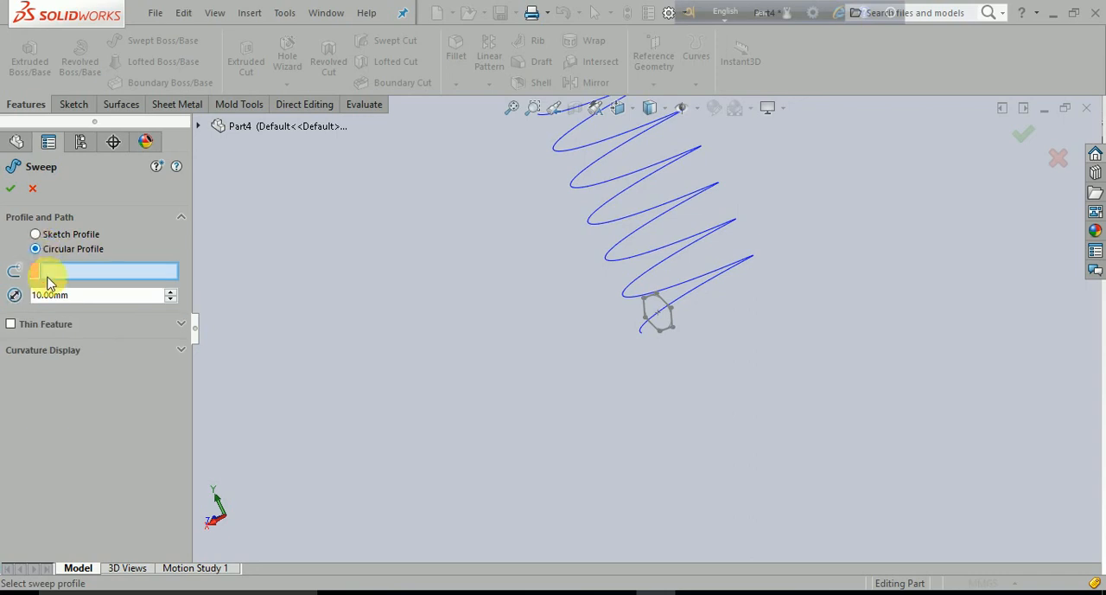
pyautogui.scroll(3, 492, 338)
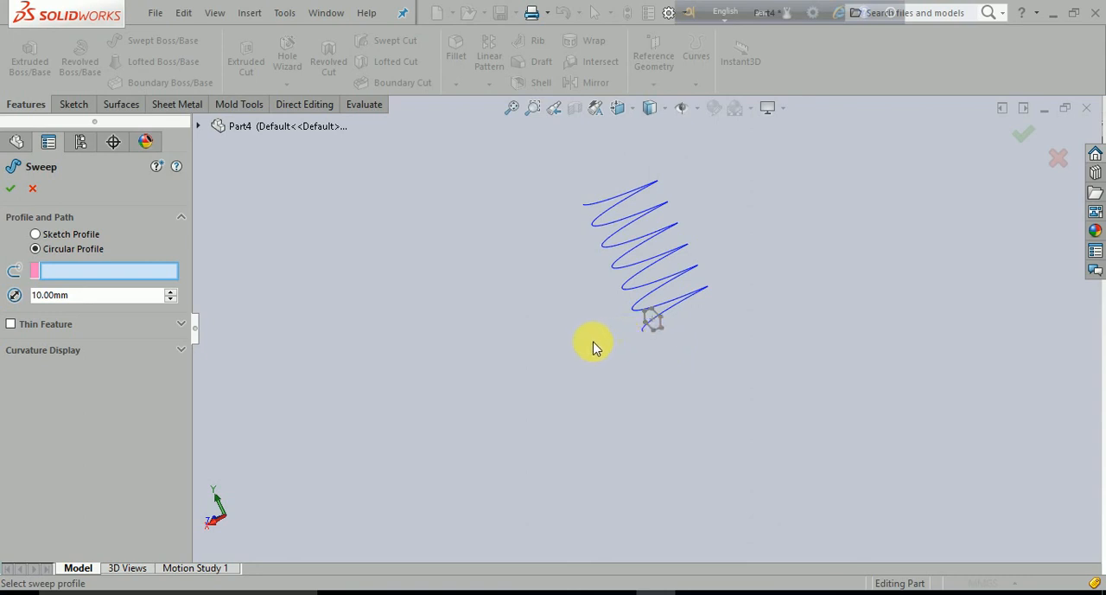
pyautogui.click(57, 279)
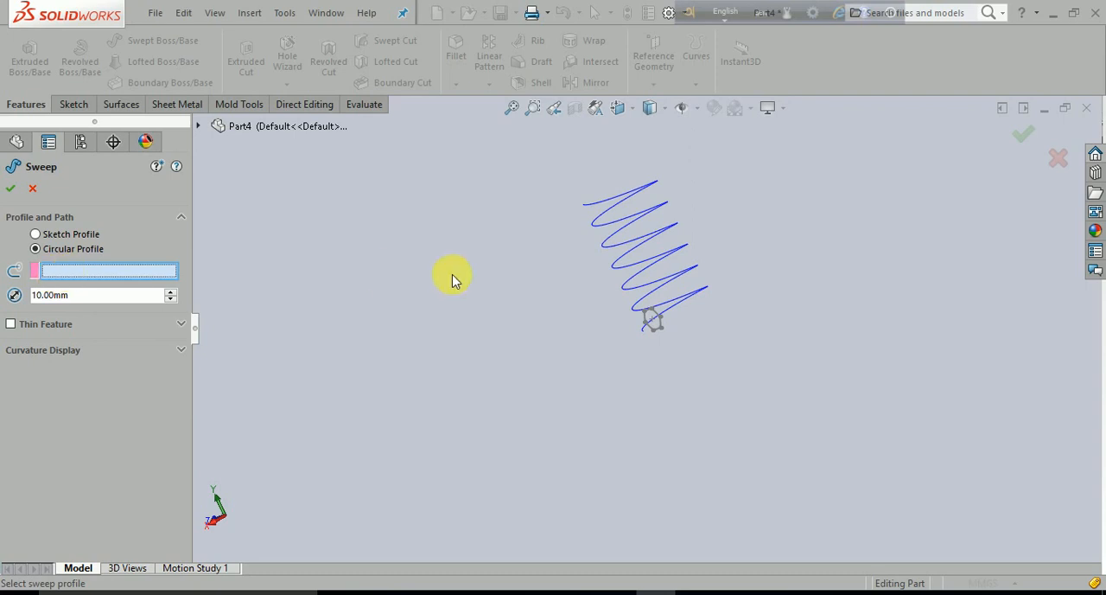
pyautogui.click(634, 260)
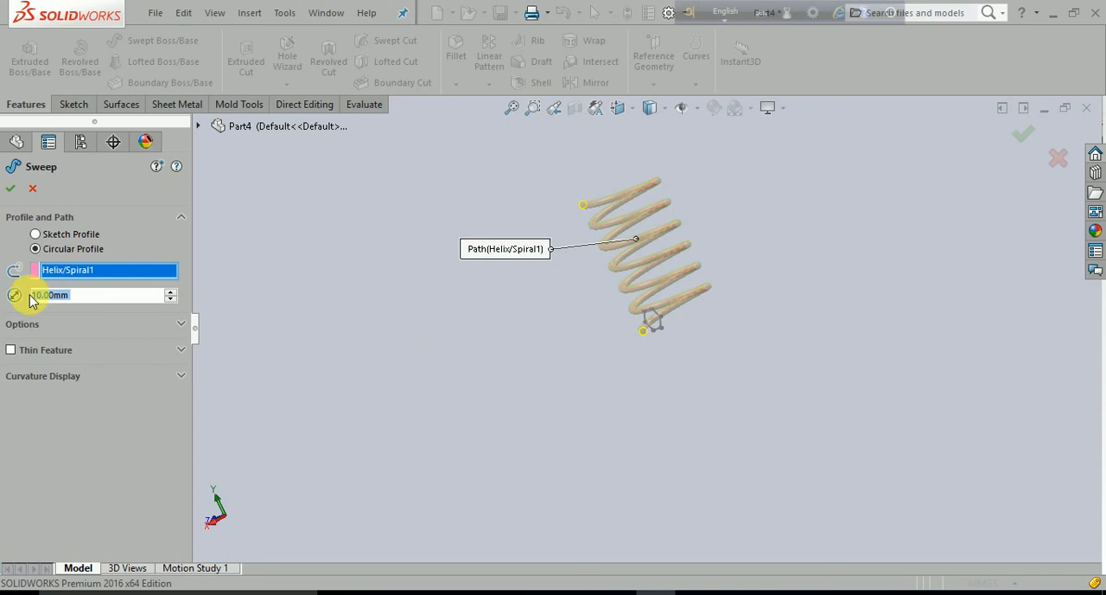
# - Set the circular profile's diameter to 15 mm, create the sweep, and hide the helix curve
pyautogui.moveTo(680, 366); pyautogui.dragTo(868, 427, button='middle')
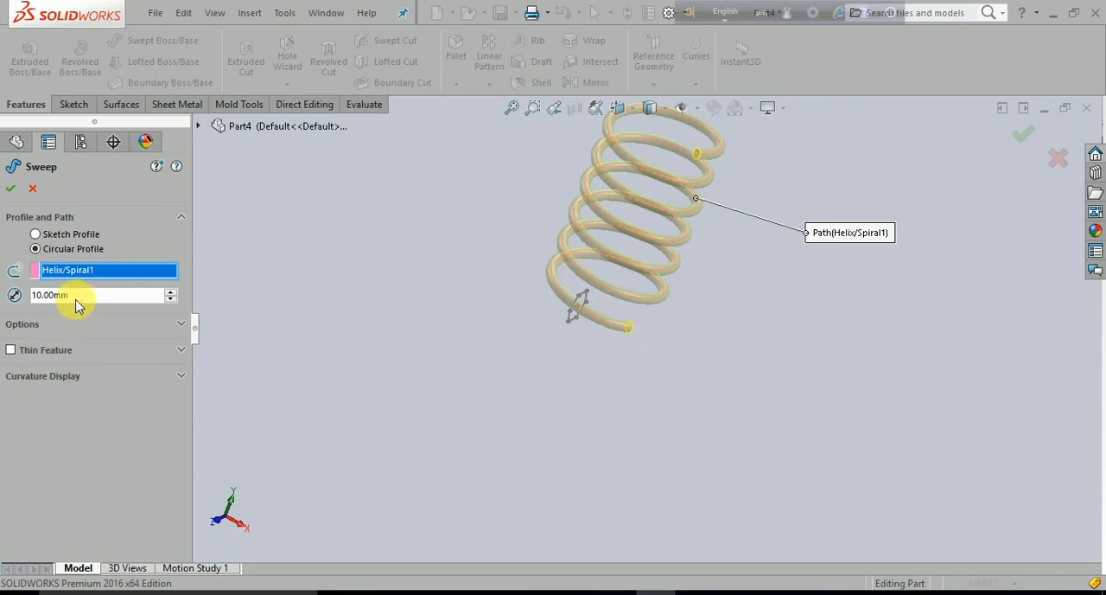
pyautogui.moveTo(78, 298); pyautogui.dragTo(37, 303)
pyautogui.write('15')
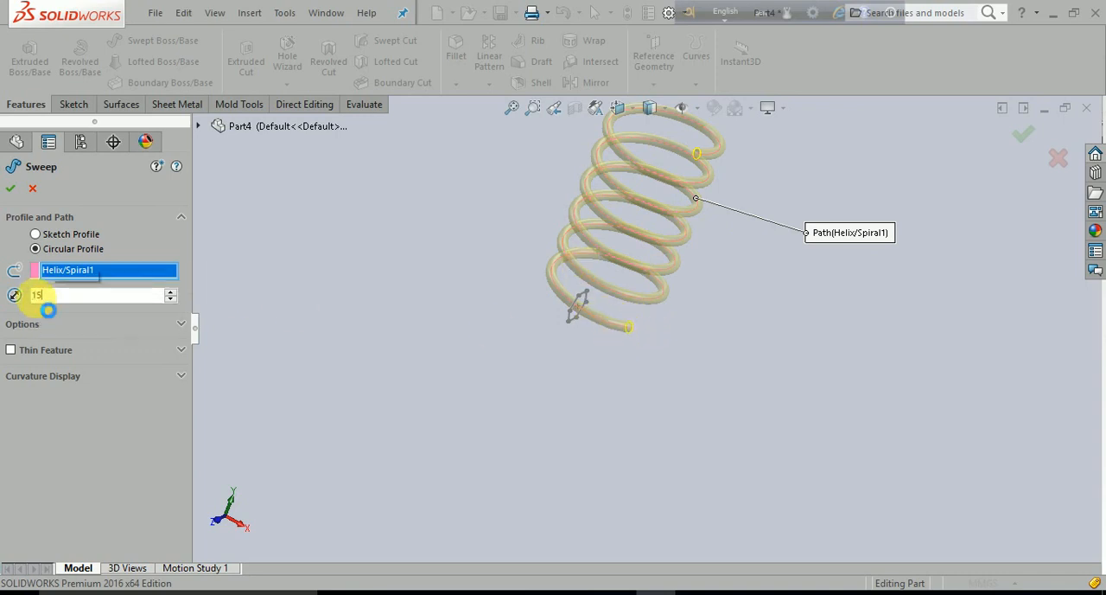
pyautogui.press('Return')
pyautogui.click(10, 188)
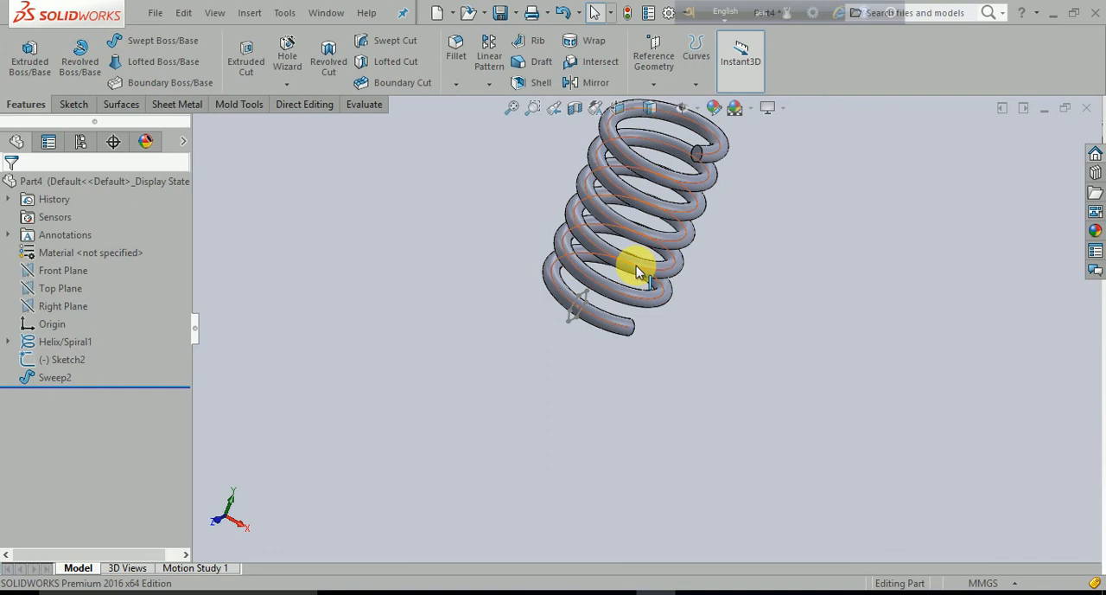
pyautogui.rightClick(637, 265)
pyautogui.click(673, 238)
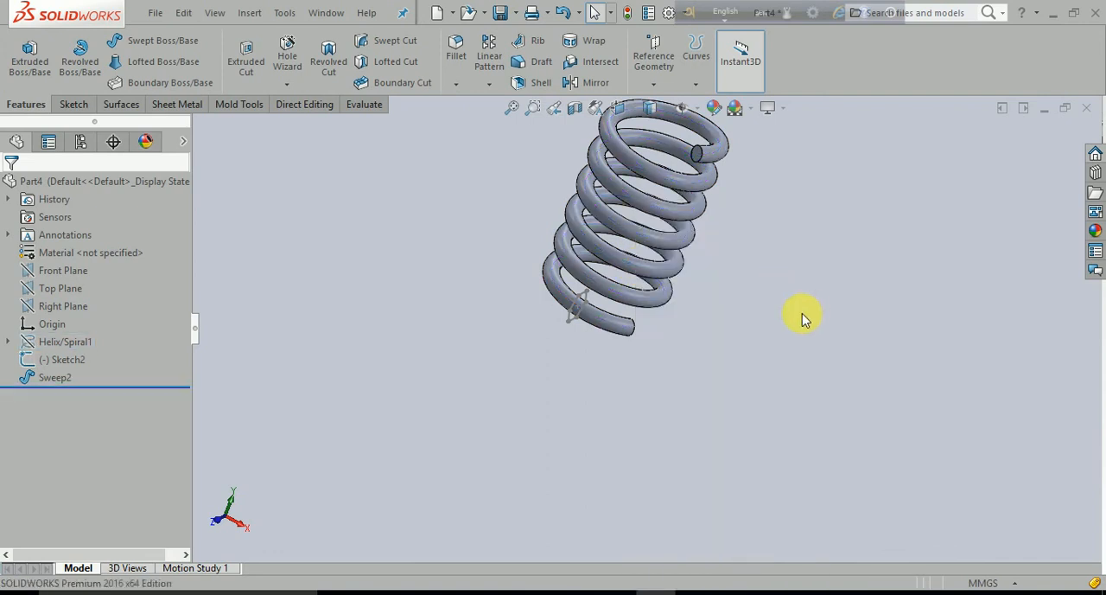
# - Examine the round-wire coil from several angles, including where the hexagon sketch sits near its lower end
pyautogui.moveTo(749, 286); pyautogui.dragTo(723, 253, button='middle')
pyautogui.scroll(3, 711, 267)
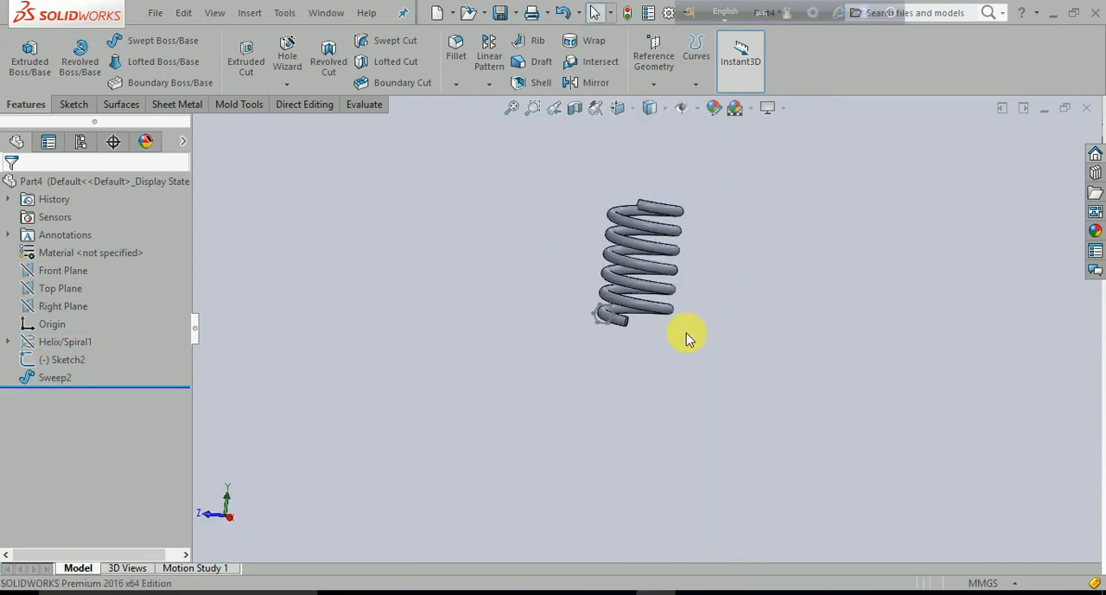
pyautogui.moveTo(688, 336); pyautogui.dragTo(742, 400, button='middle')
pyautogui.scroll(-3, 635, 327)
pyautogui.scroll(-2, 636, 329)
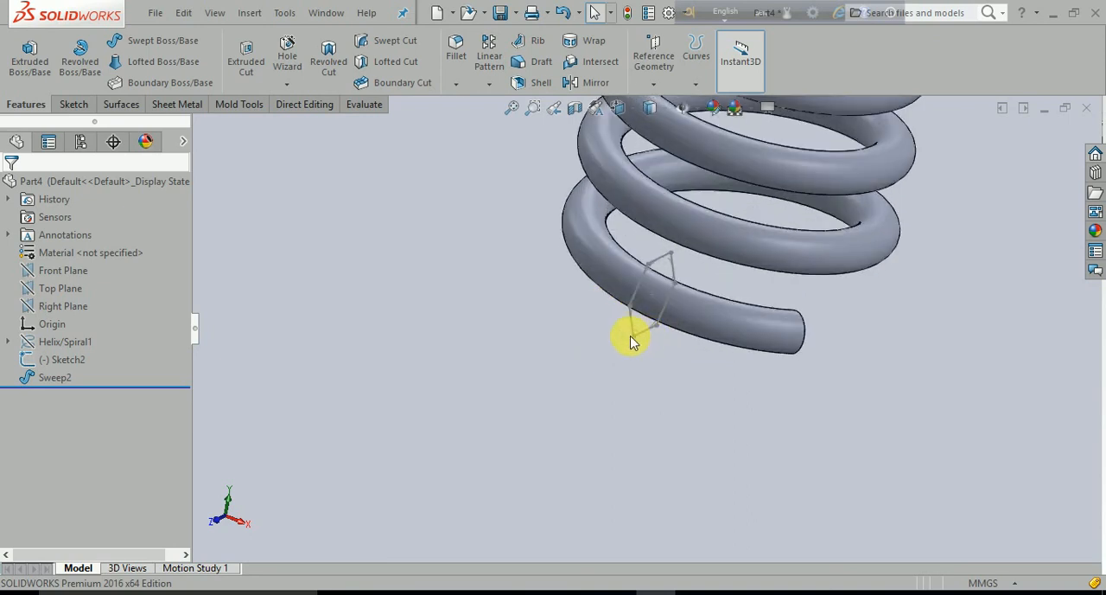
pyautogui.scroll(4, 637, 350)
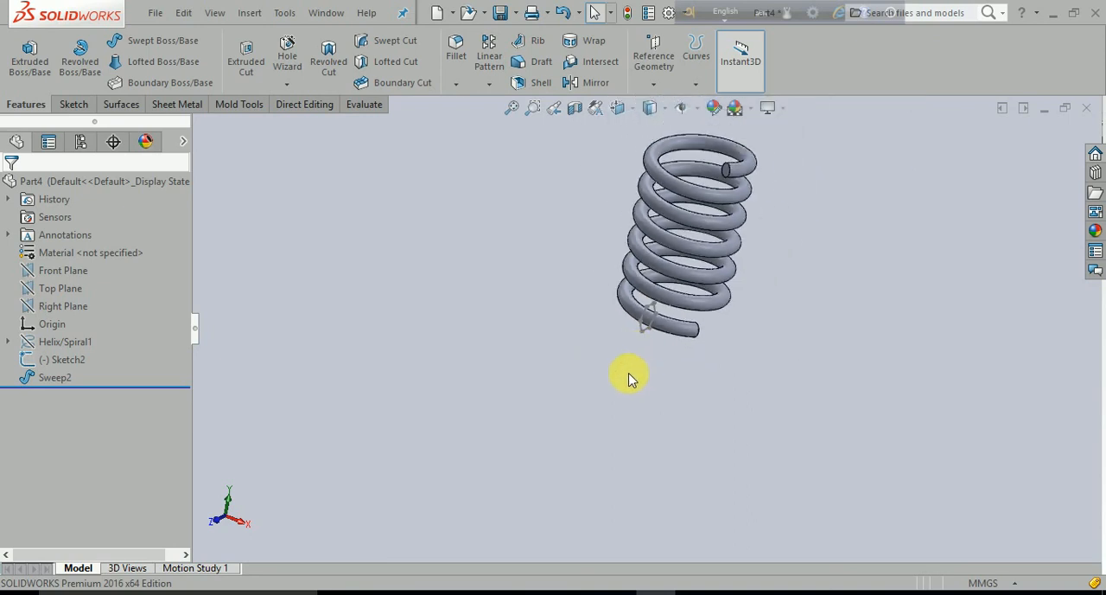
pyautogui.moveTo(632, 375); pyautogui.dragTo(675, 349, button='middle')
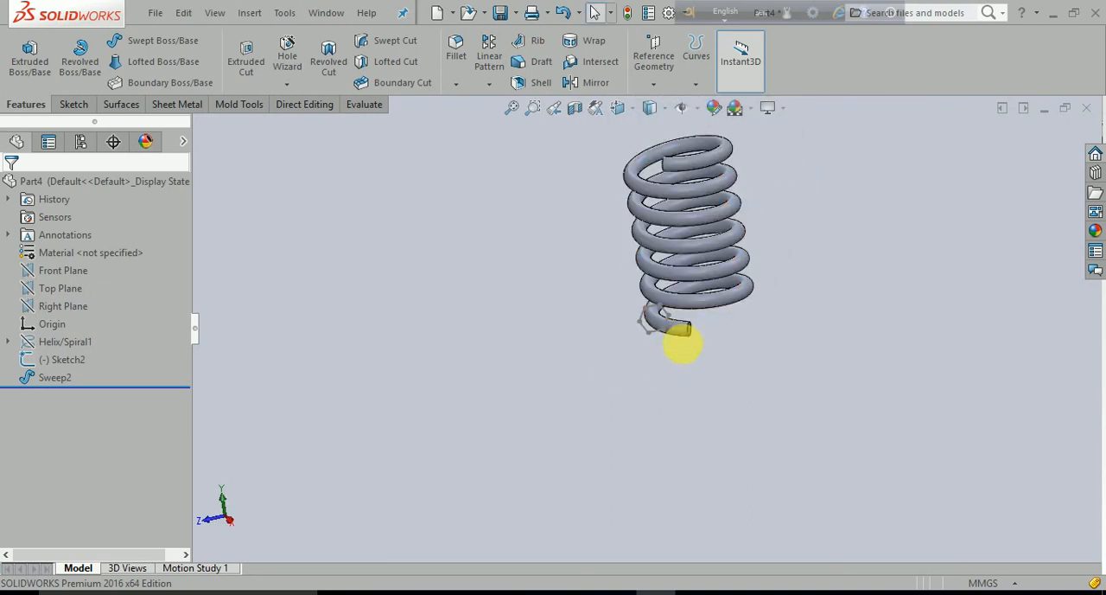
pyautogui.moveTo(687, 333); pyautogui.dragTo(559, 415, button='middle')
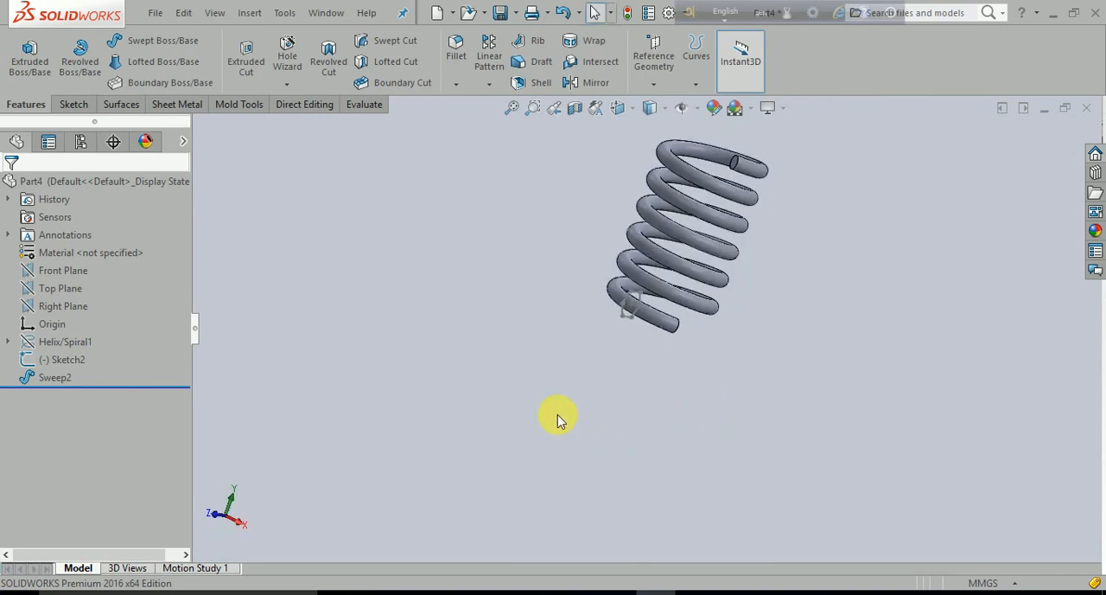